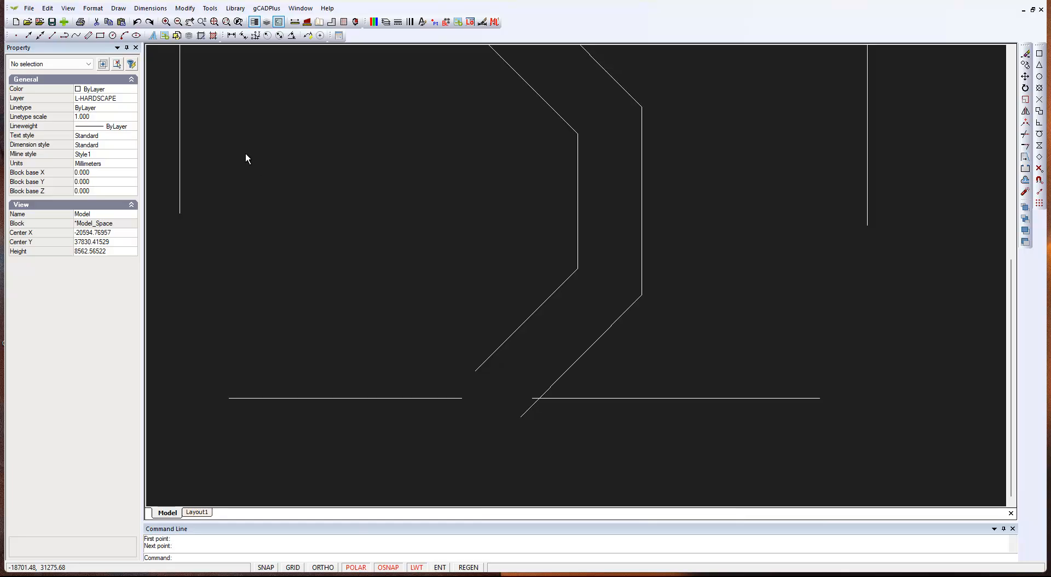
# Trim the end of the right path diagonal that runs below the lower-right horizontal line, using that horizontal line as the cutting edge.
pyautogui.click(184, 9)
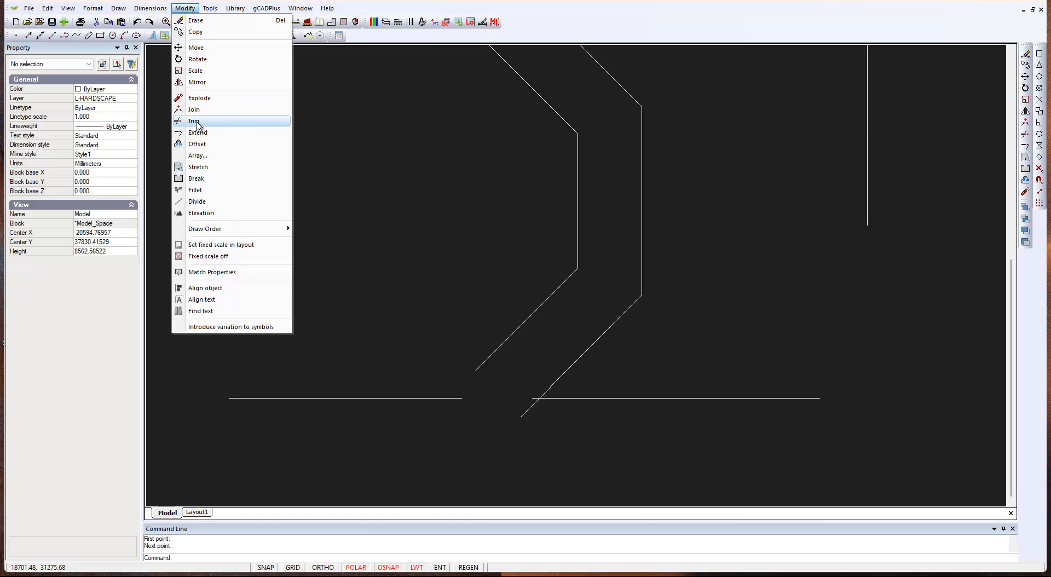
pyautogui.click(196, 123)
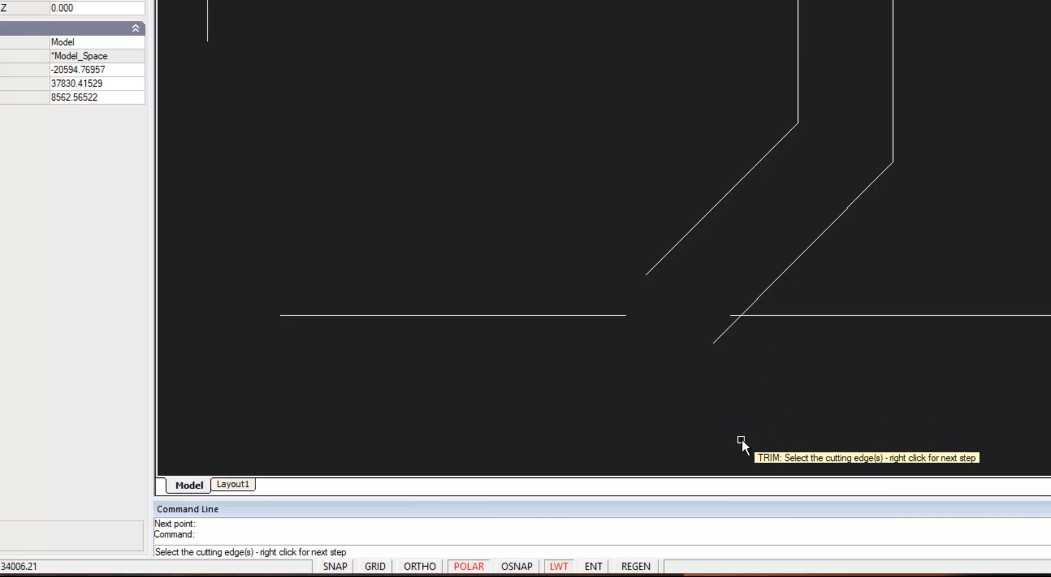
pyautogui.scroll(3, 744, 330)
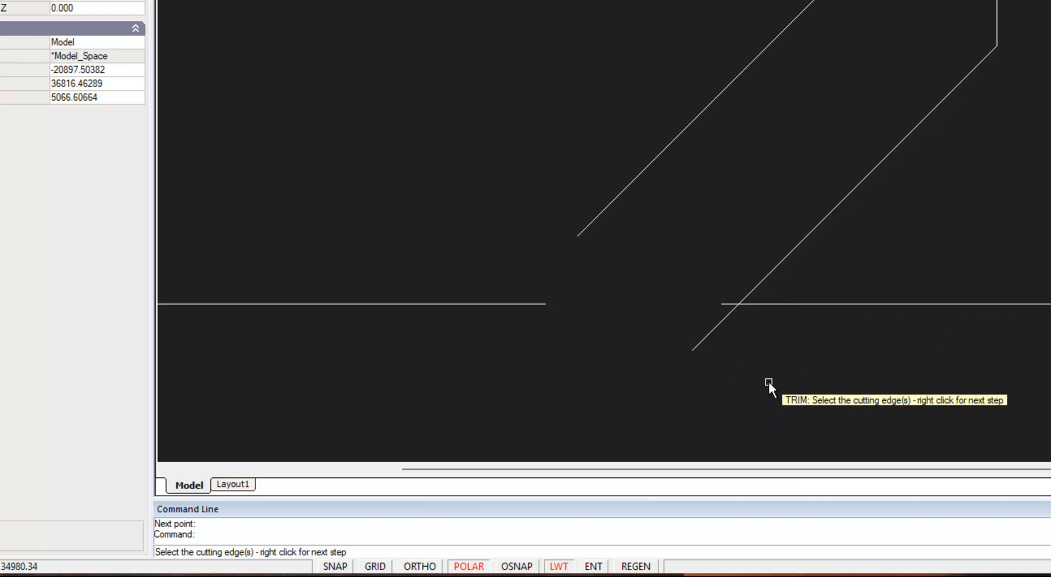
pyautogui.click(791, 304)
pyautogui.rightClick(767, 336)
pyautogui.click(710, 333)
pyautogui.rightClick(726, 353)
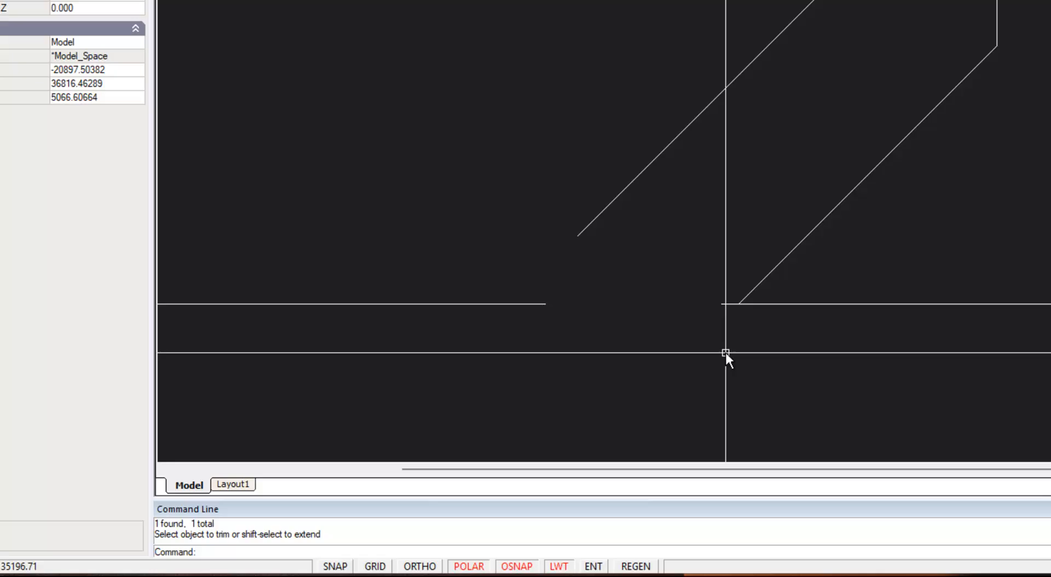
# Trim the short stub of the lower-right horizontal line that sticks out past the right path diagonal.
pyautogui.rightClick(768, 330)
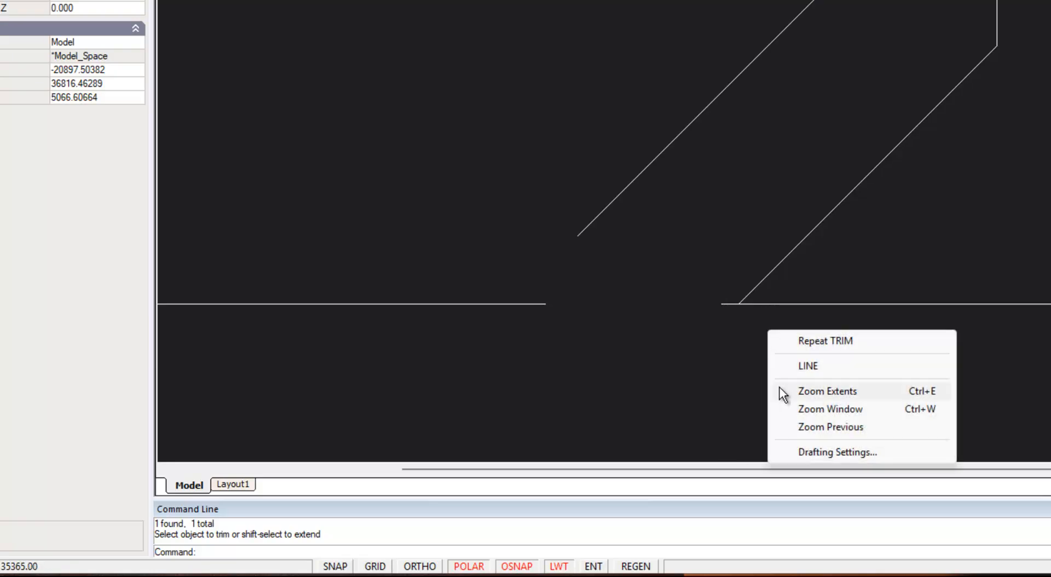
pyautogui.click(831, 340)
pyautogui.click(761, 282)
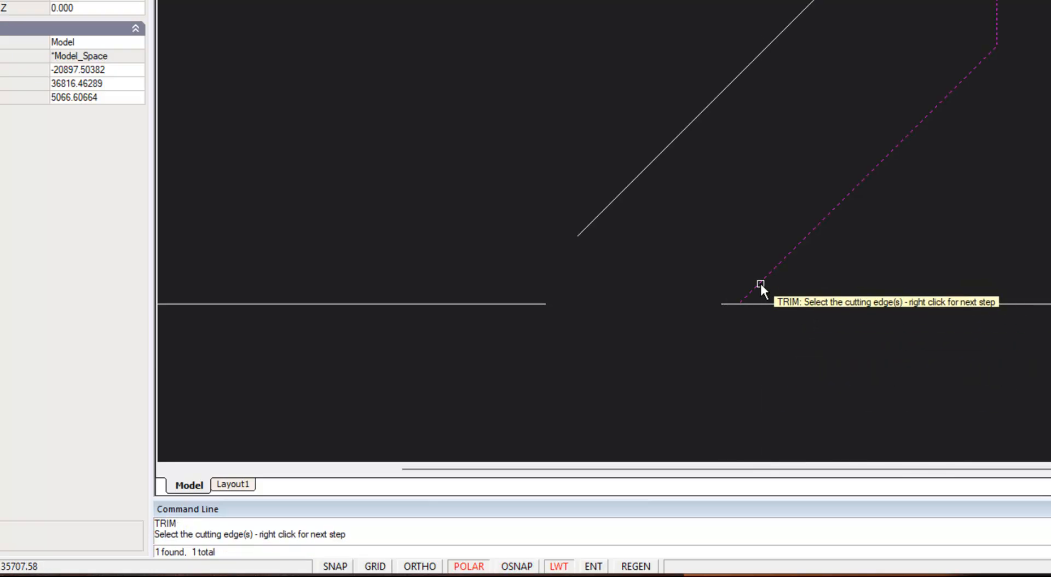
pyautogui.rightClick(716, 370)
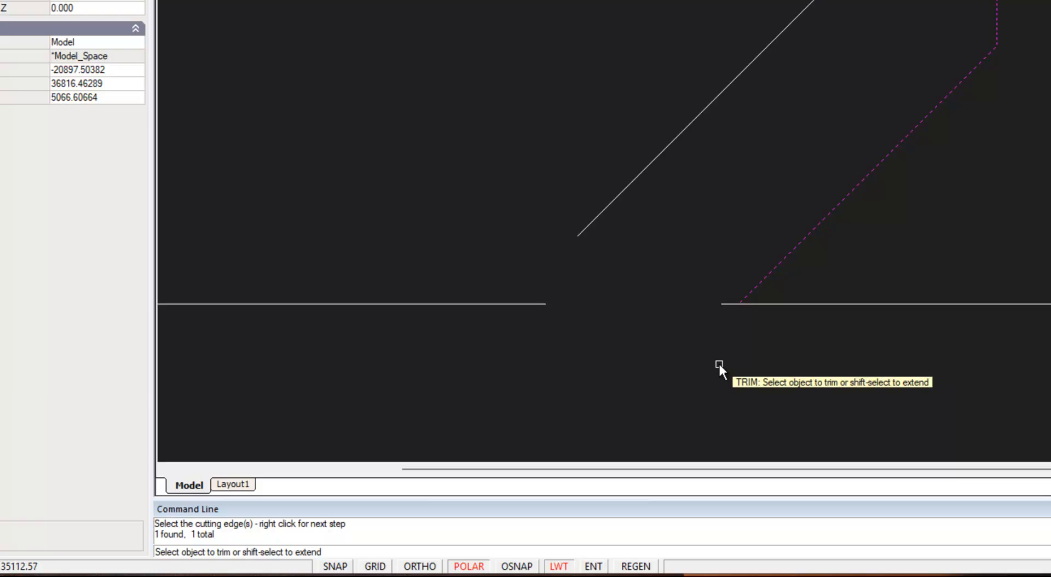
pyautogui.click(728, 304)
pyautogui.rightClick(684, 354)
pyautogui.press('F3')
# Draw a vertical line from the left path diagonal's lower endpoint down perpendicular to the level of the lower-left horizontal line.
pyautogui.moveTo(639, 234); pyautogui.dragTo(783, 234, button='middle')
pyautogui.scroll(-3, 733, 271)
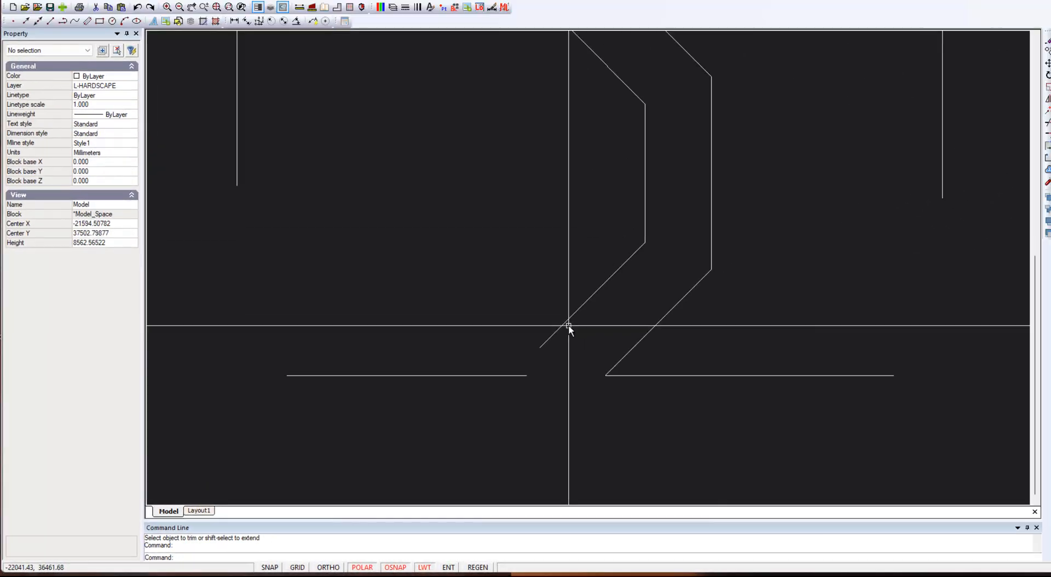
pyautogui.click(118, 8)
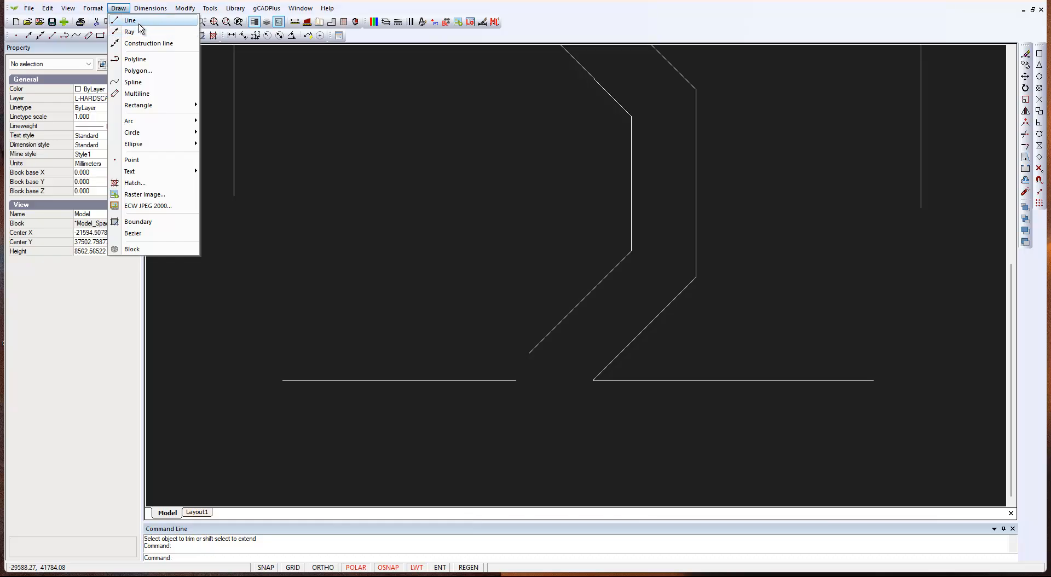
pyautogui.click(131, 20)
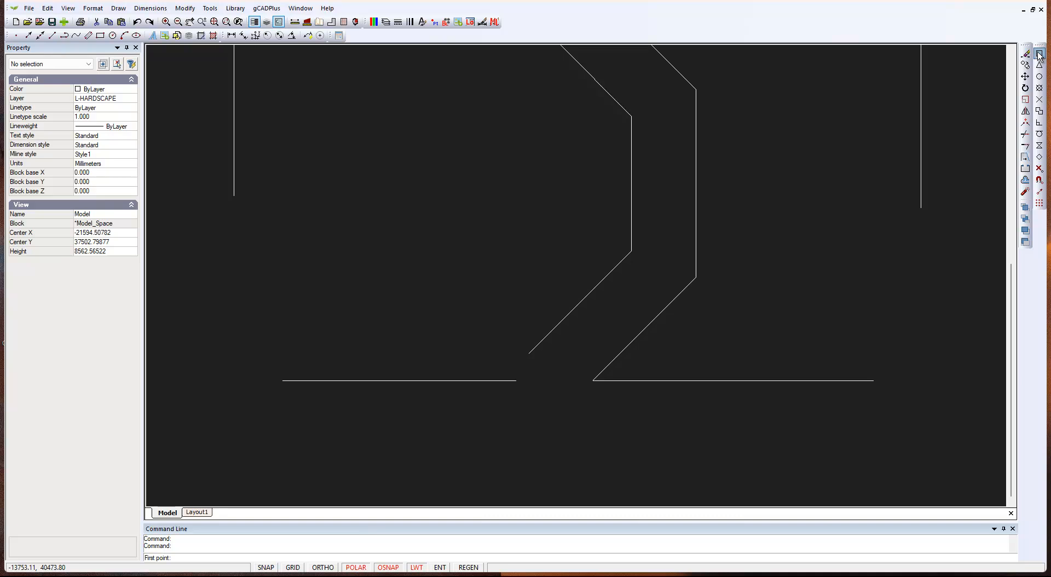
pyautogui.click(529, 353)
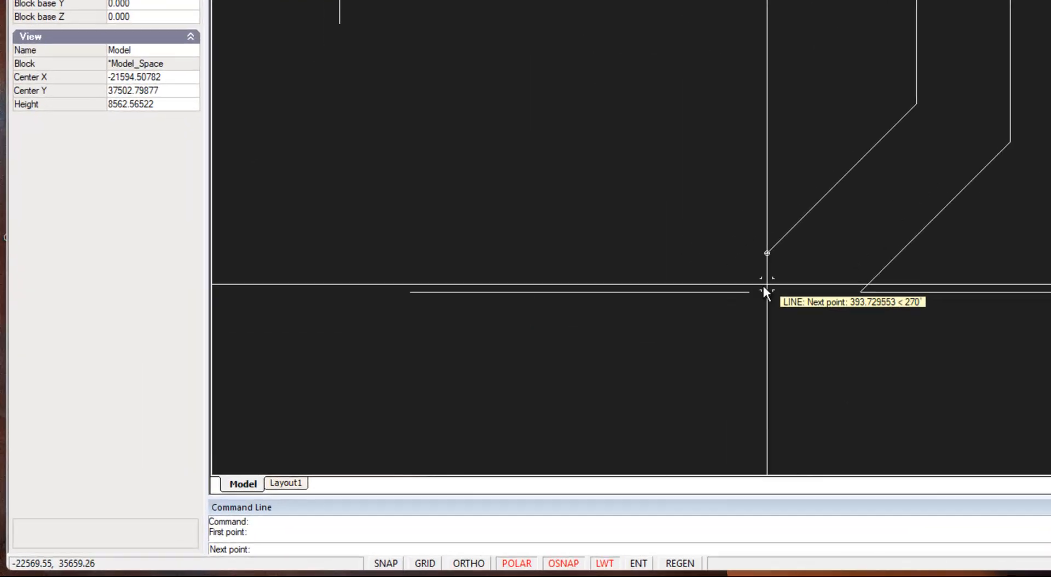
pyautogui.scroll(3, 590, 353)
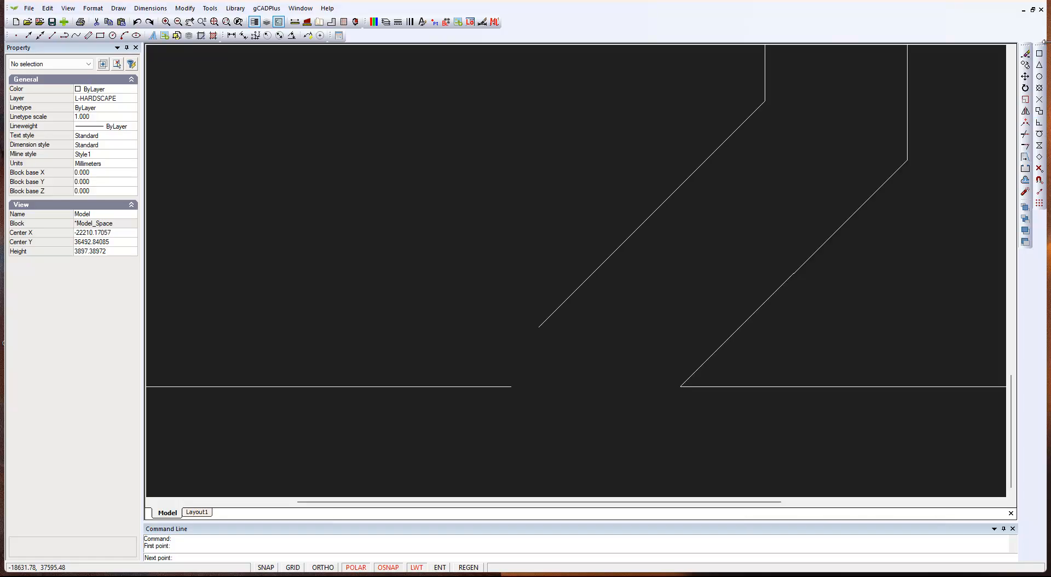
pyautogui.moveTo(1043, 44); pyautogui.dragTo(413, 156)
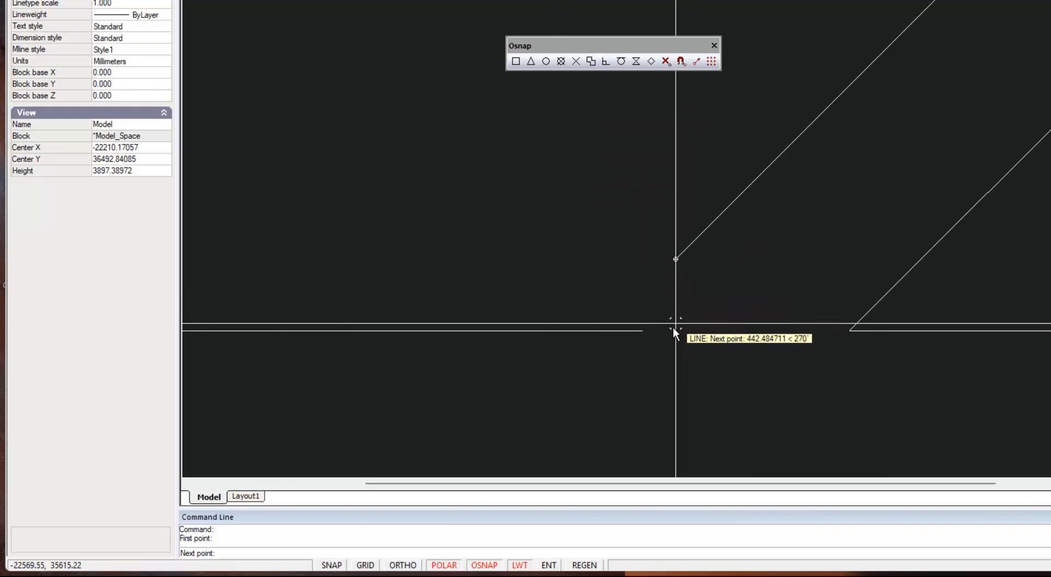
pyautogui.click(597, 332)
pyautogui.rightClick(663, 381)
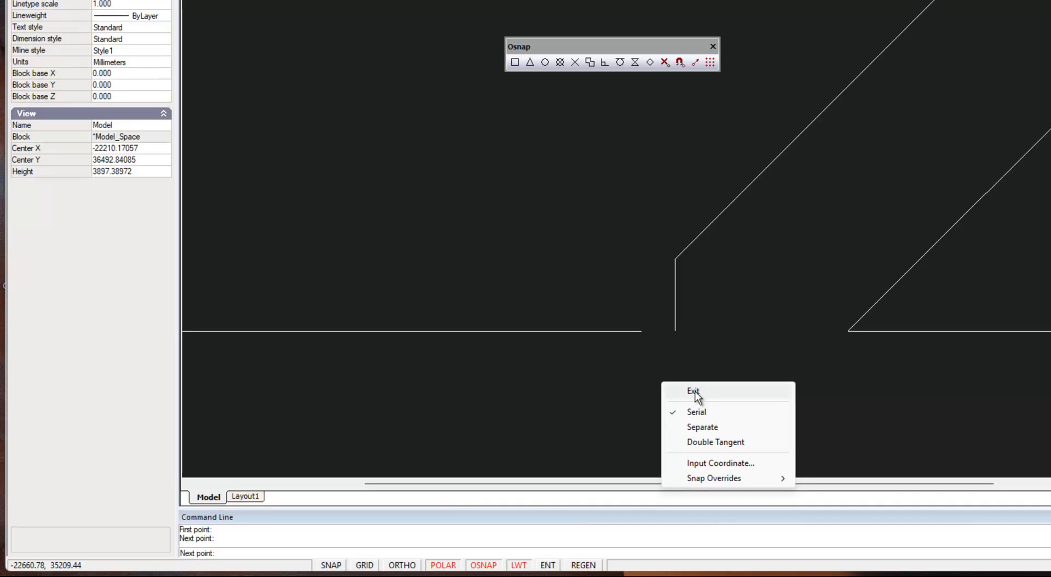
pyautogui.click(693, 390)
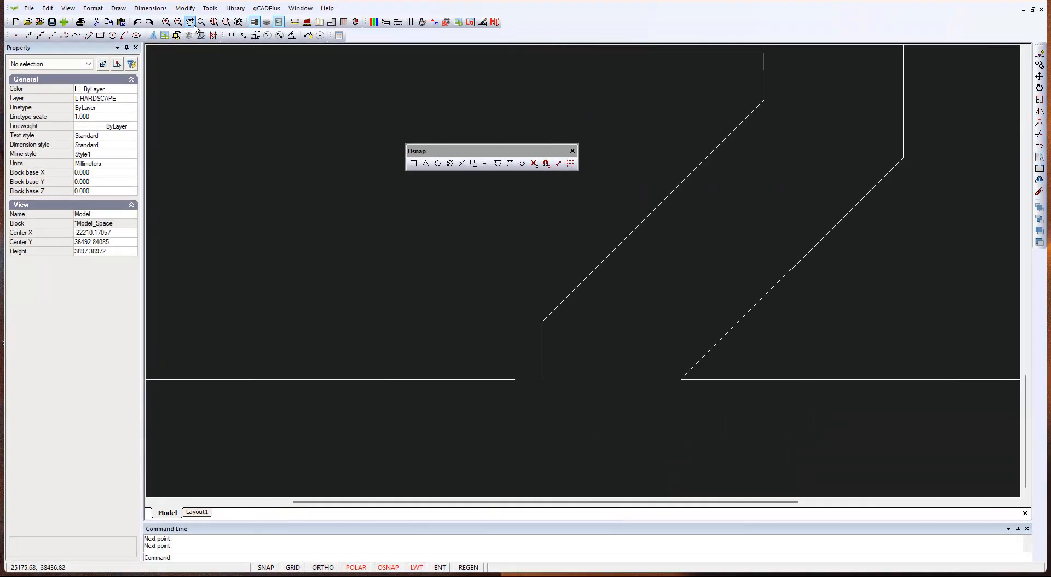
# Extend the lower-left horizontal line to meet the new short vertical line.
pyautogui.click(189, 10)
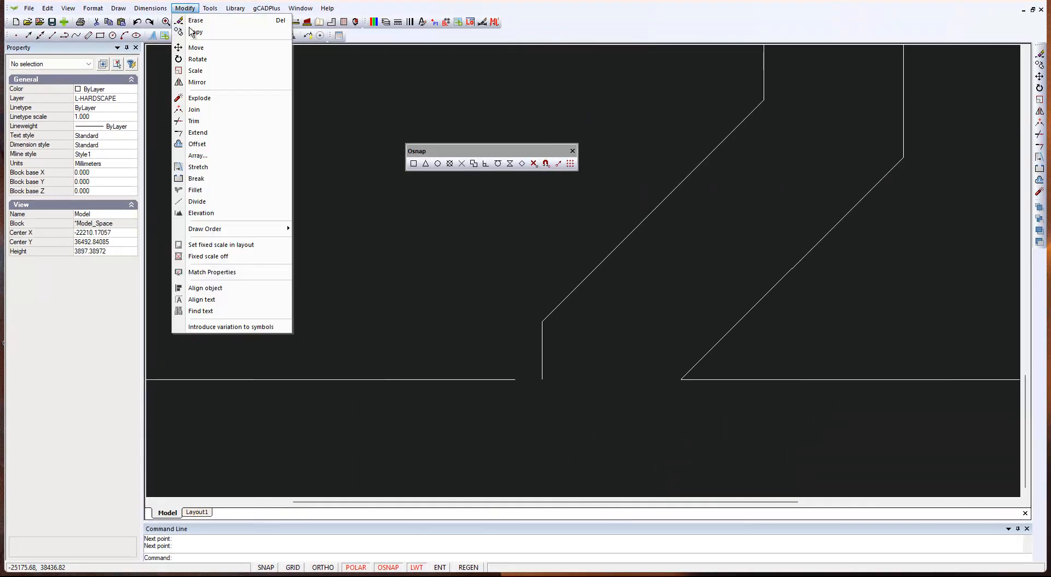
pyautogui.click(222, 135)
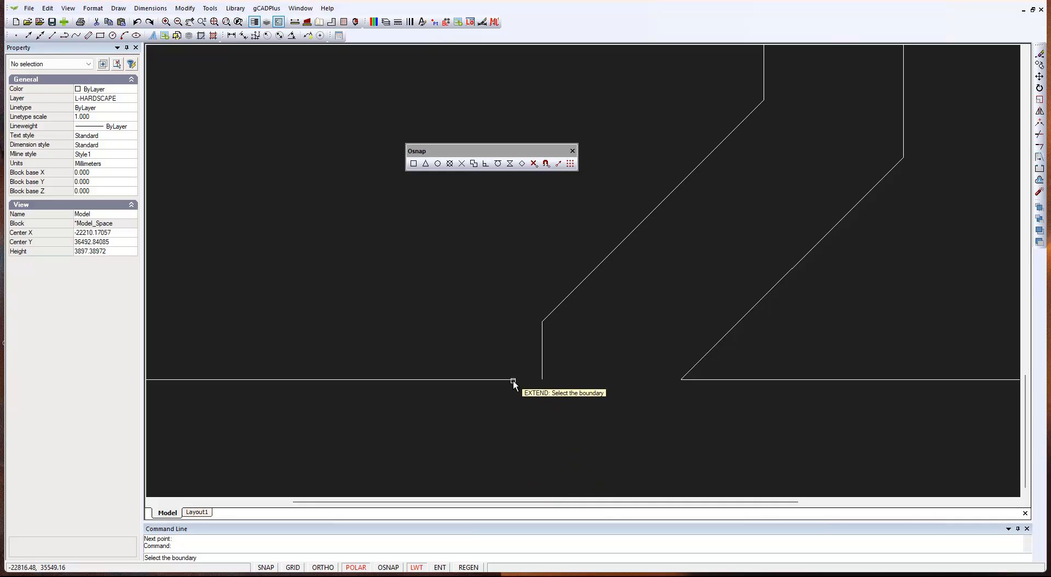
pyautogui.click(542, 363)
pyautogui.press('Return')
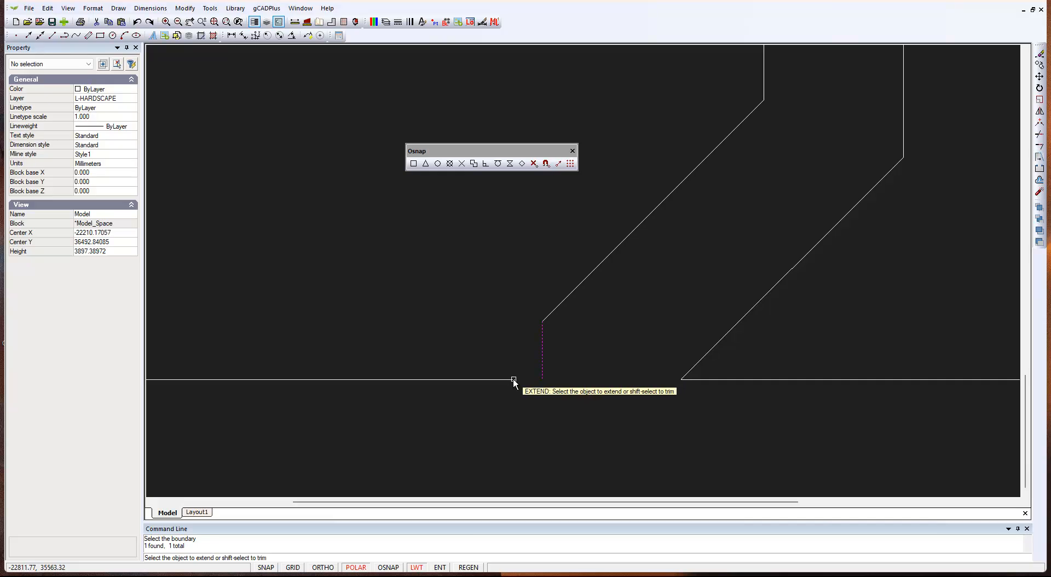
pyautogui.press('Return')
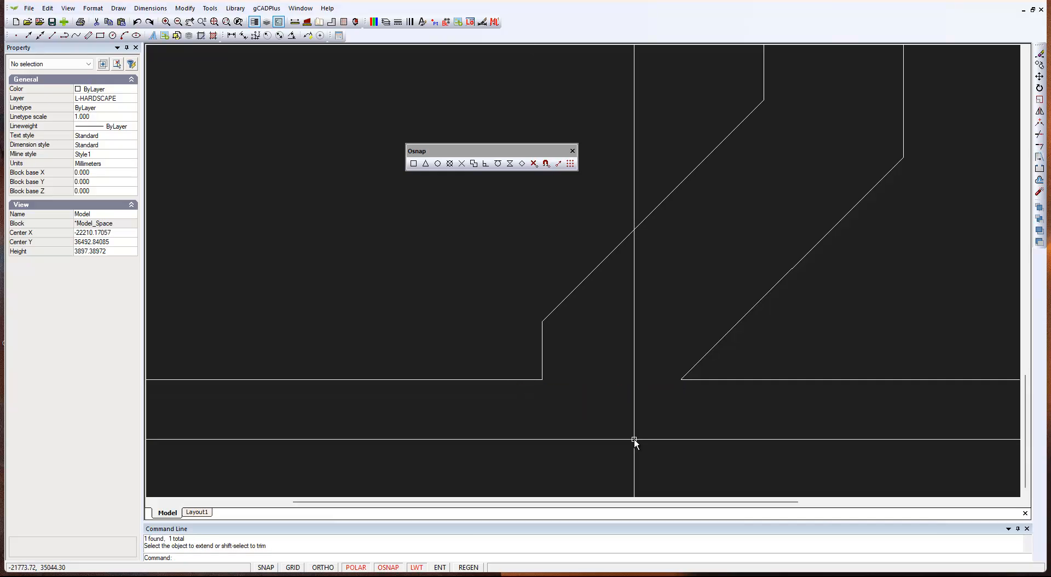
# Draw a horizontal line about 2305 mm long from the left diagonal's lower endpoint across and past the right path diagonal.
pyautogui.scroll(-2, 657, 424)
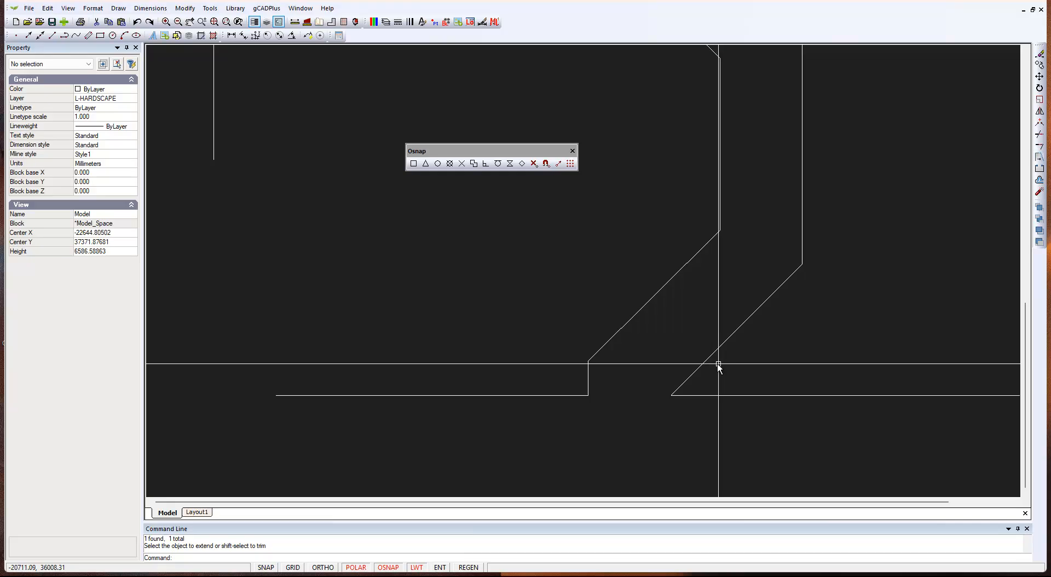
pyautogui.rightClick(290, 198)
pyautogui.click(316, 219)
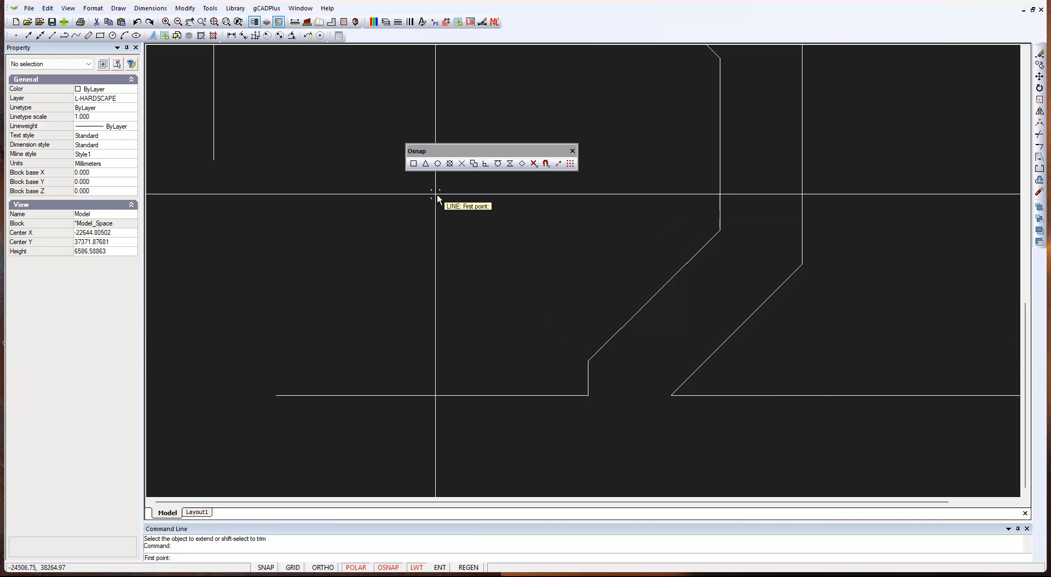
pyautogui.click(589, 362)
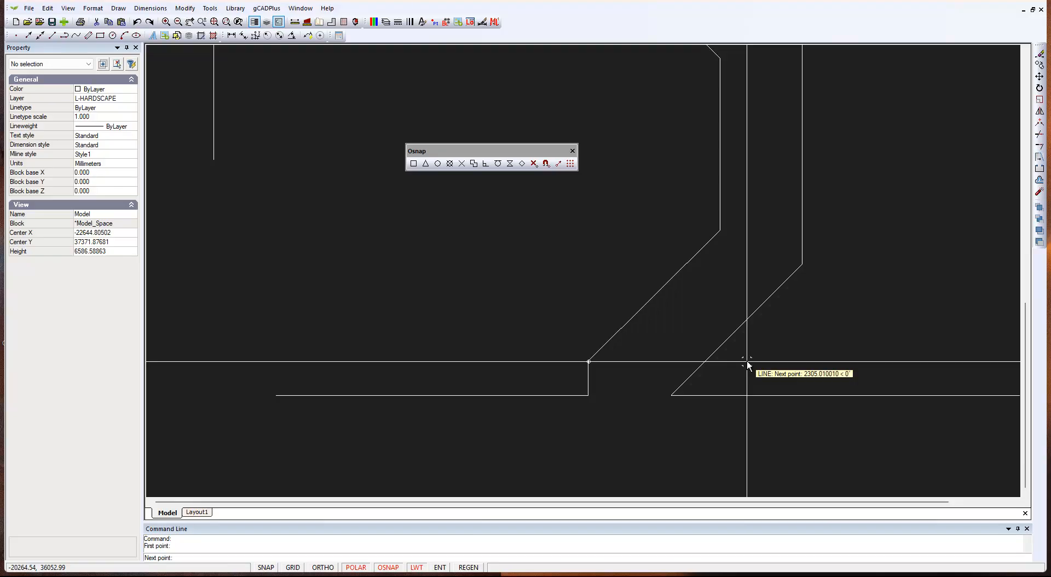
pyautogui.rightClick(748, 363)
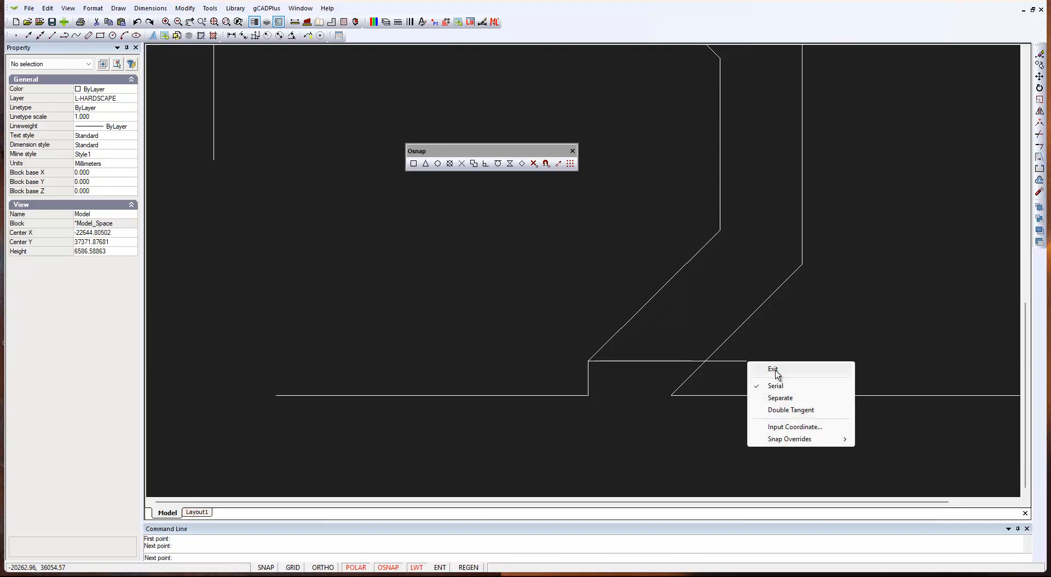
pyautogui.click(776, 371)
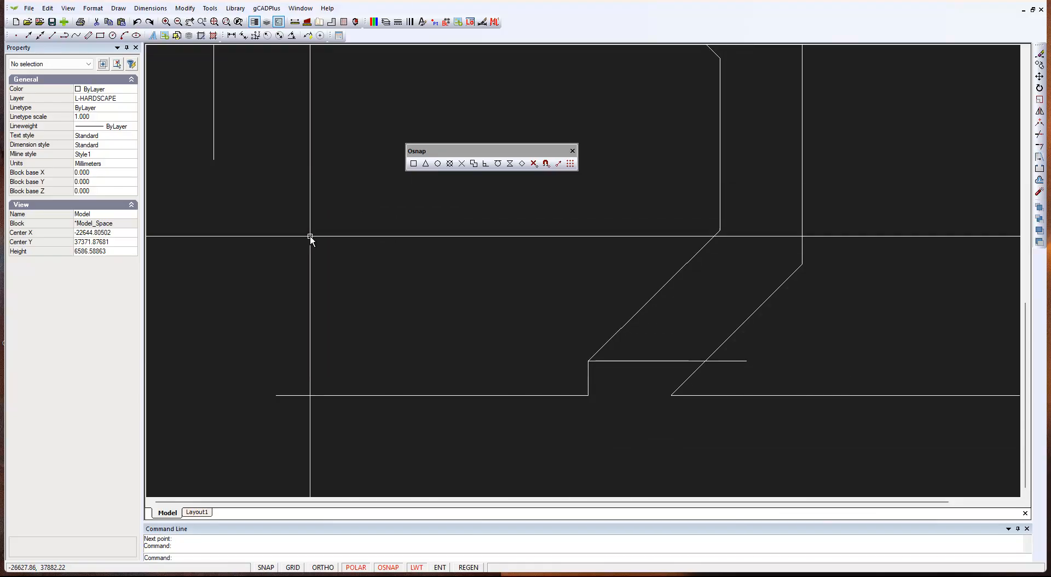
# Draw a vertical line from the new horizontal line's intersection with the right diagonal down to the lower-right horizontal line.
pyautogui.rightClick(368, 258)
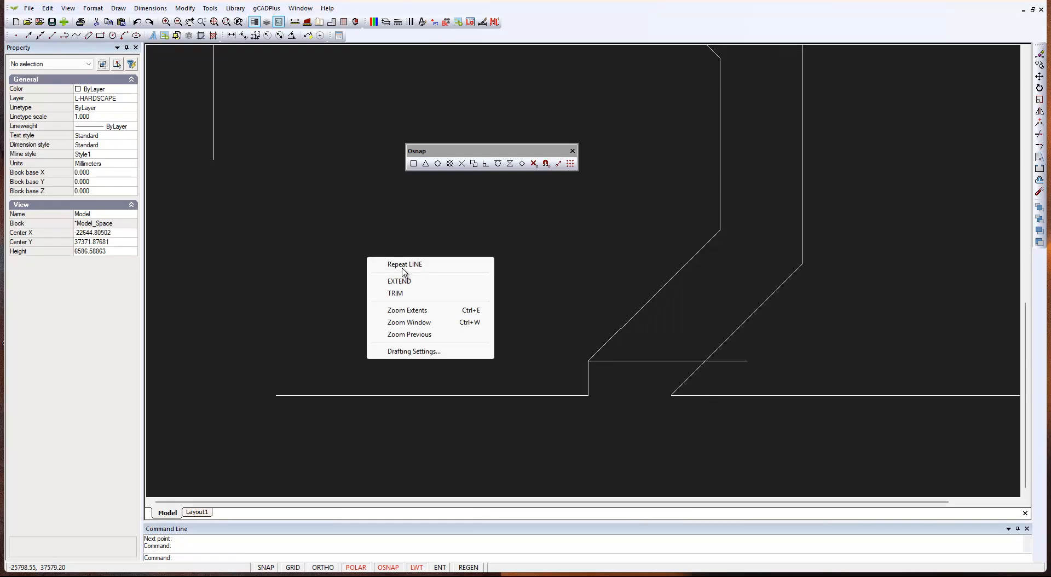
pyautogui.click(403, 265)
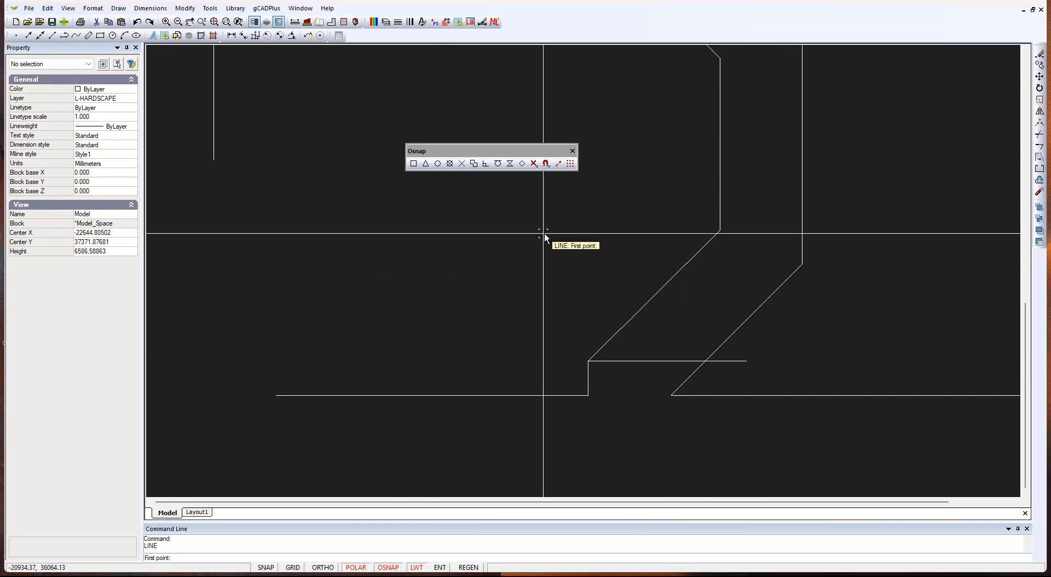
pyautogui.click(705, 362)
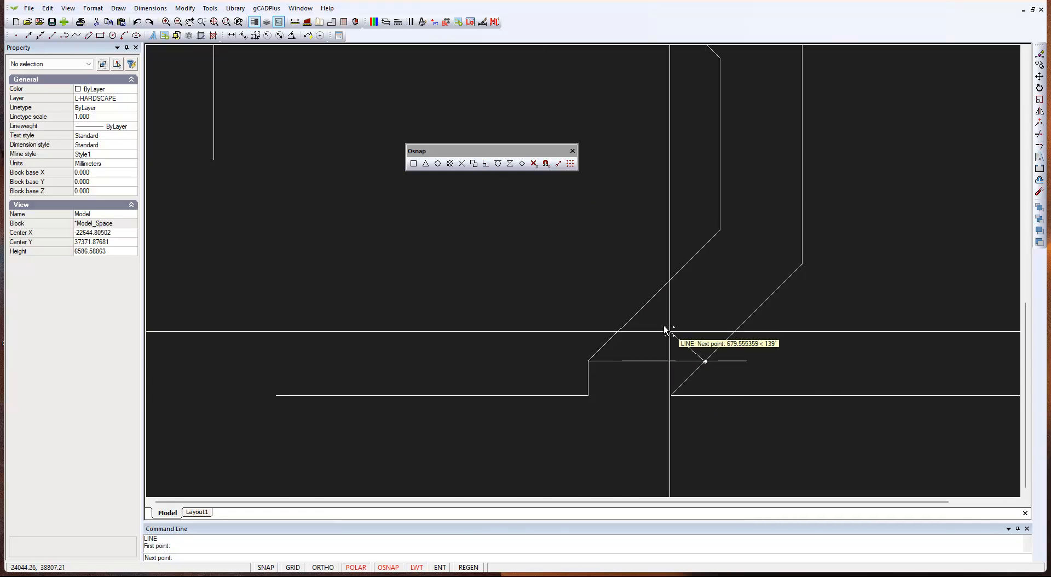
pyautogui.click(705, 395)
pyautogui.rightClick(708, 417)
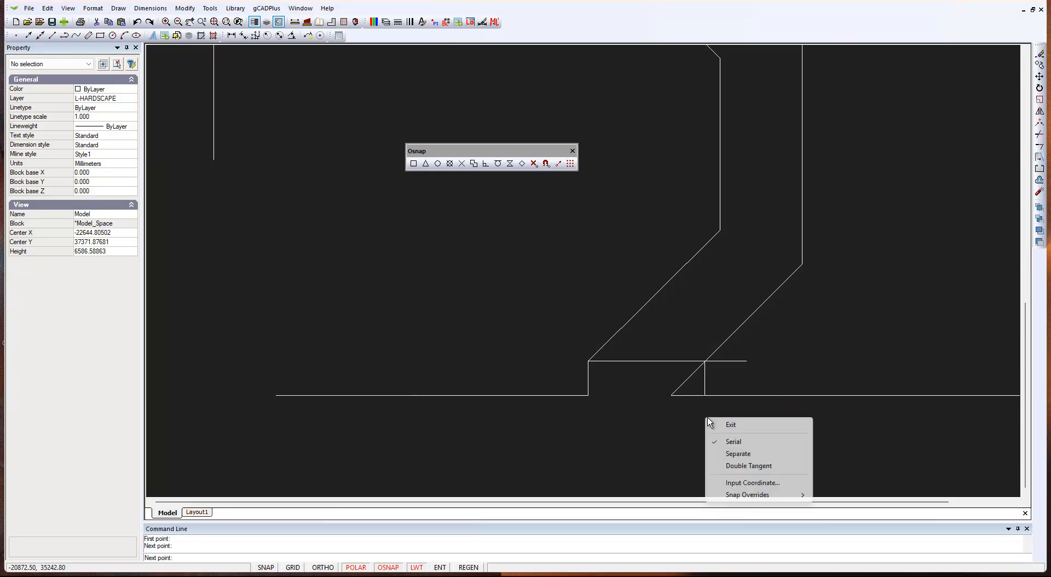
pyautogui.click(737, 425)
# Trim the overhang of the upper horizontal line beyond the right path diagonal, using the diagonal as the cutting edge.
pyautogui.scroll(3, 658, 428)
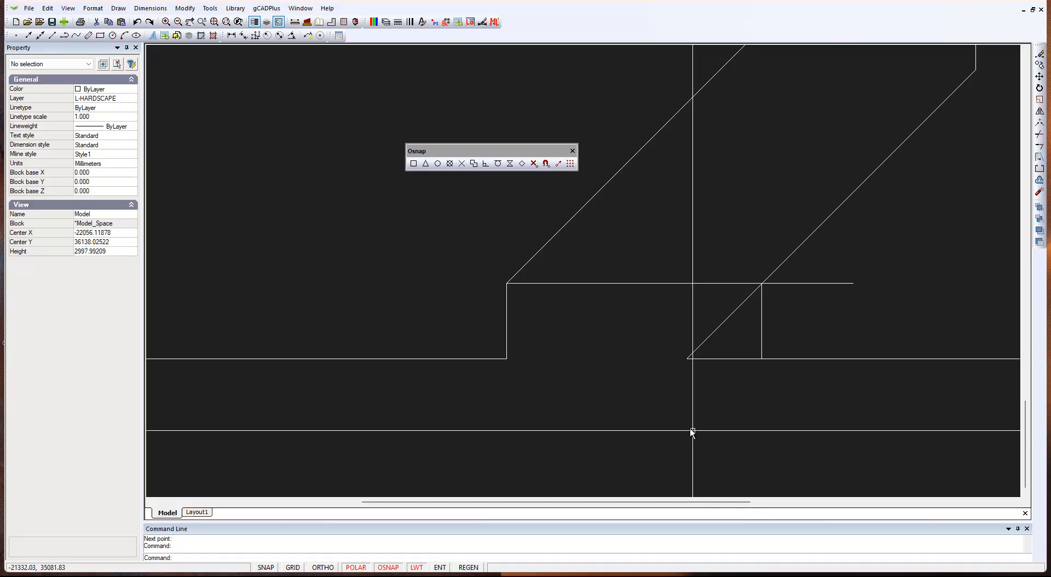
pyautogui.rightClick(626, 340)
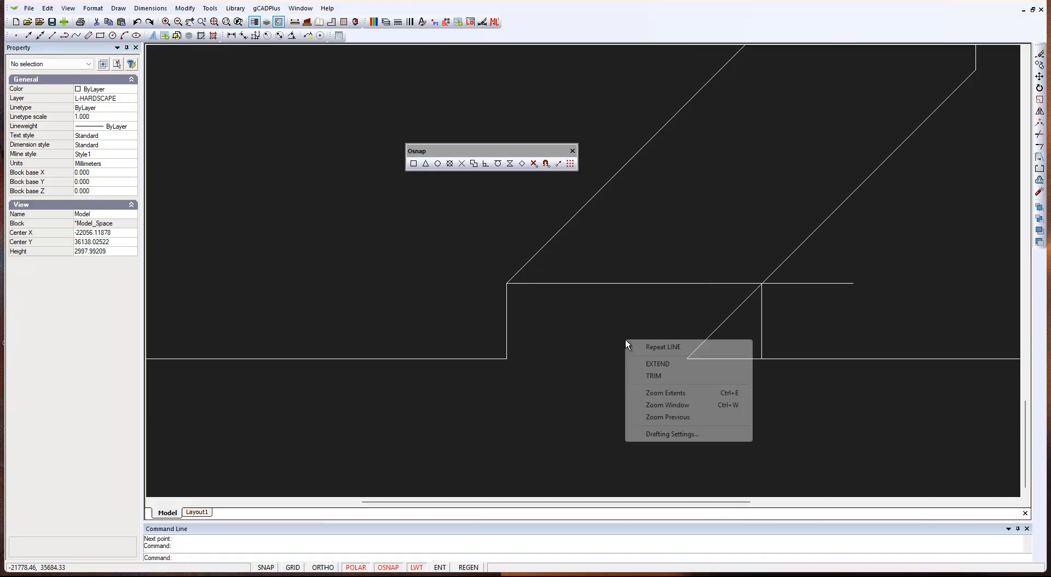
pyautogui.click(654, 376)
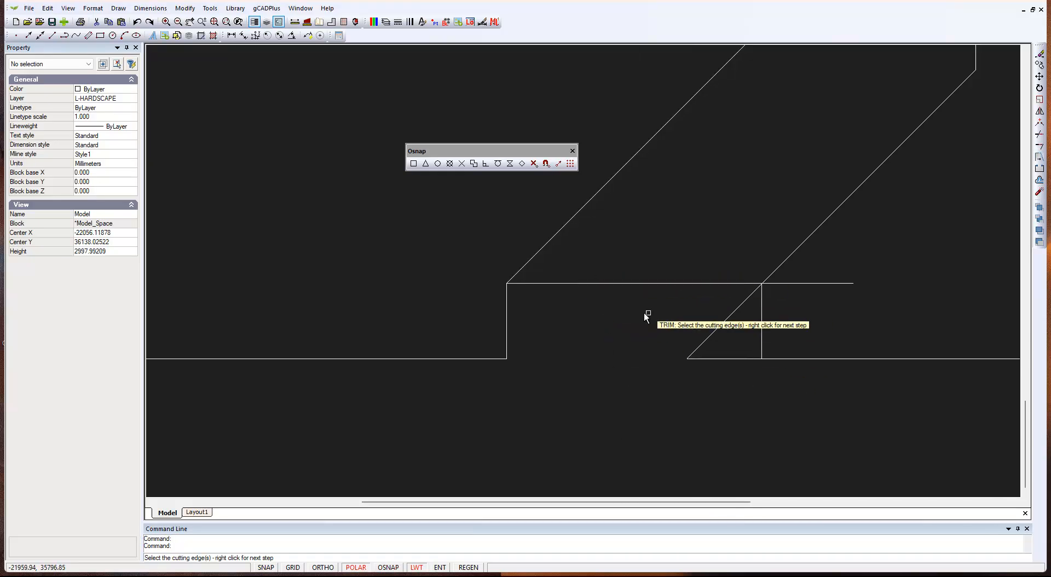
pyautogui.click(786, 261)
pyautogui.rightClick(789, 274)
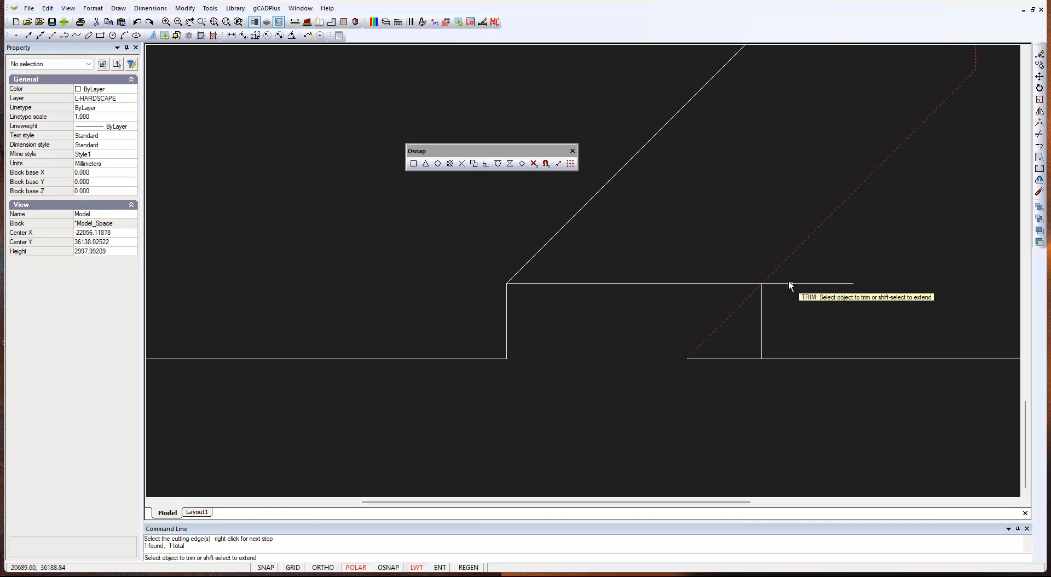
pyautogui.press('Escape')
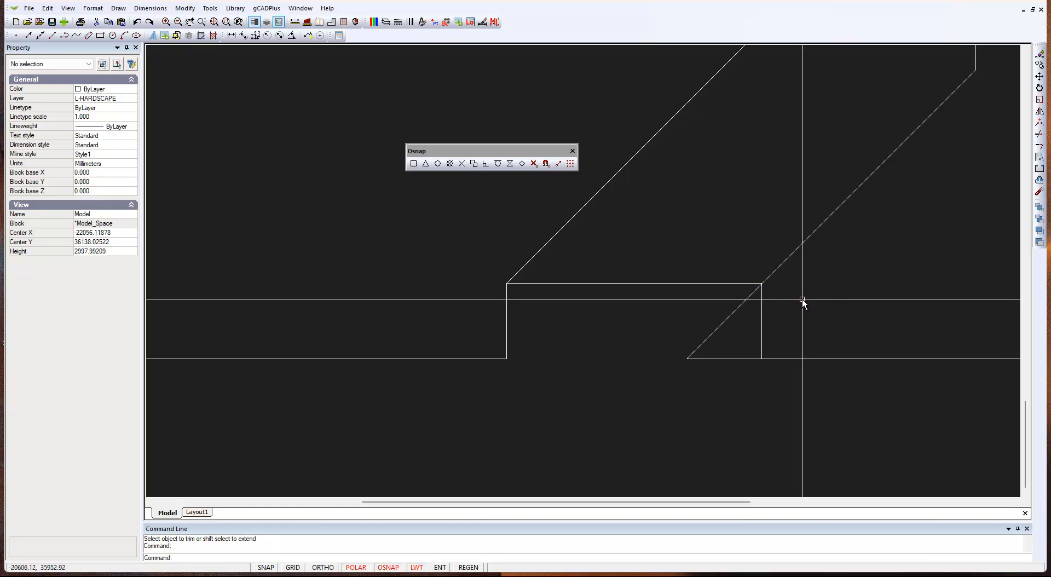
# Trim the lower end of the right path diagonal back to the top of the right short vertical line.
pyautogui.rightClick(786, 310)
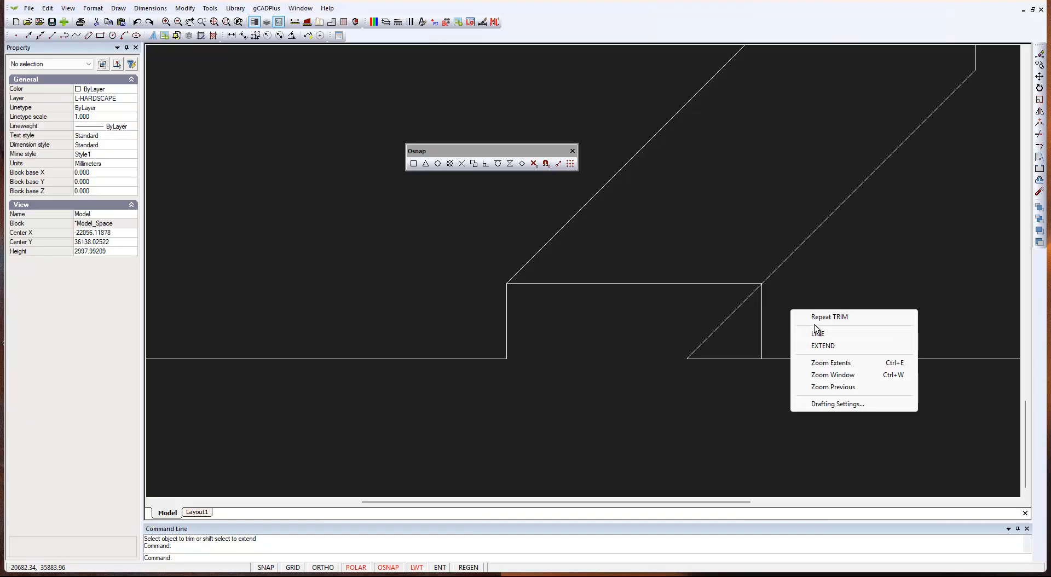
pyautogui.click(820, 317)
pyautogui.click(761, 303)
pyautogui.rightClick(711, 313)
pyautogui.click(730, 315)
pyautogui.rightClick(703, 308)
pyautogui.press('F3')
# Trim the lower-right horizontal line's overhang into the path opening, using the right short vertical line as the cutting edge.
pyautogui.rightClick(810, 325)
pyautogui.click(862, 332)
pyautogui.press('F3')
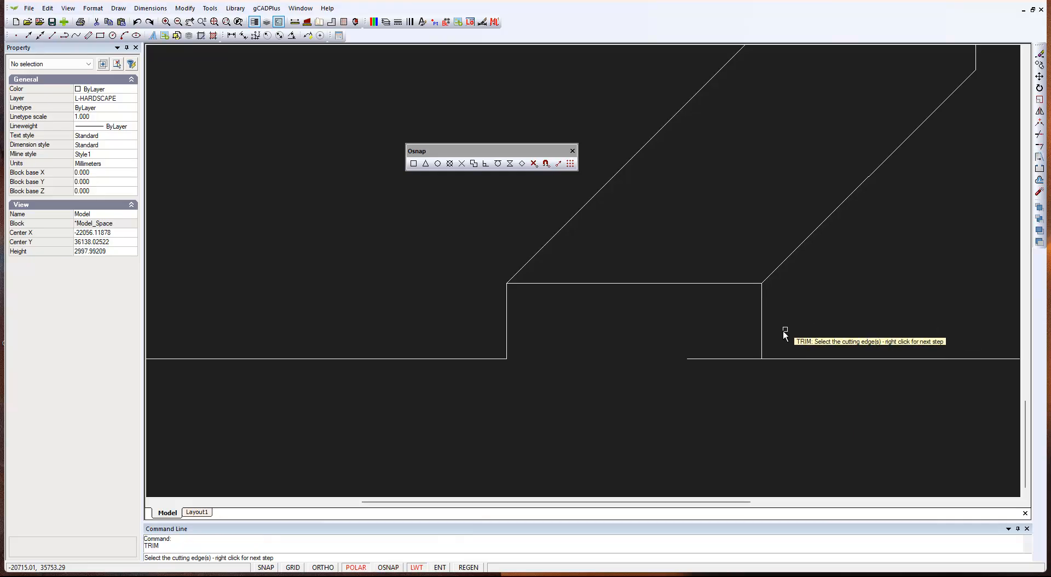
pyautogui.click(762, 347)
pyautogui.rightClick(727, 326)
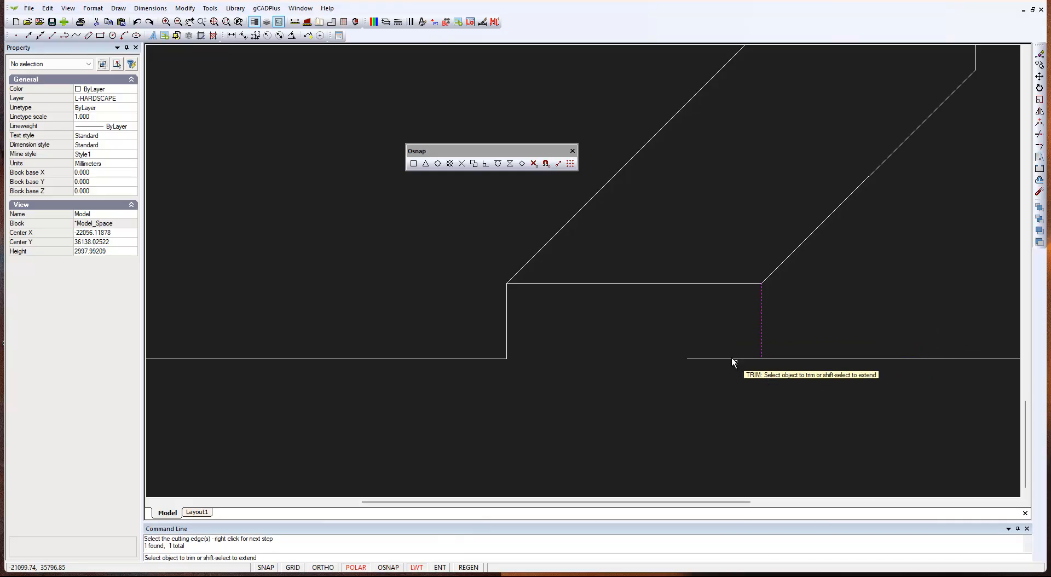
pyautogui.click(621, 359)
pyautogui.rightClick(624, 364)
pyautogui.press('F3')
# Erase the horizontal line that joins the lower ends of the two path diagonals.
pyautogui.click(665, 284)
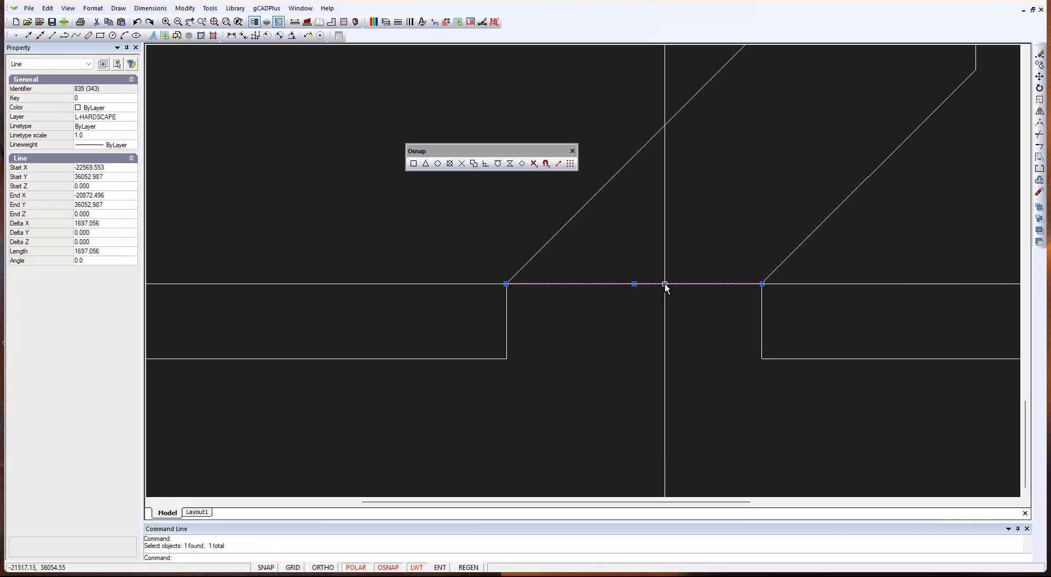
pyautogui.press('Escape')
pyautogui.scroll(-5, 665, 284)
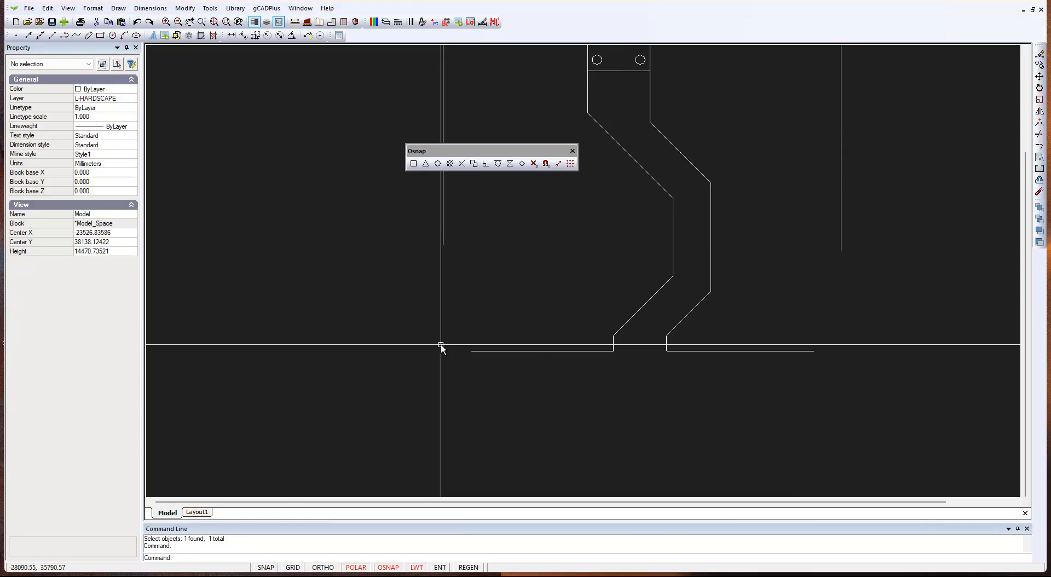
pyautogui.scroll(-2, 562, 389)
pyautogui.scroll(1, 562, 389)
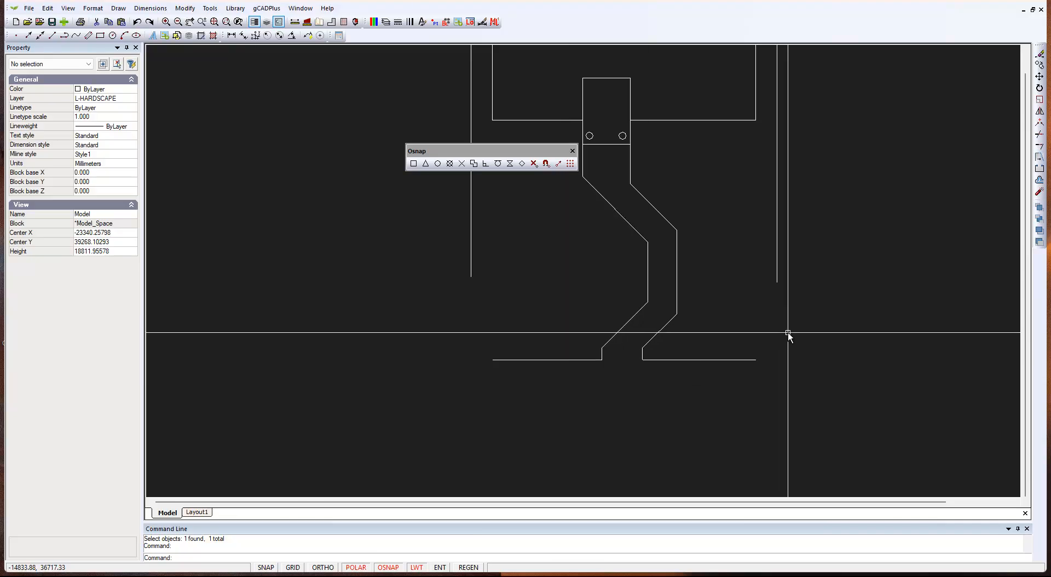
pyautogui.click(777, 246)
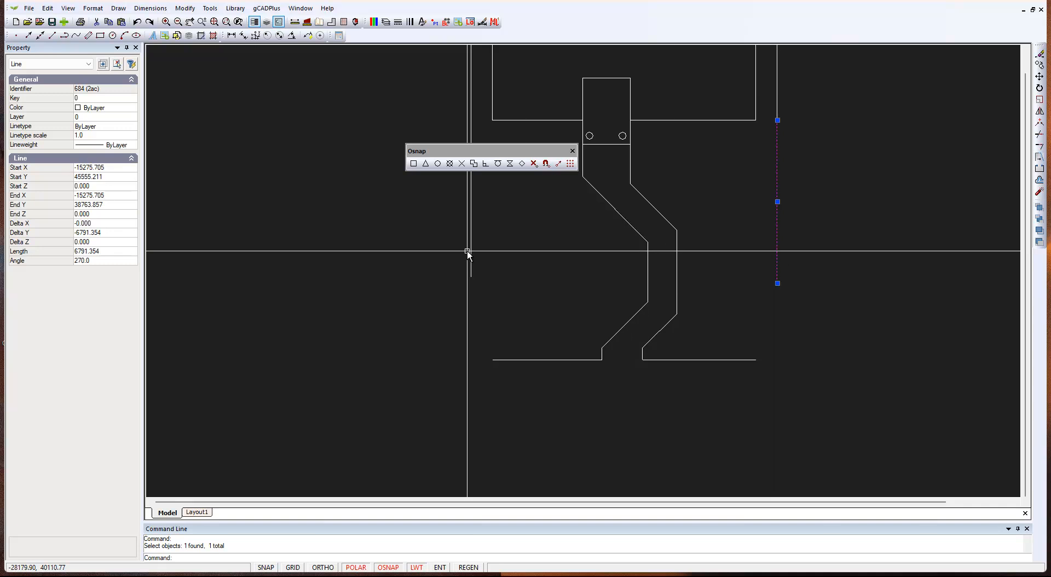
pyautogui.press('Escape')
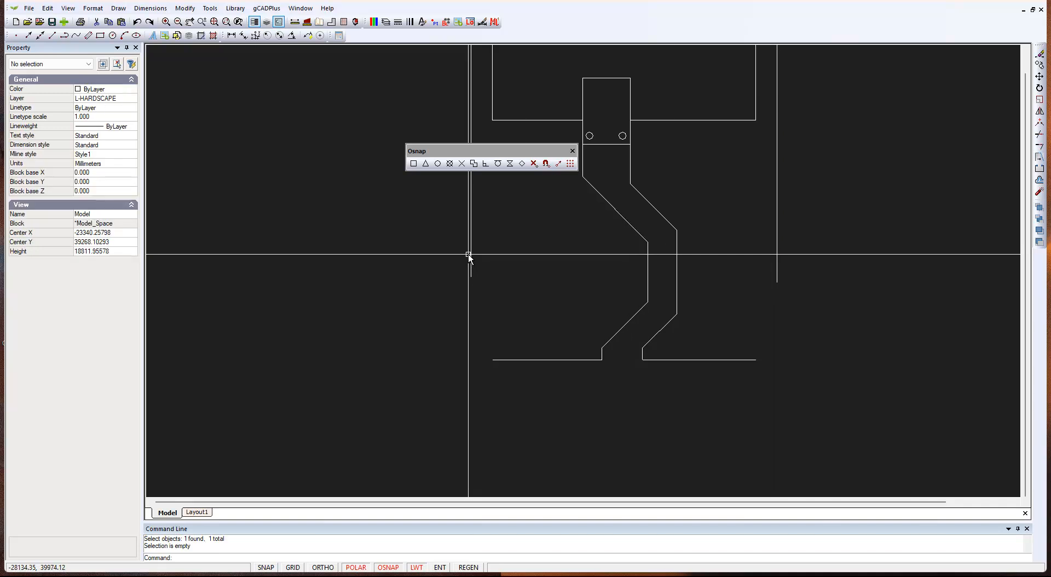
pyautogui.rightClick(396, 274)
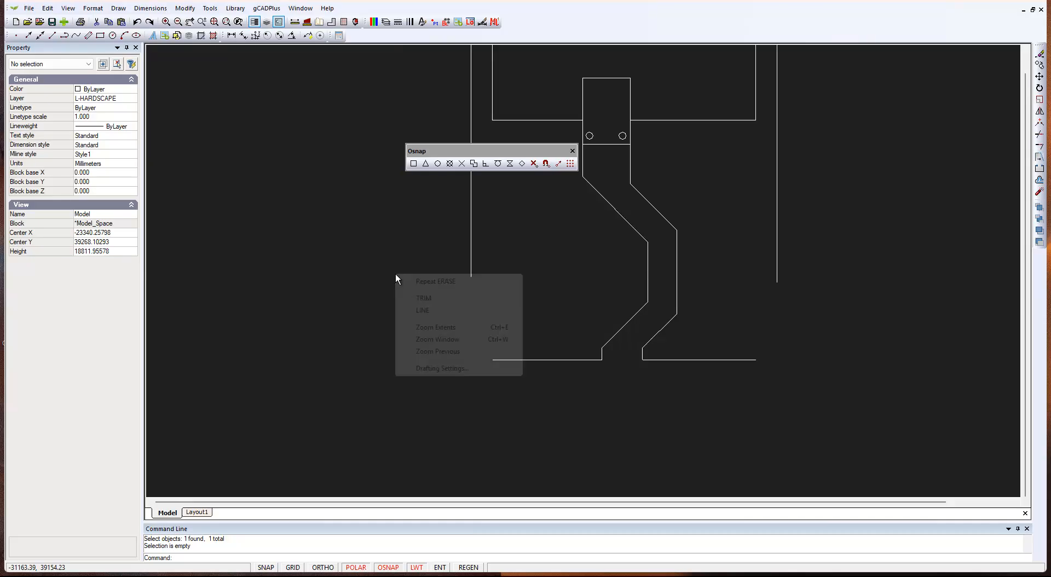
pyautogui.click(337, 265)
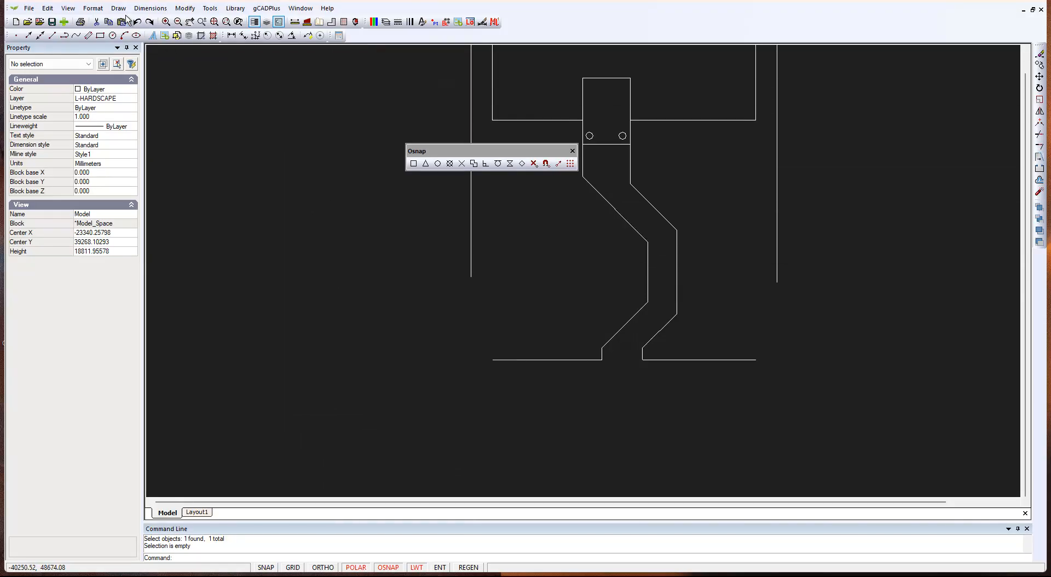
# Try to extend the left vertical boundary line down, using the lower-left horizontal line as the boundary.
pyautogui.click(184, 8)
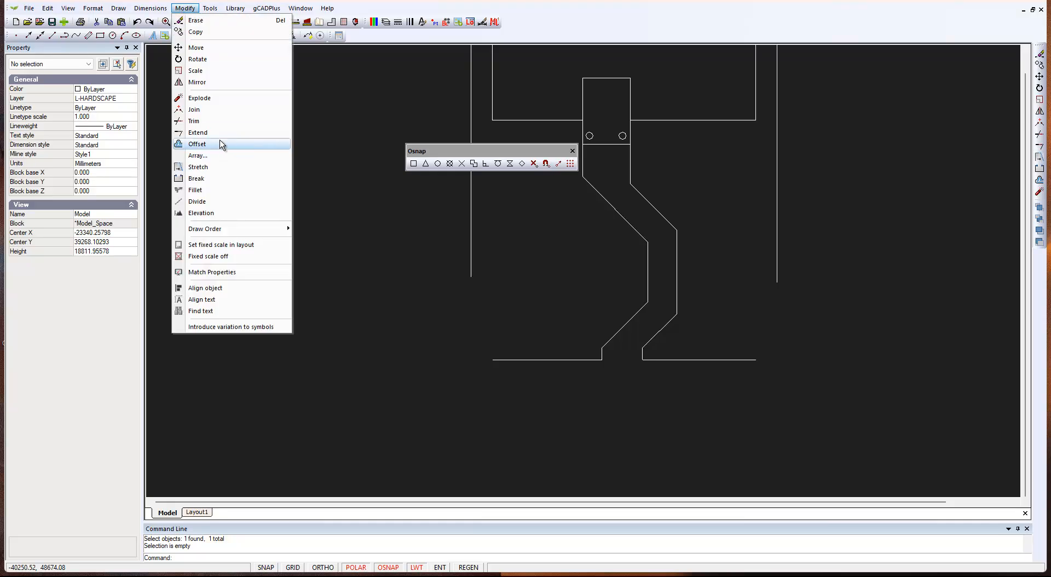
pyautogui.click(198, 132)
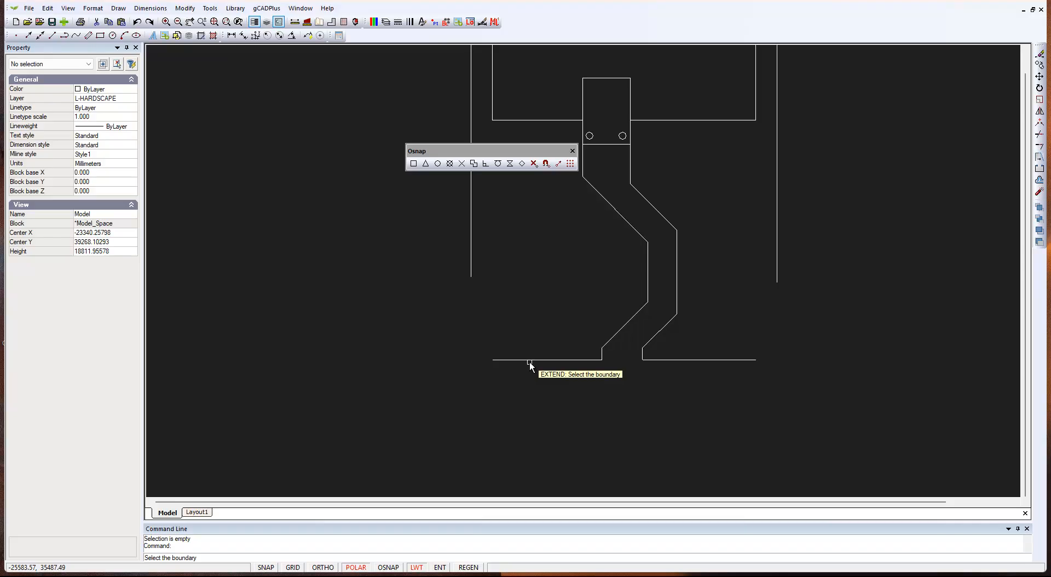
pyautogui.press('Return')
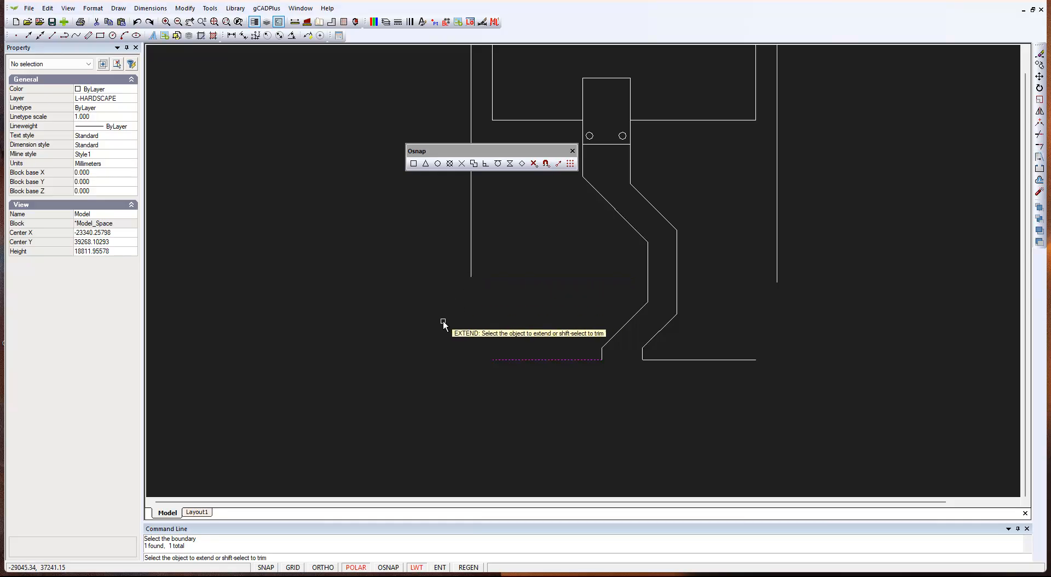
pyautogui.press('Escape')
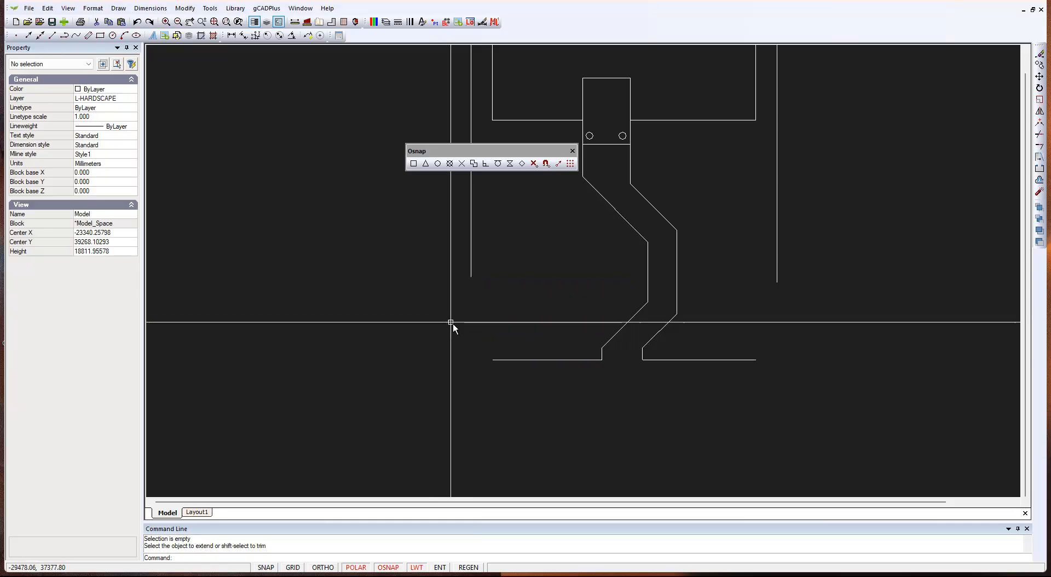
pyautogui.rightClick(482, 333)
pyautogui.click(536, 341)
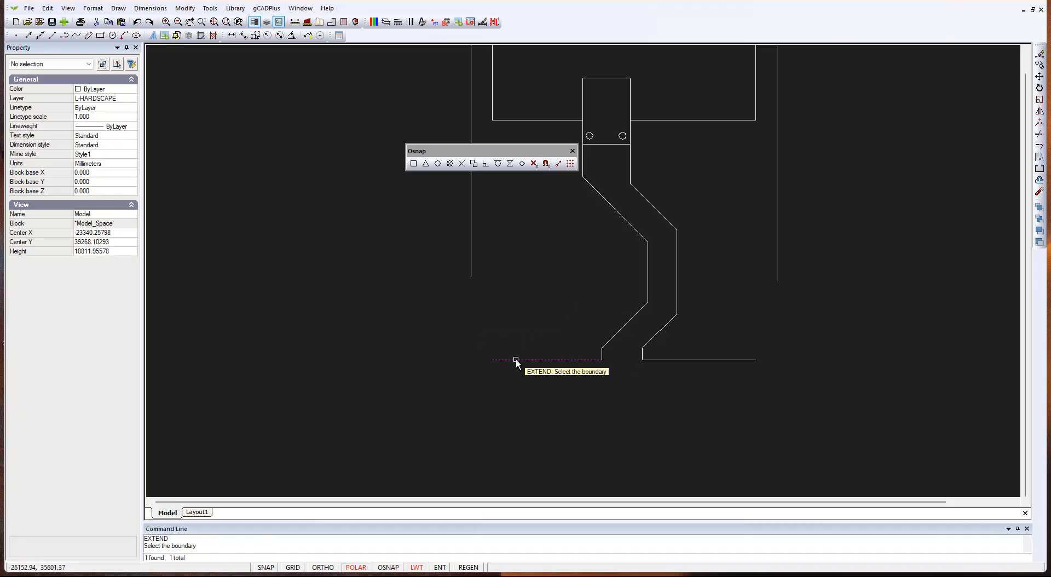
pyautogui.press('Return')
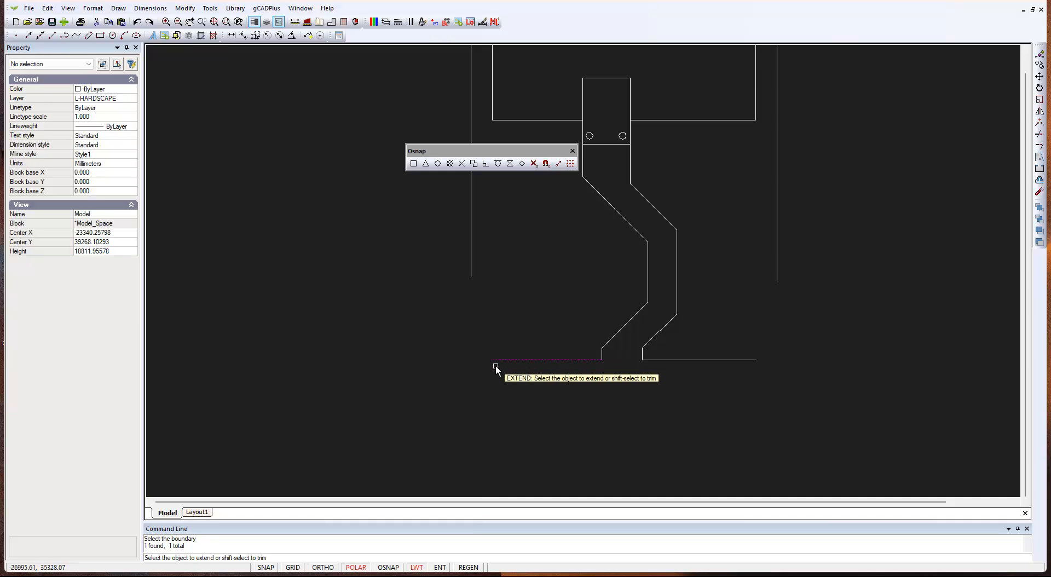
pyautogui.press('Return')
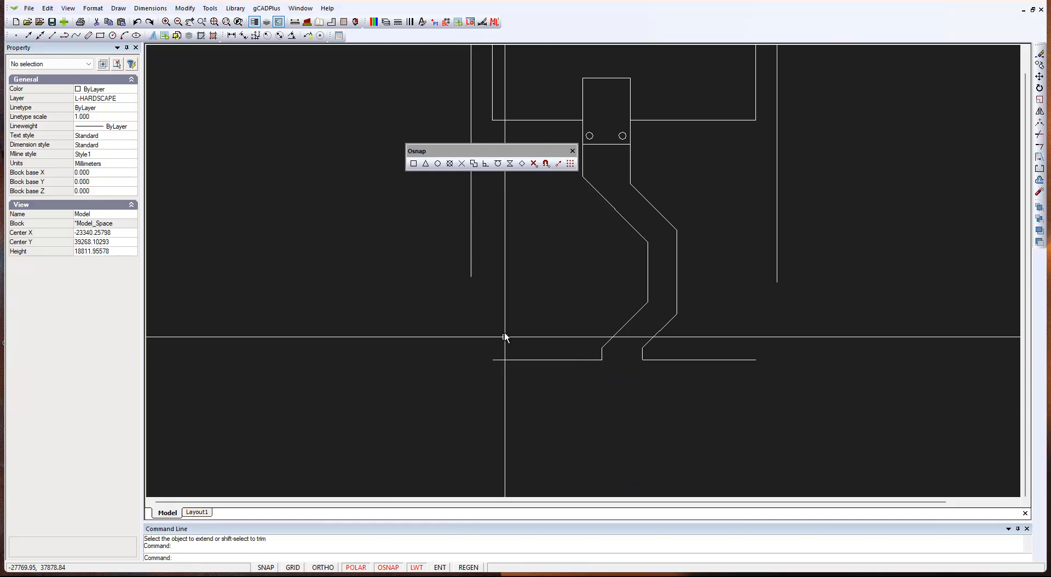
# Stretch the left boundary line's lower end to just above the lower-left horizontal line's level and retry extending it to that line.
pyautogui.click(471, 268)
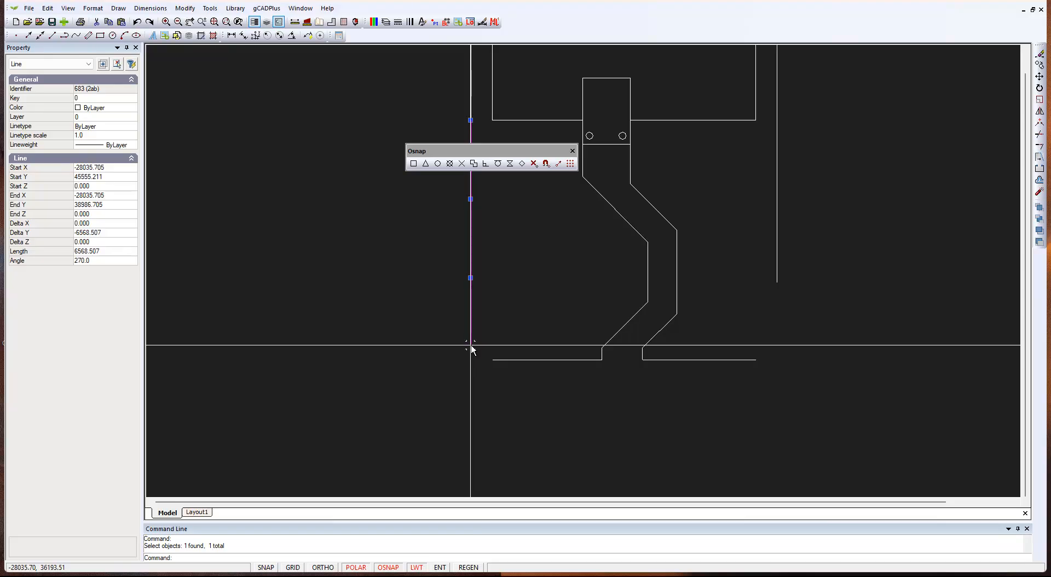
pyautogui.press('Escape')
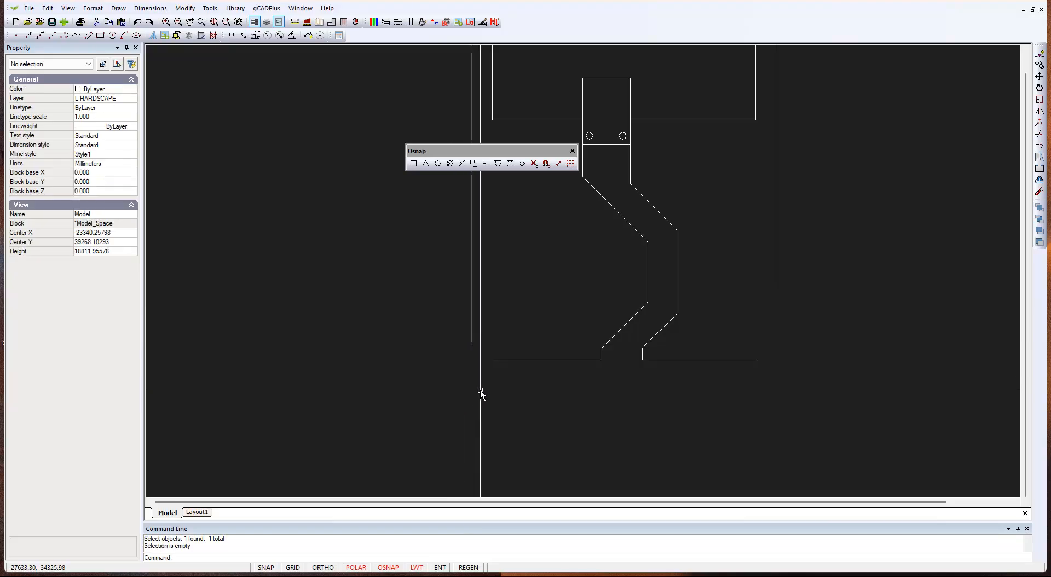
pyautogui.rightClick(481, 392)
pyautogui.click(522, 399)
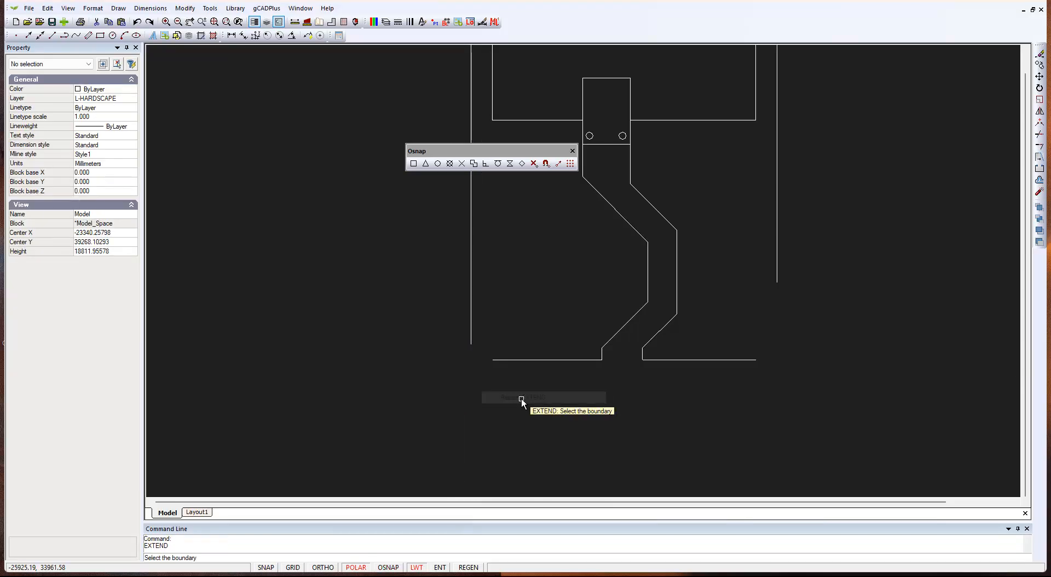
pyautogui.click(497, 360)
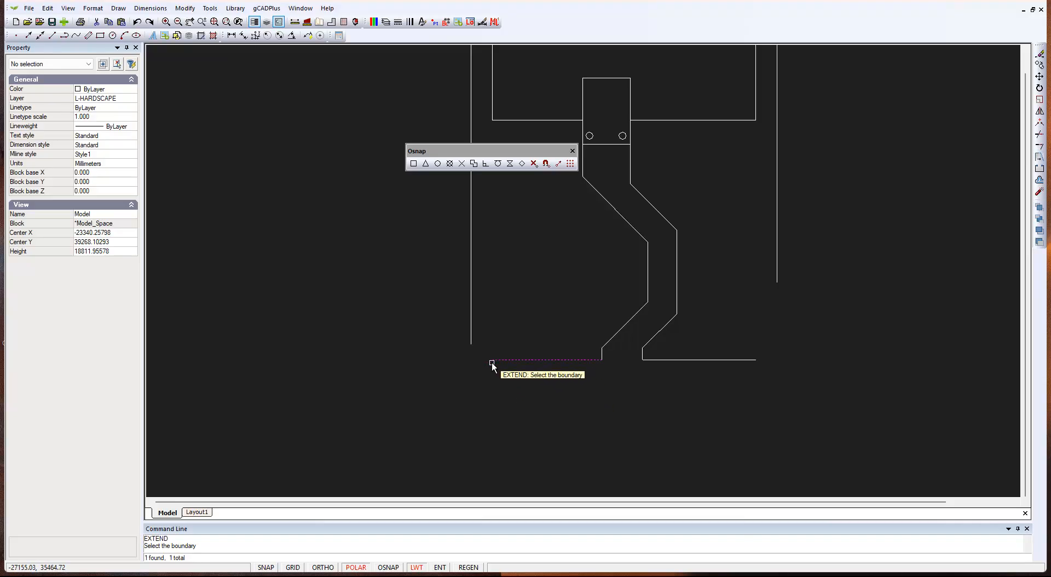
pyautogui.press('Return')
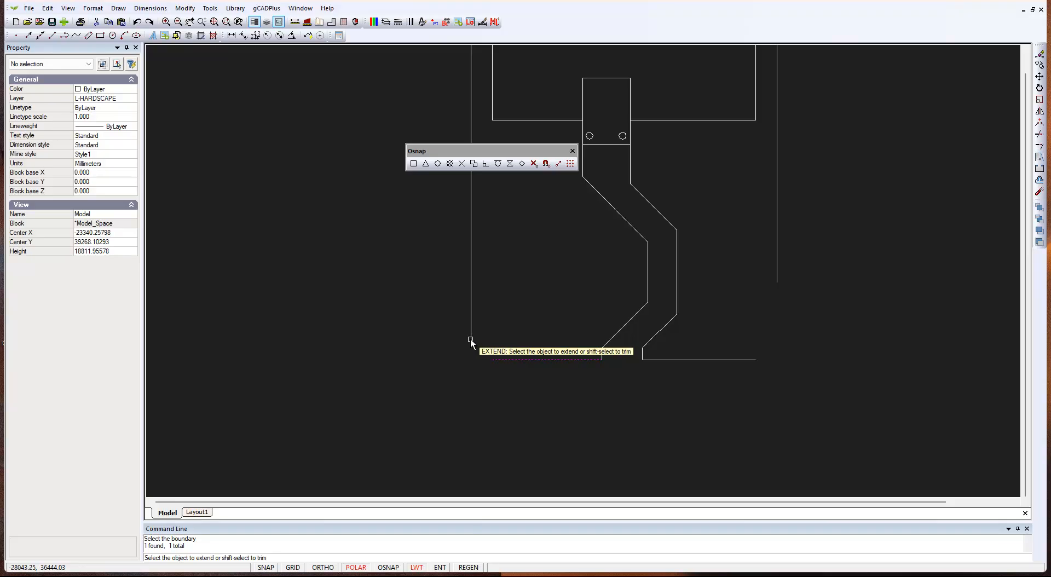
pyautogui.press('Return')
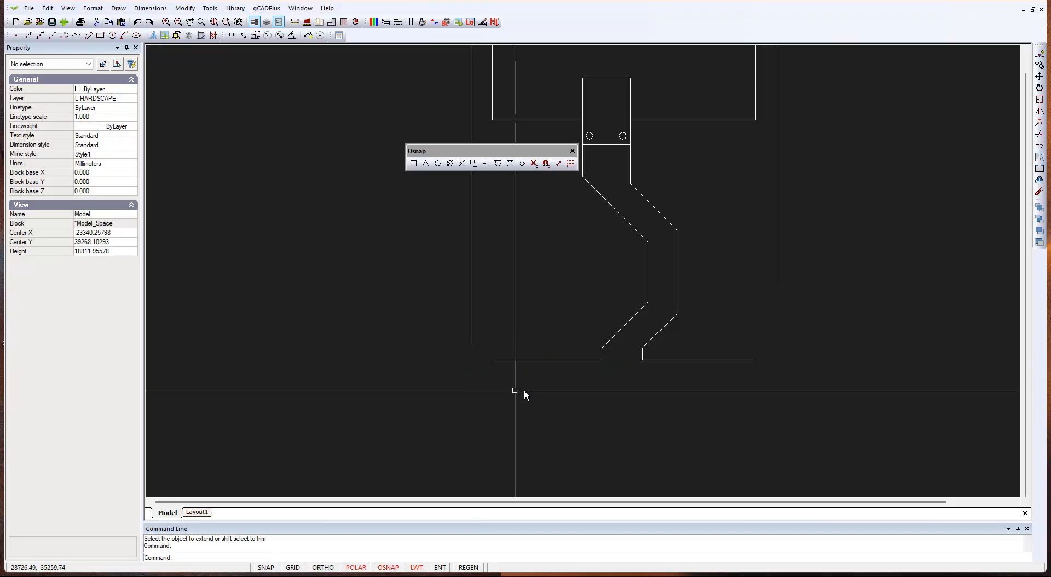
# Try to extend the lower-right horizontal line to the right vertical boundary line.
pyautogui.rightClick(785, 328)
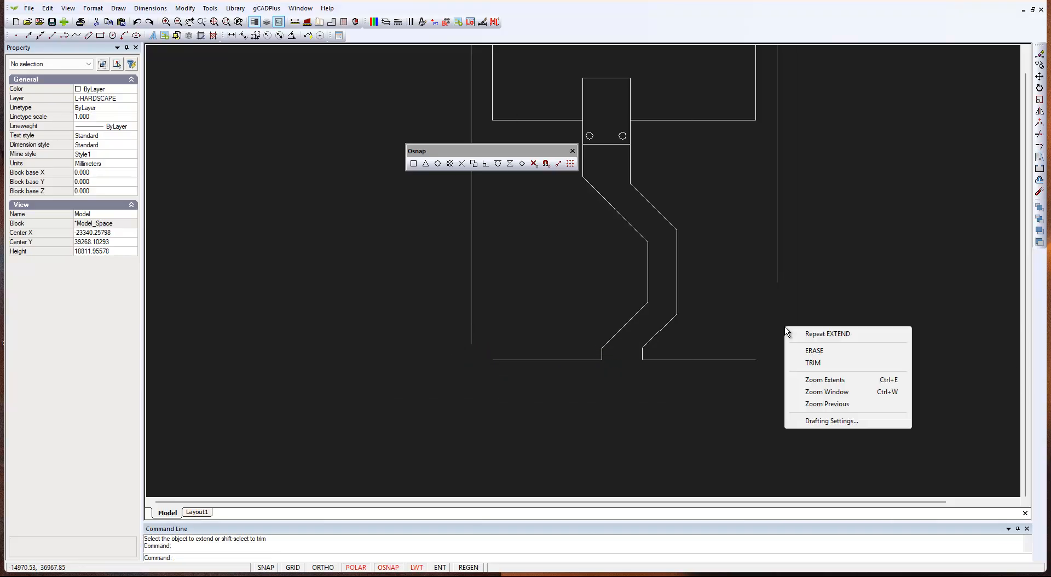
pyautogui.click(836, 334)
pyautogui.click(777, 276)
pyautogui.press('Return')
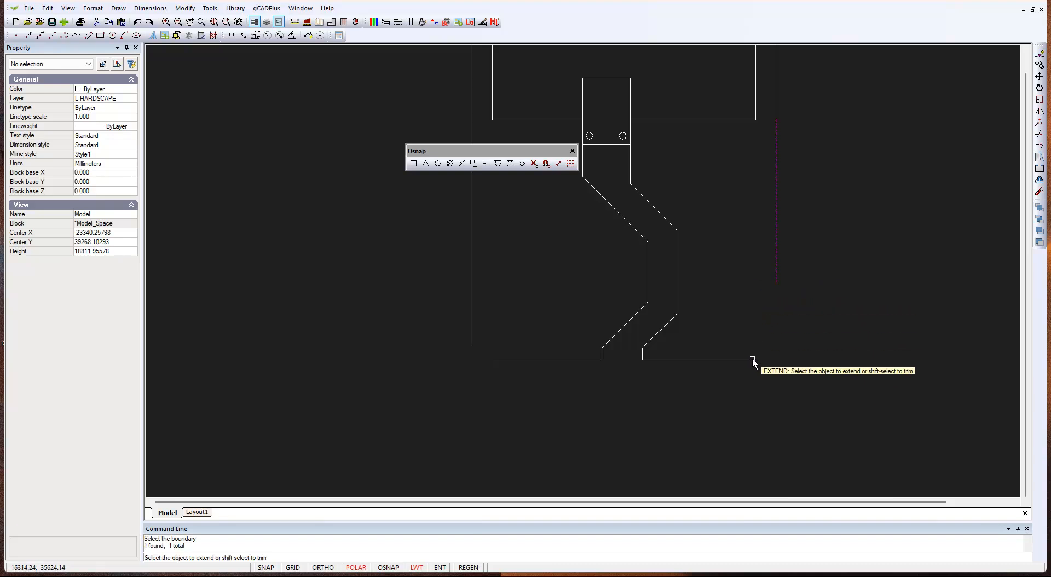
pyautogui.press('Escape')
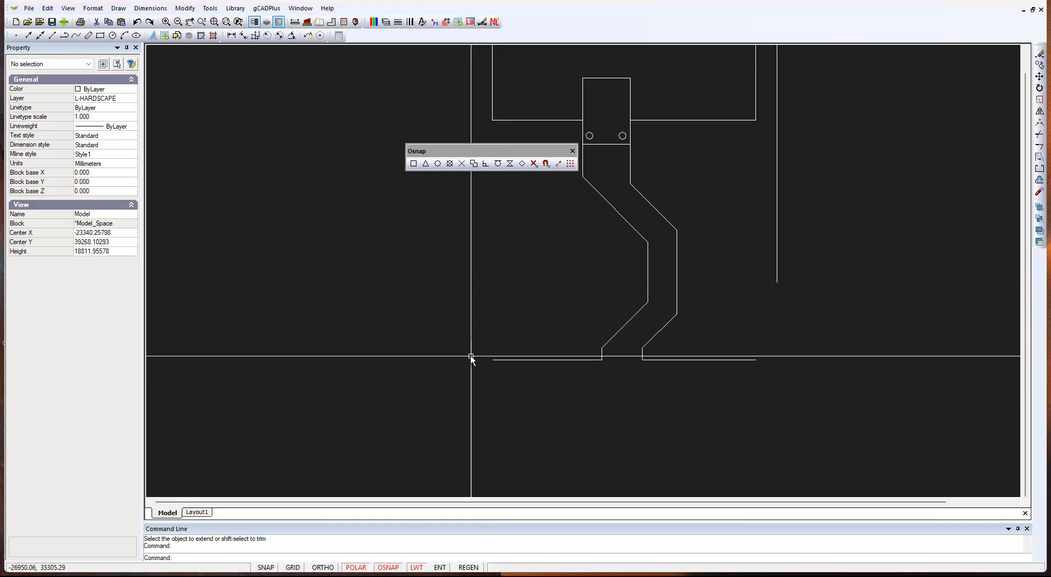
# Fillet both outer bottom corners with radius 0, joining each vertical boundary line to its adjacent lower horizontal line.
pyautogui.click(190, 10)
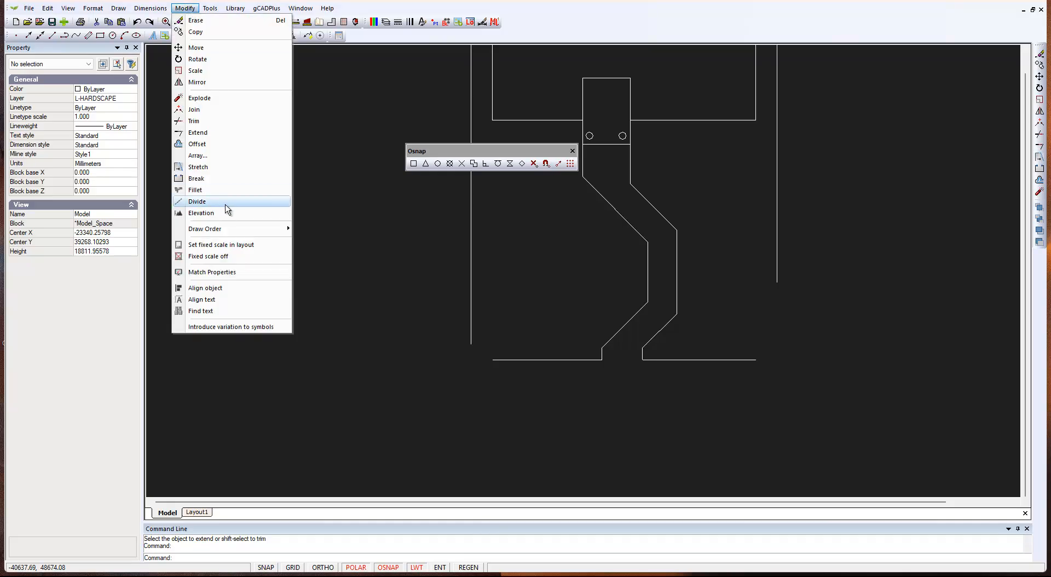
pyautogui.click(211, 189)
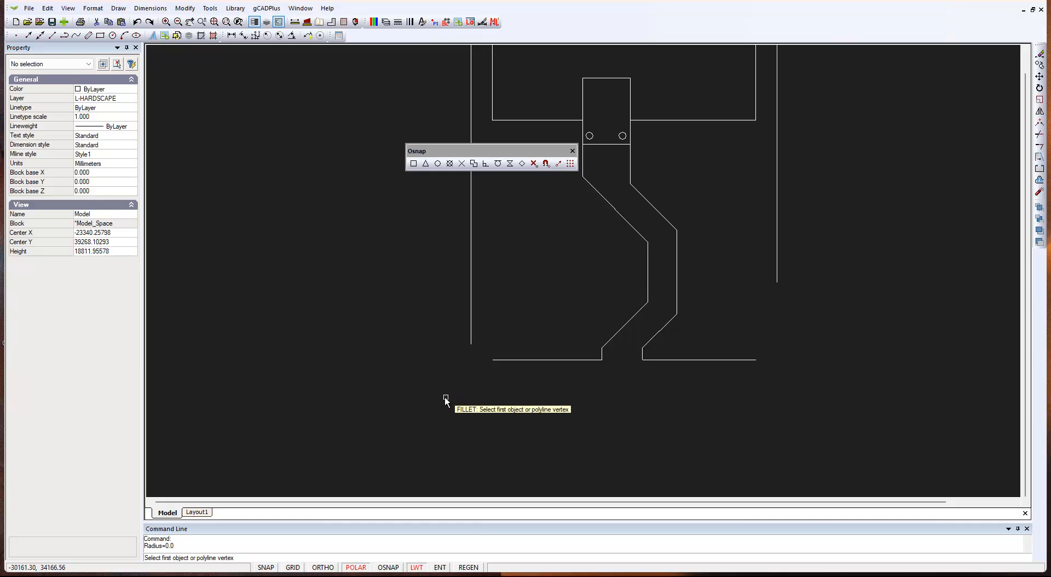
pyautogui.click(471, 332)
pyautogui.click(498, 361)
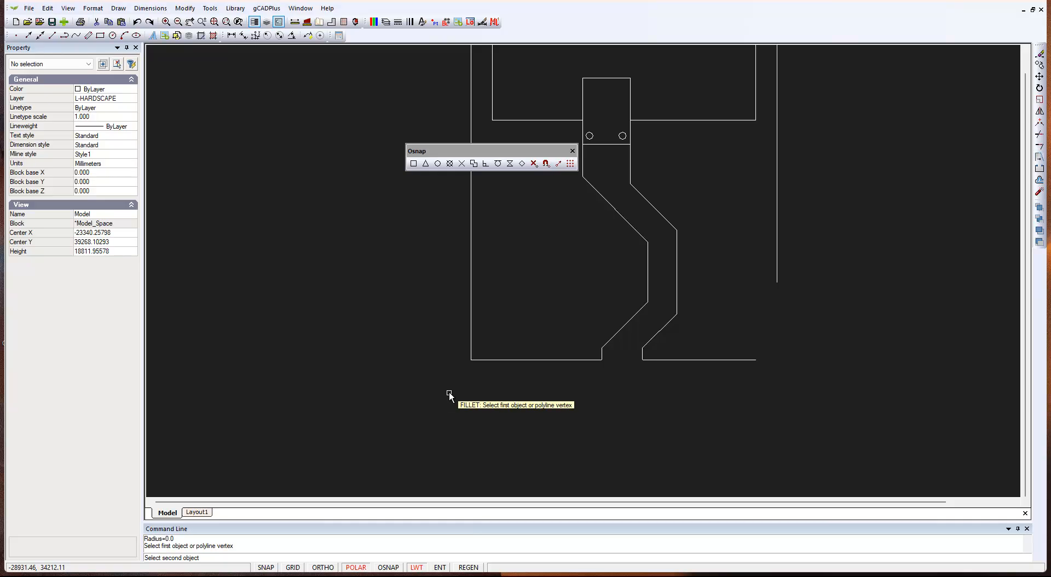
pyautogui.click(749, 360)
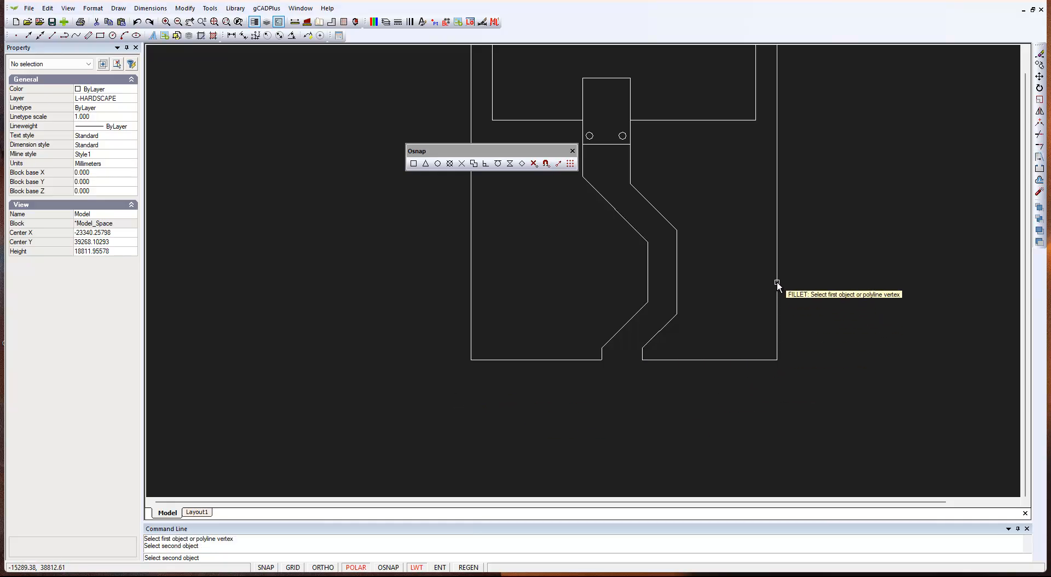
pyautogui.click(809, 352)
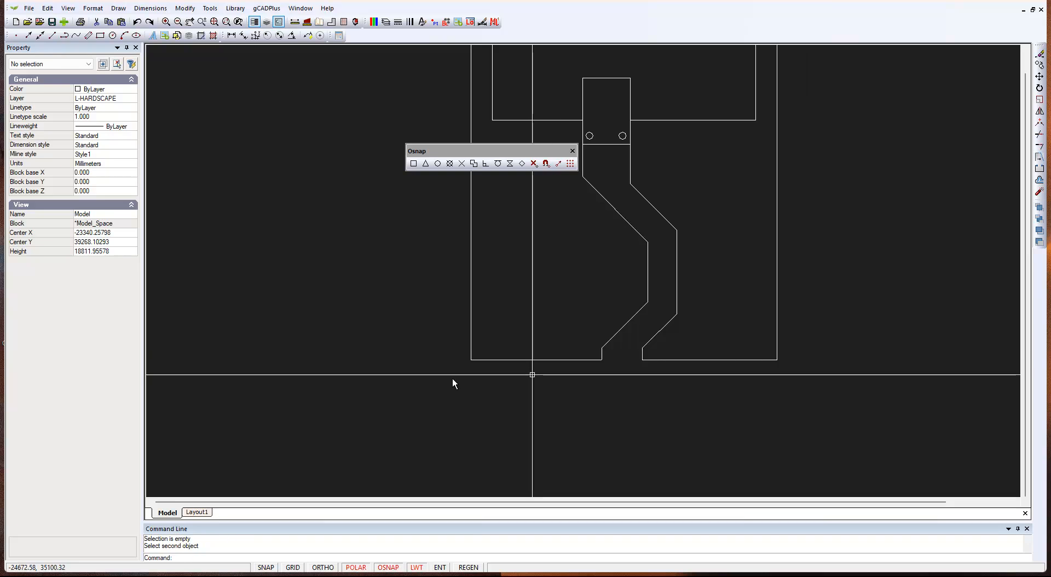
pyautogui.scroll(-2, 308, 319)
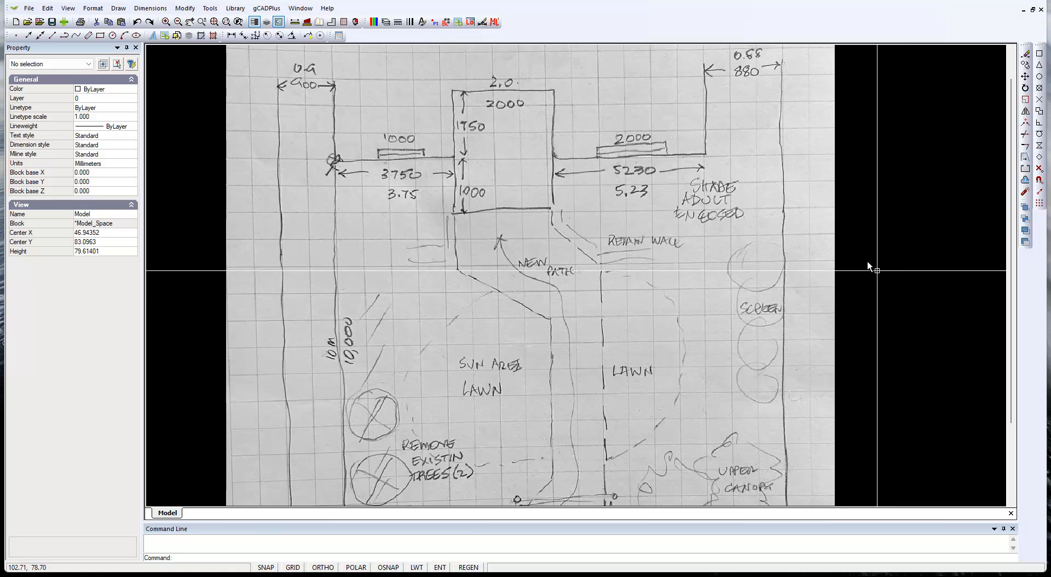
# In ChurchStreet05.lcd, draw an open five-vertex retaining-wall polyline about 8950 mm long, from below the house wall down beside the path's right edge.
pyautogui.click(310, 11)
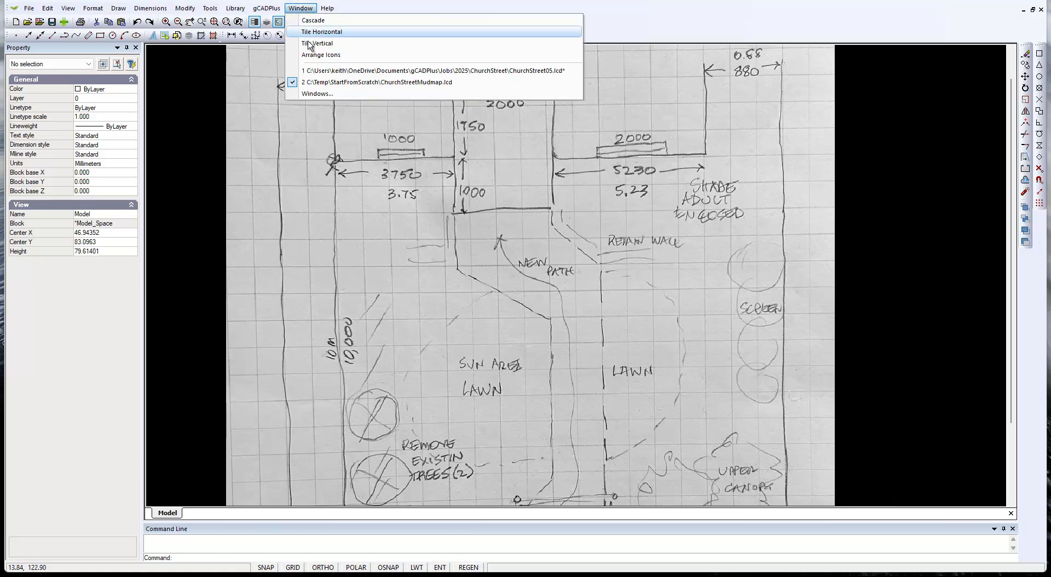
pyautogui.click(355, 70)
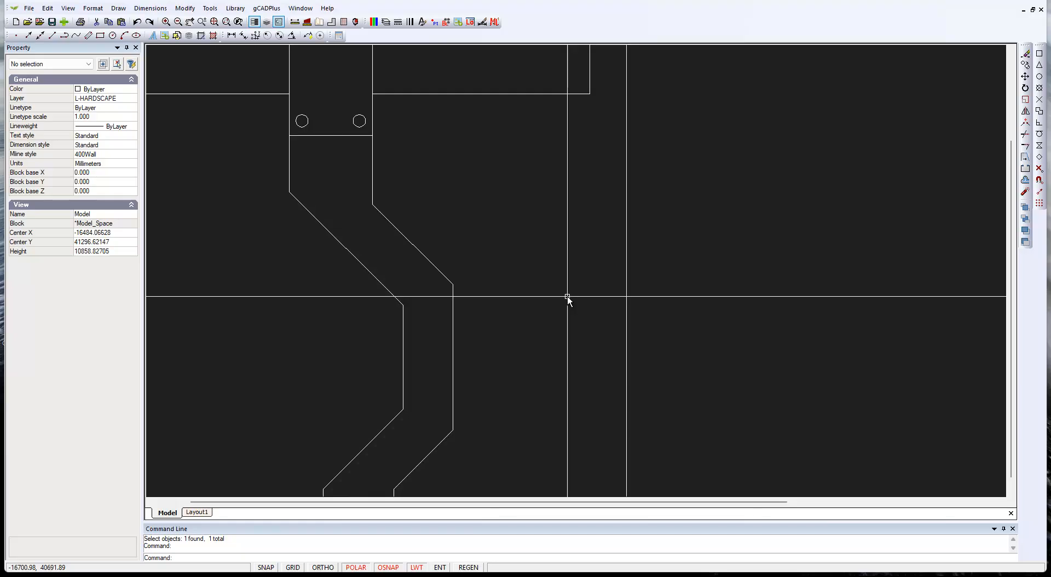
pyautogui.click(119, 8)
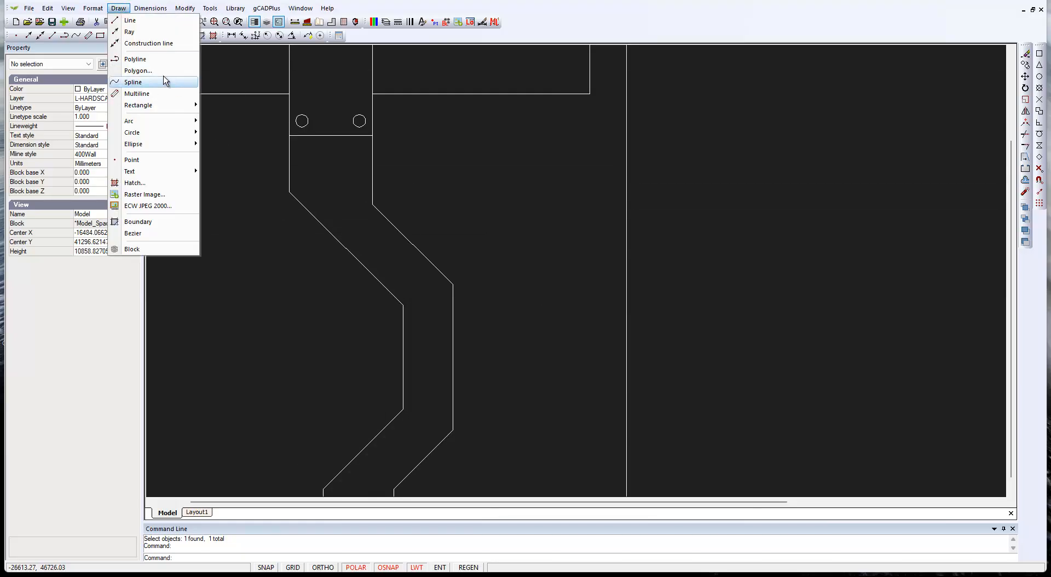
pyautogui.click(156, 59)
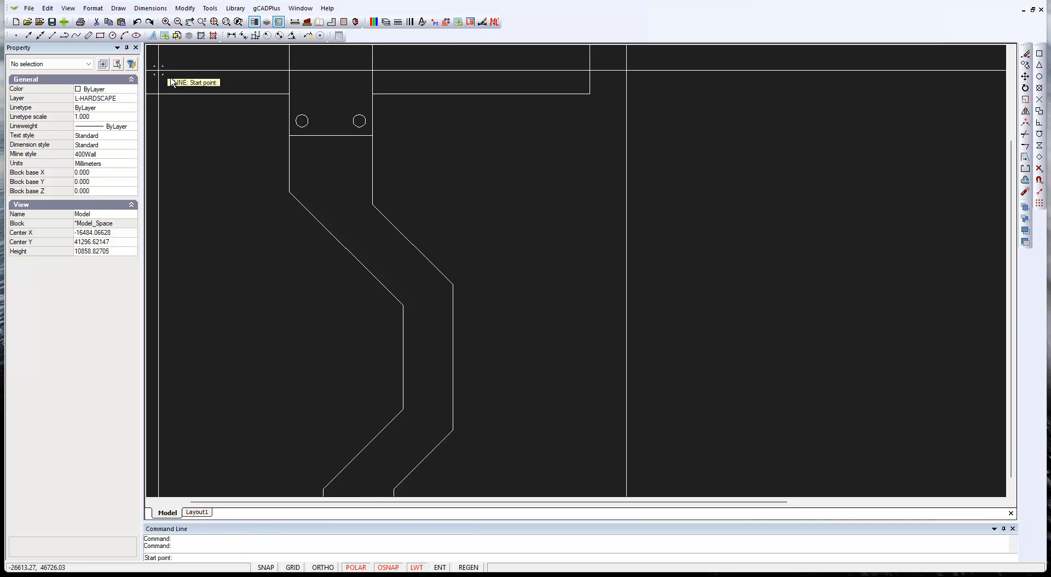
pyautogui.click(547, 114)
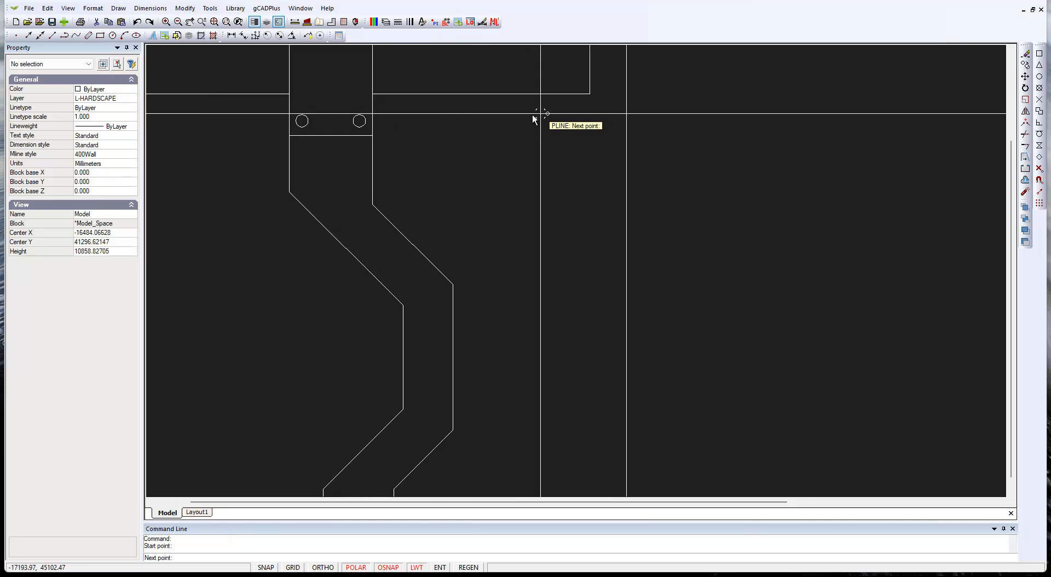
pyautogui.click(400, 114)
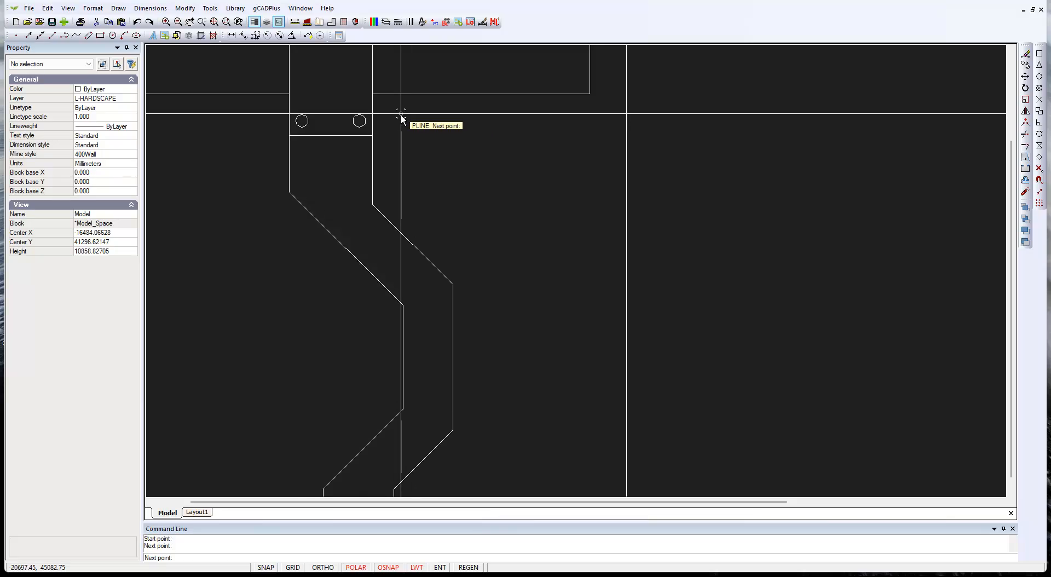
pyautogui.click(400, 205)
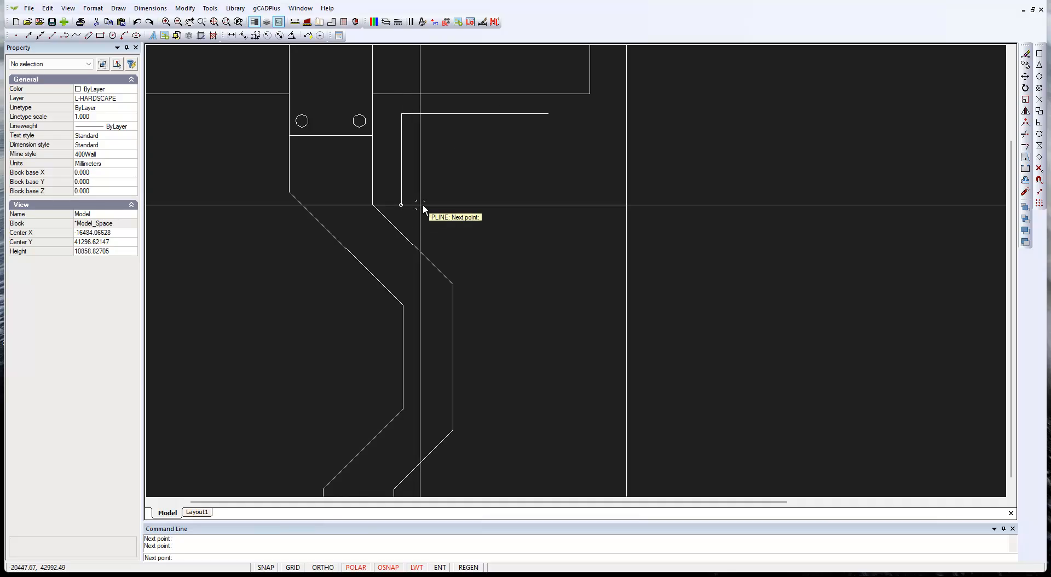
pyautogui.click(470, 274)
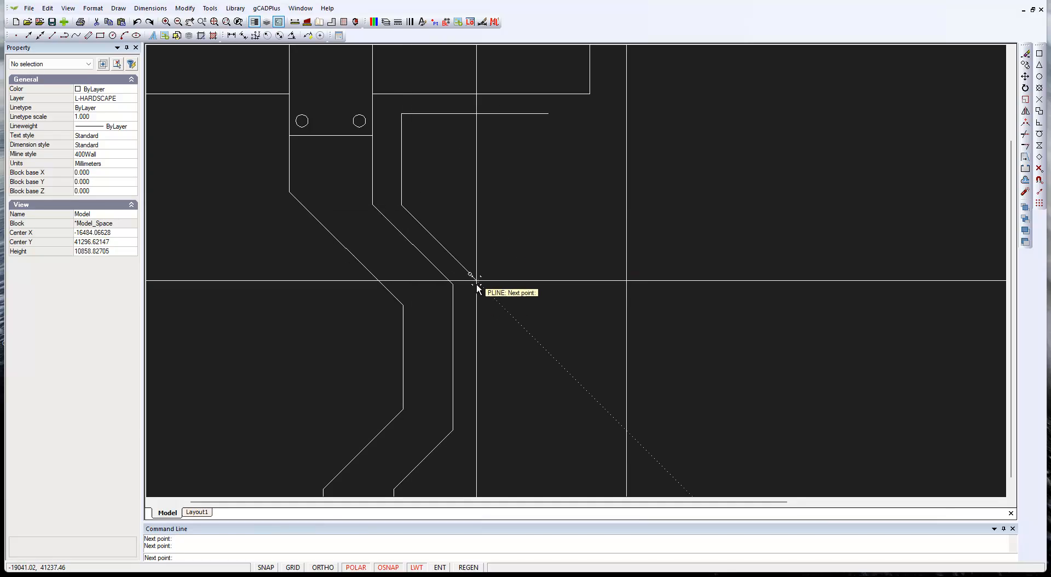
pyautogui.click(470, 311)
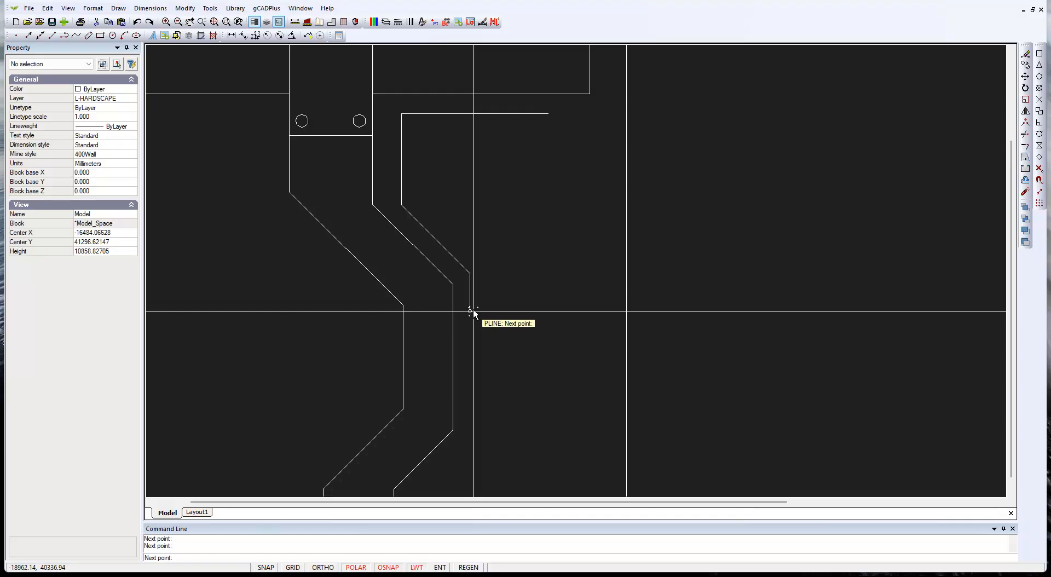
pyautogui.rightClick(517, 300)
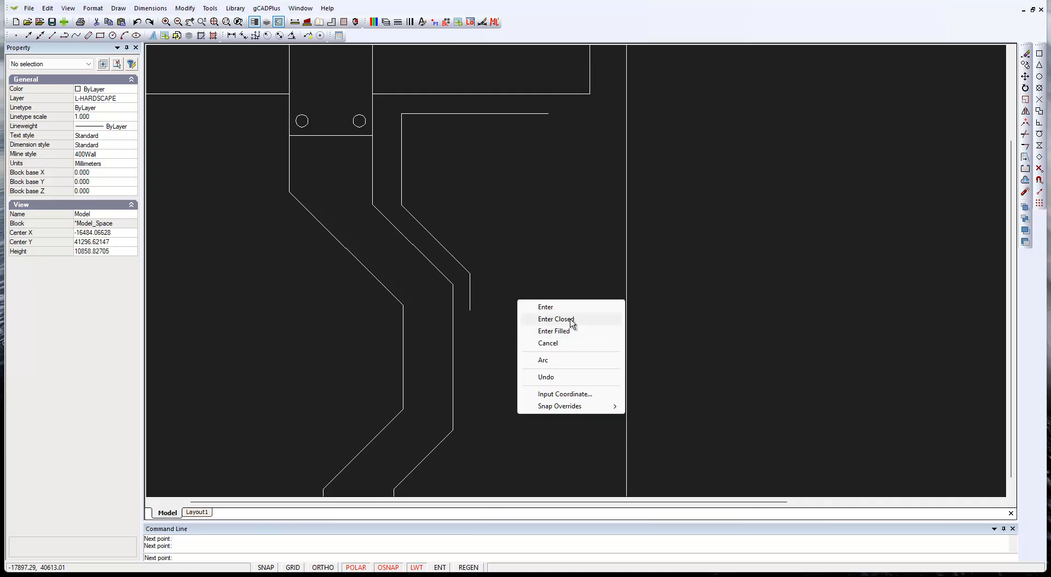
pyautogui.click(547, 308)
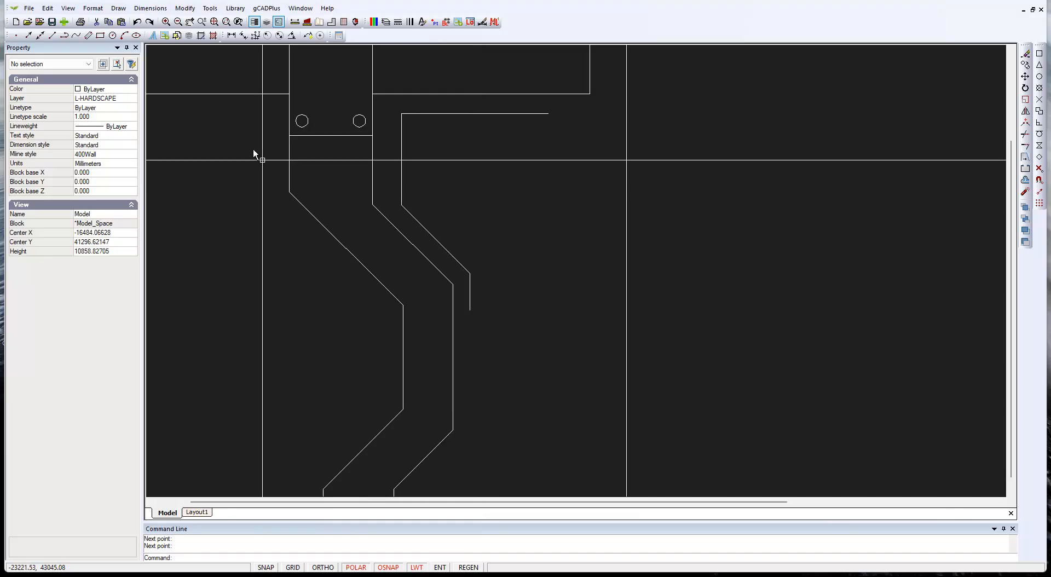
pyautogui.click(185, 8)
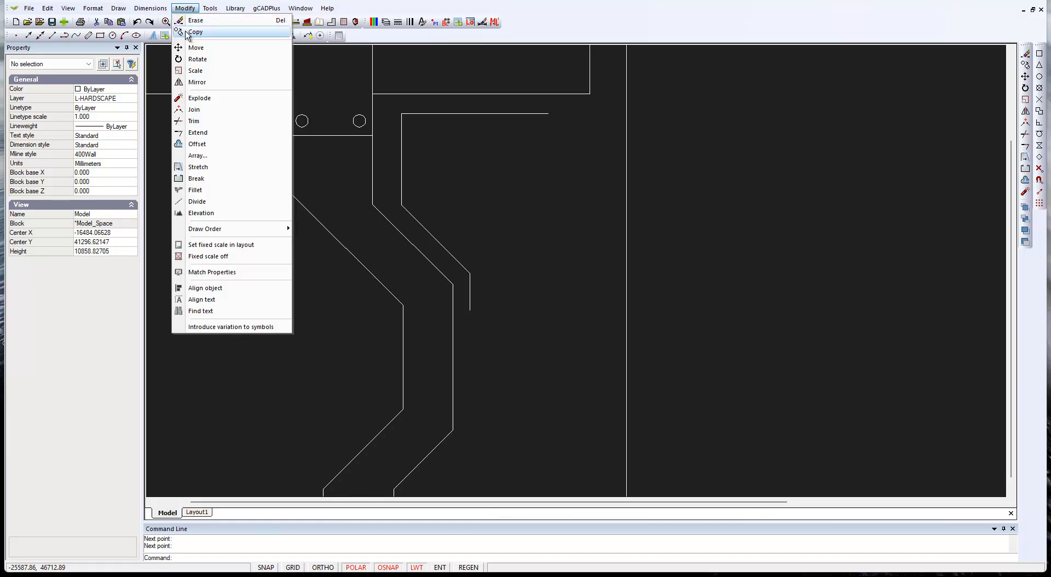
pyautogui.click(216, 145)
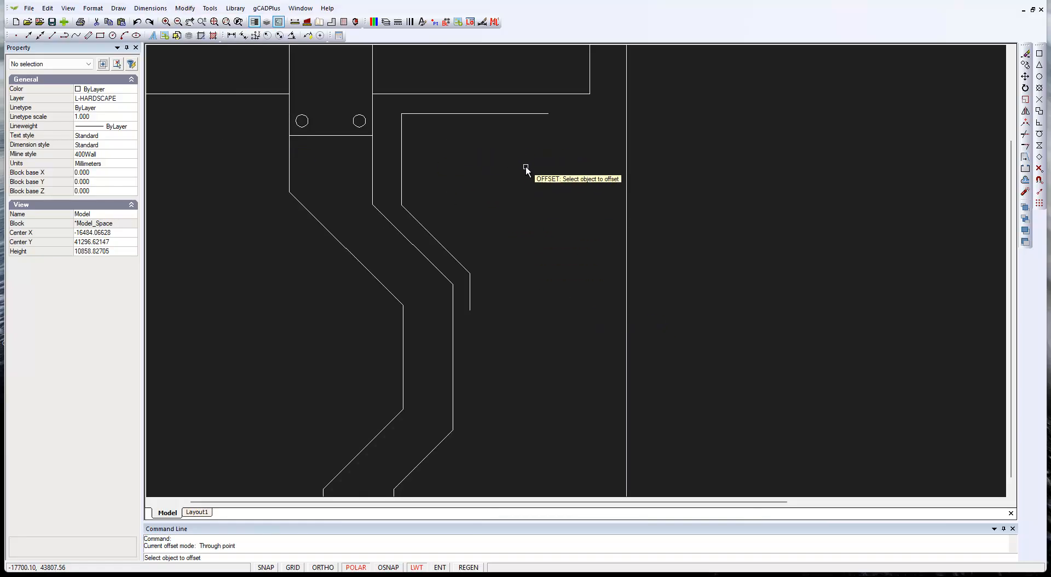
pyautogui.click(502, 113)
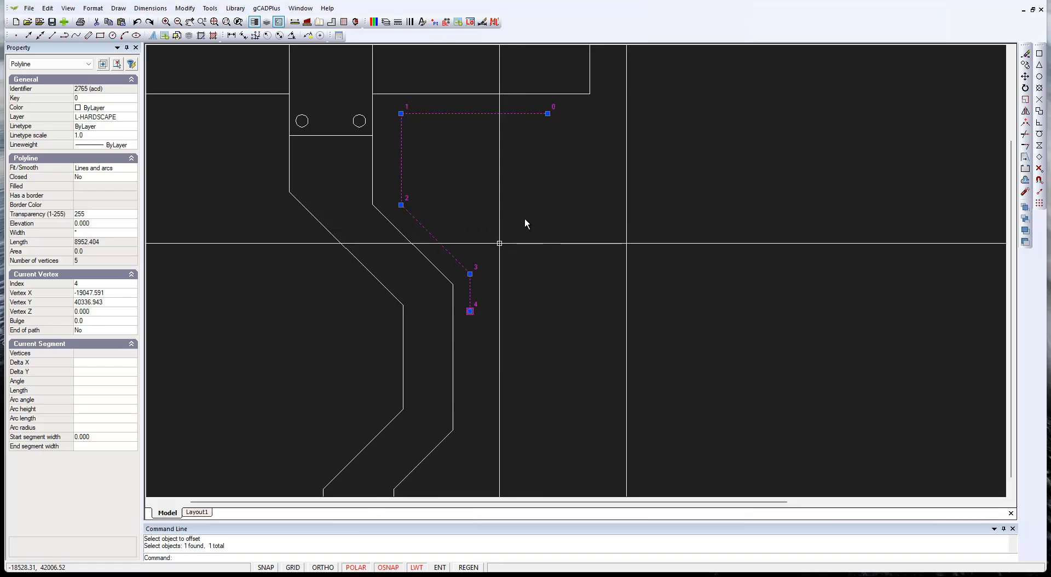
pyautogui.press('Escape')
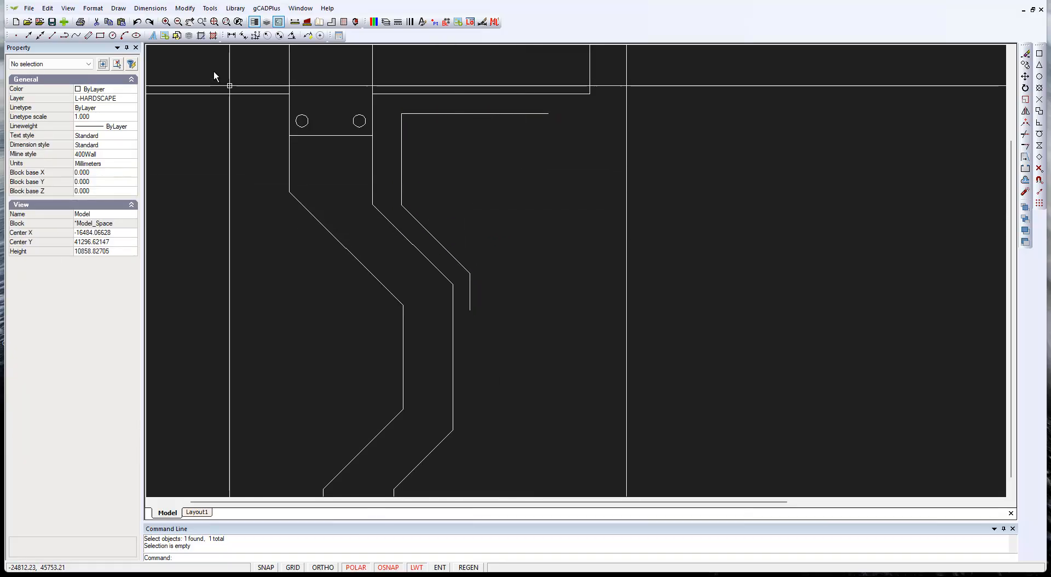
# Offset the new retaining-wall polyline by a distance of 200 to both sides.
pyautogui.click(188, 12)
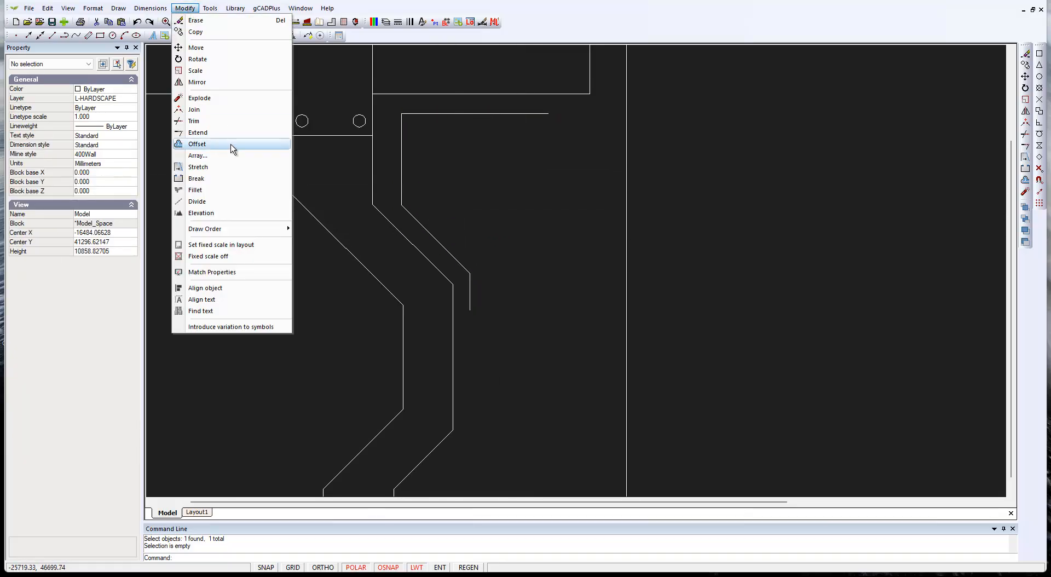
pyautogui.click(213, 145)
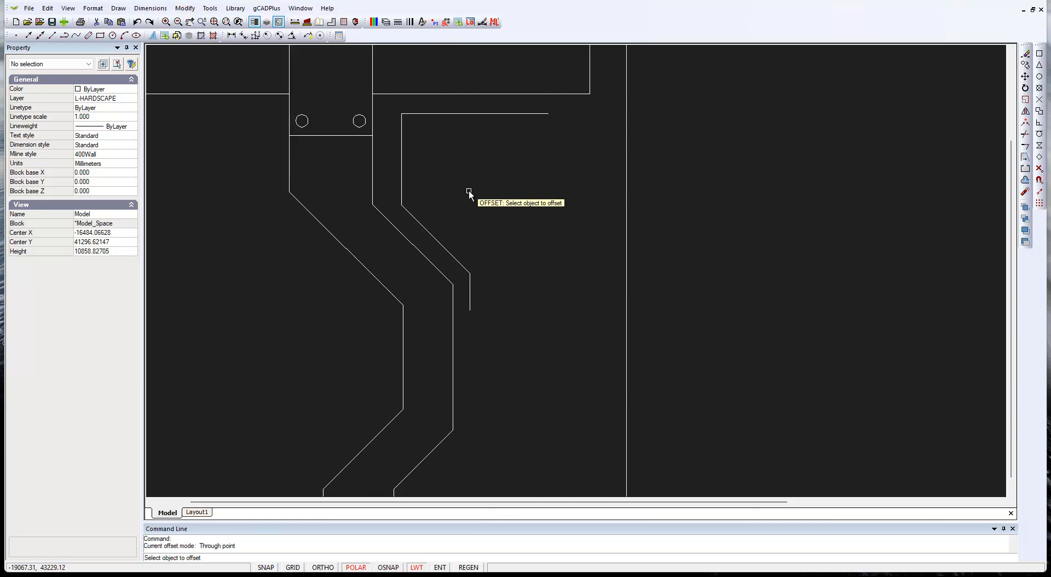
pyautogui.click(459, 260)
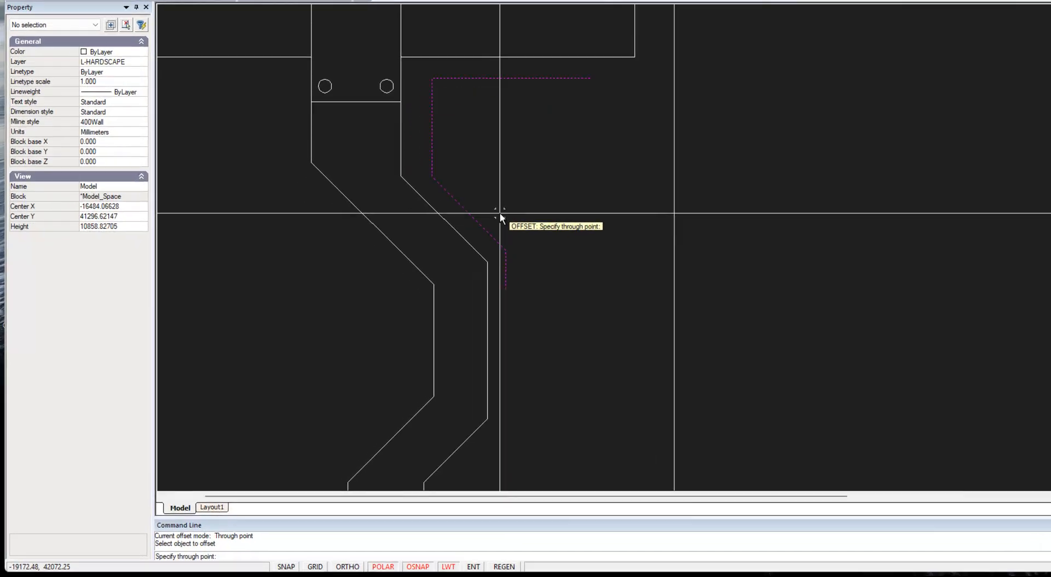
pyautogui.rightClick(527, 143)
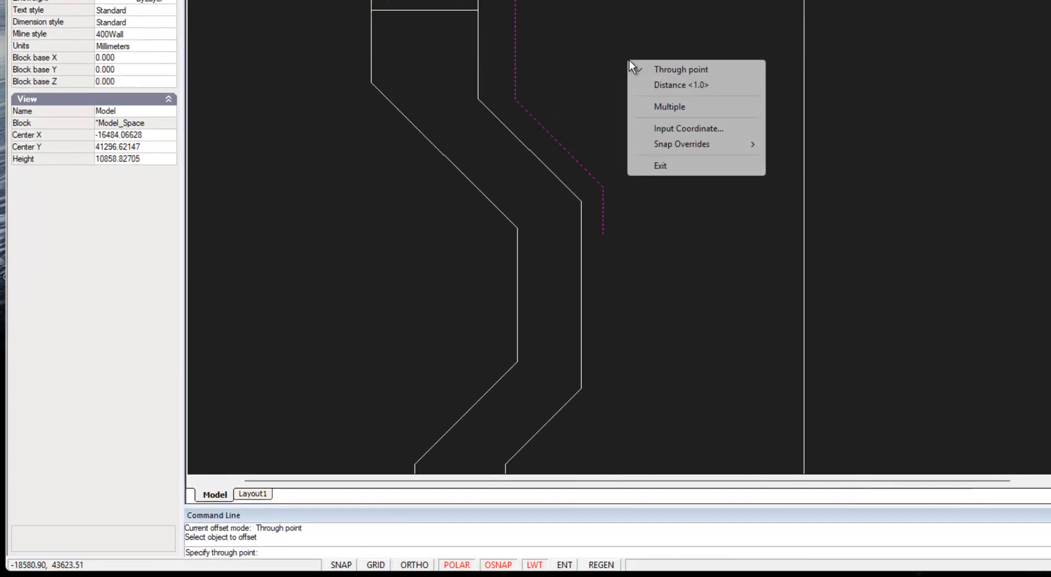
pyautogui.click(679, 85)
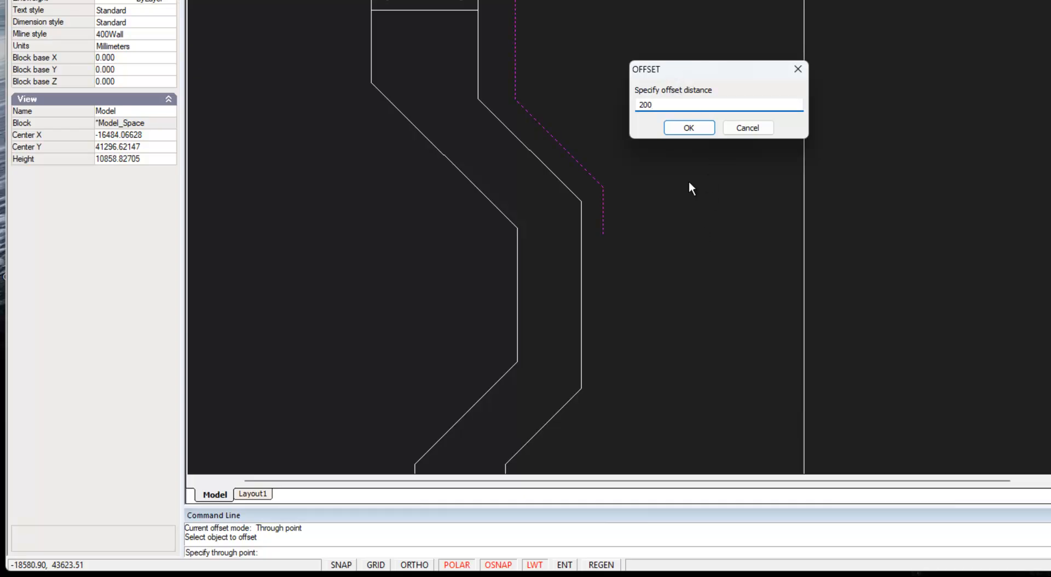
pyautogui.click(692, 129)
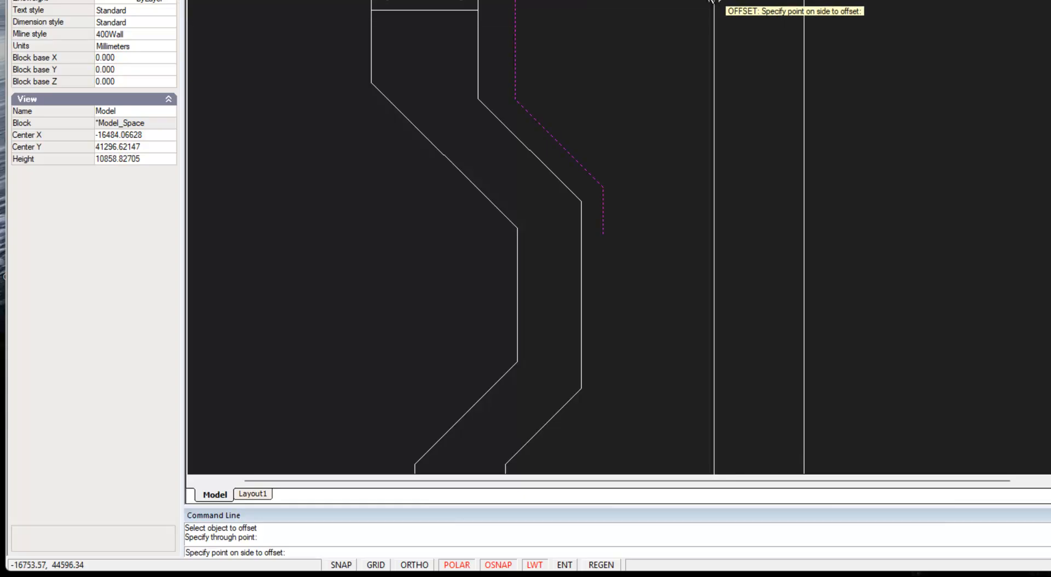
pyautogui.click(664, 1)
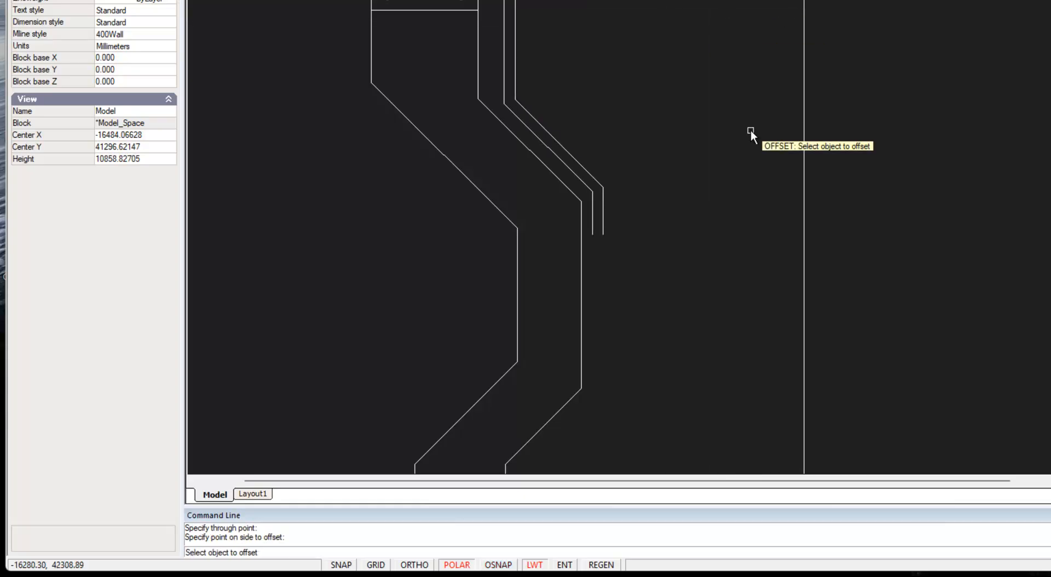
pyautogui.click(518, 49)
pyautogui.click(556, 72)
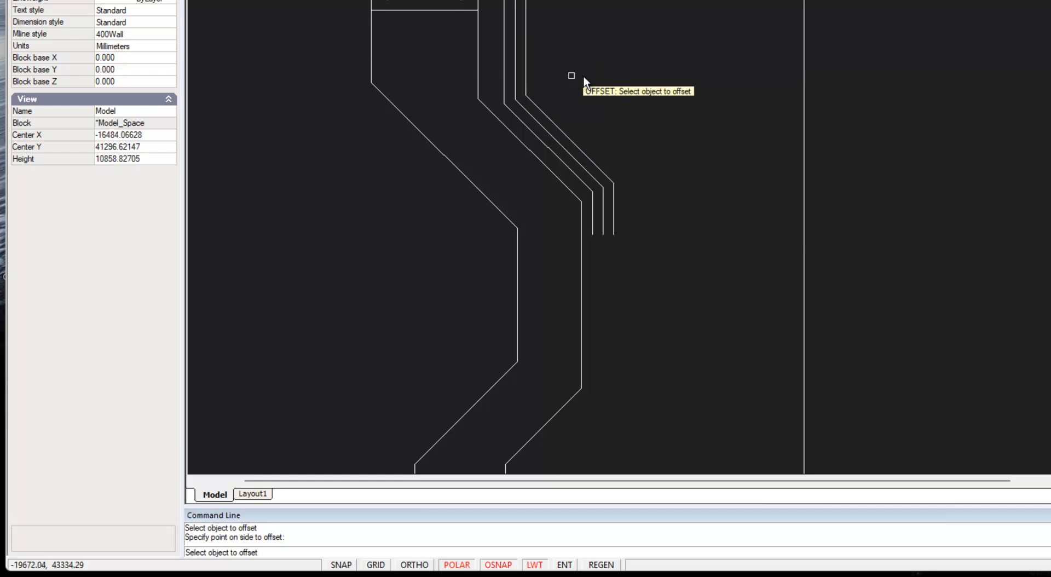
pyautogui.press('Return')
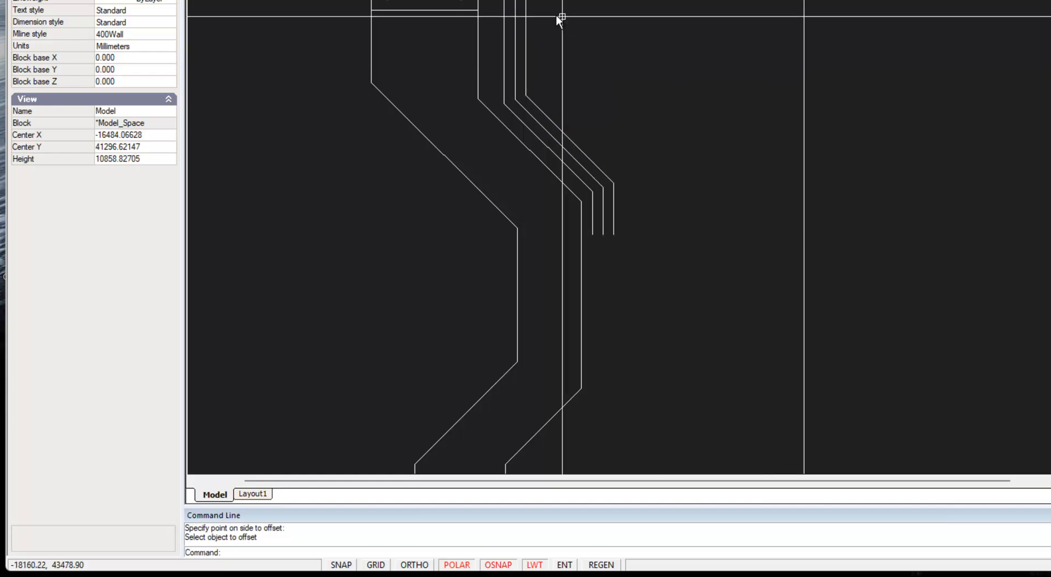
# Delete the original middle polyline from between its two offset copies.
pyautogui.click(515, 60)
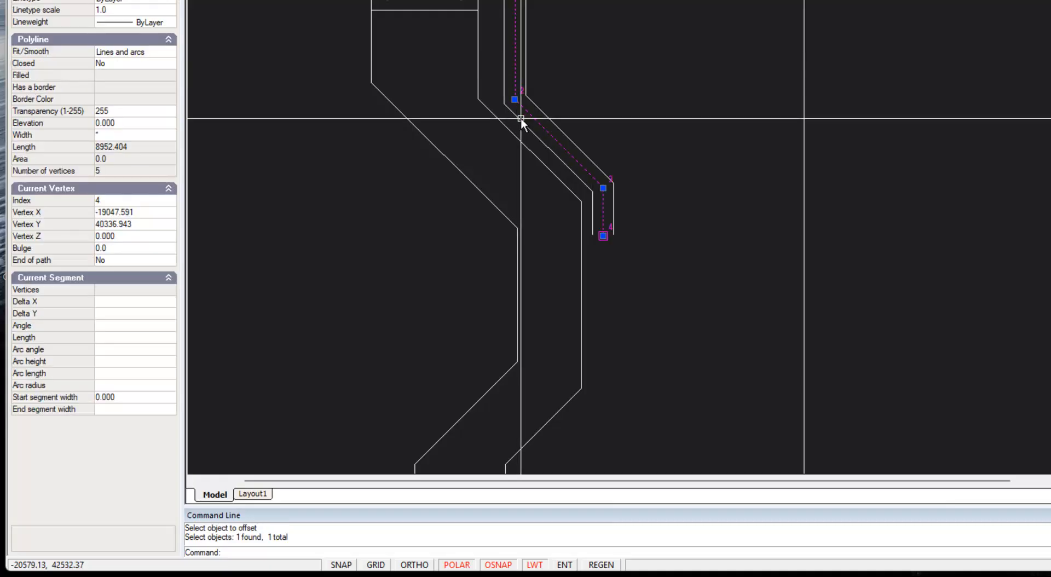
pyautogui.press('Escape')
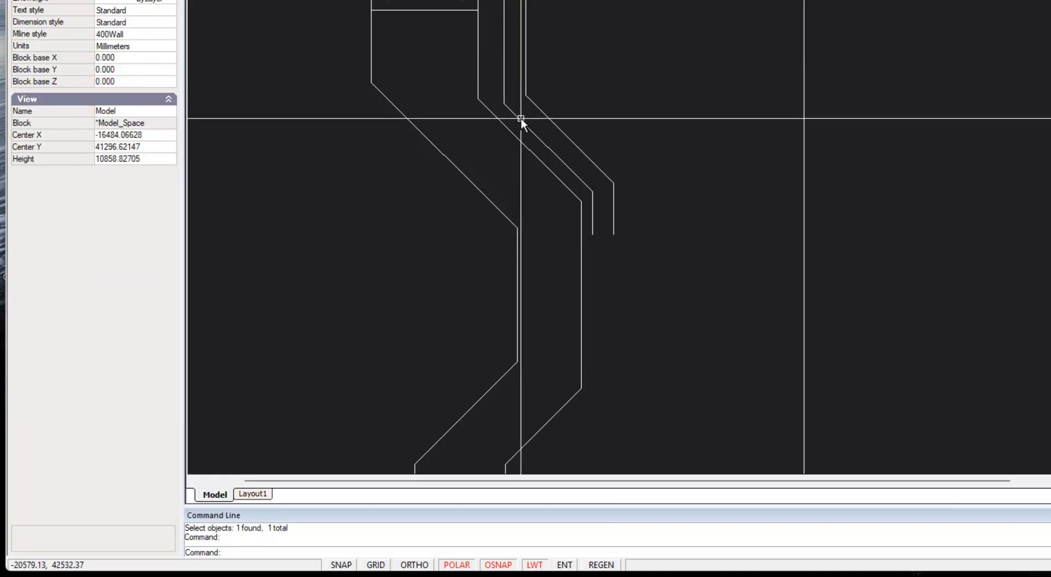
pyautogui.click(526, 72)
pyautogui.click(505, 67)
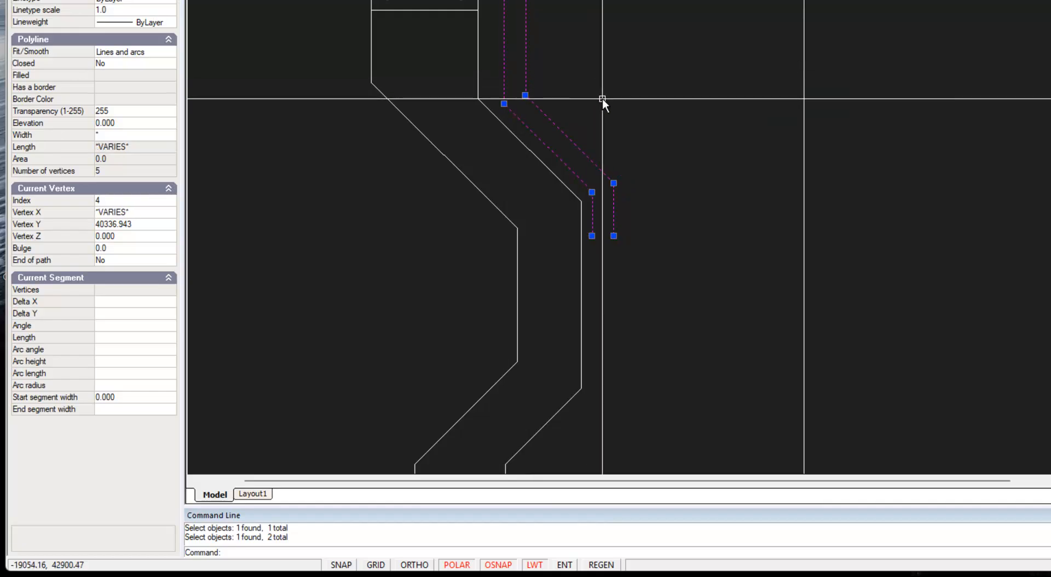
pyautogui.press('Escape')
# Measure the distance between the two retaining-wall polylines near their lower ends.
pyautogui.scroll(2, 560, 170)
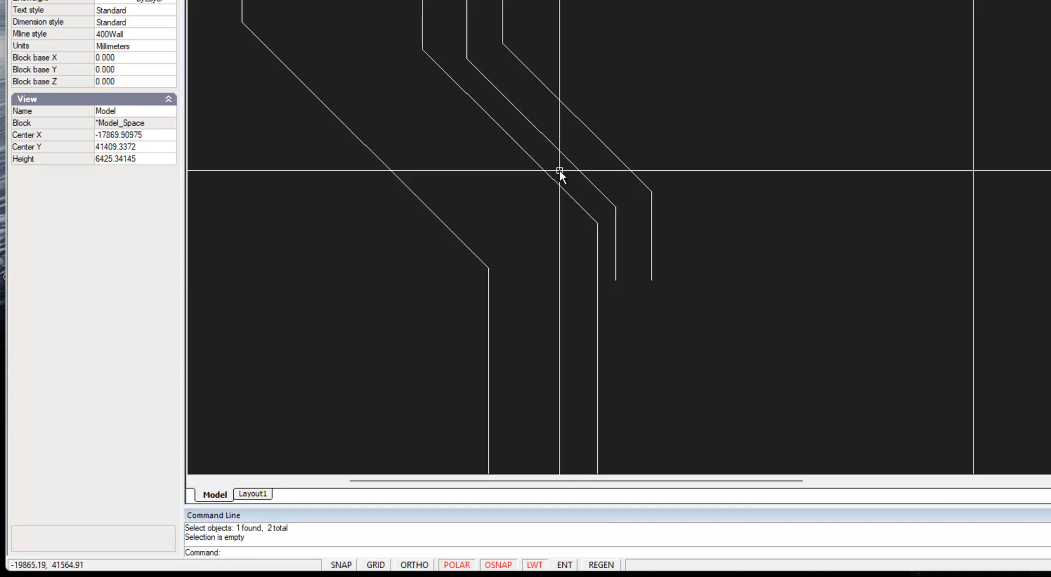
pyautogui.click(306, 1)
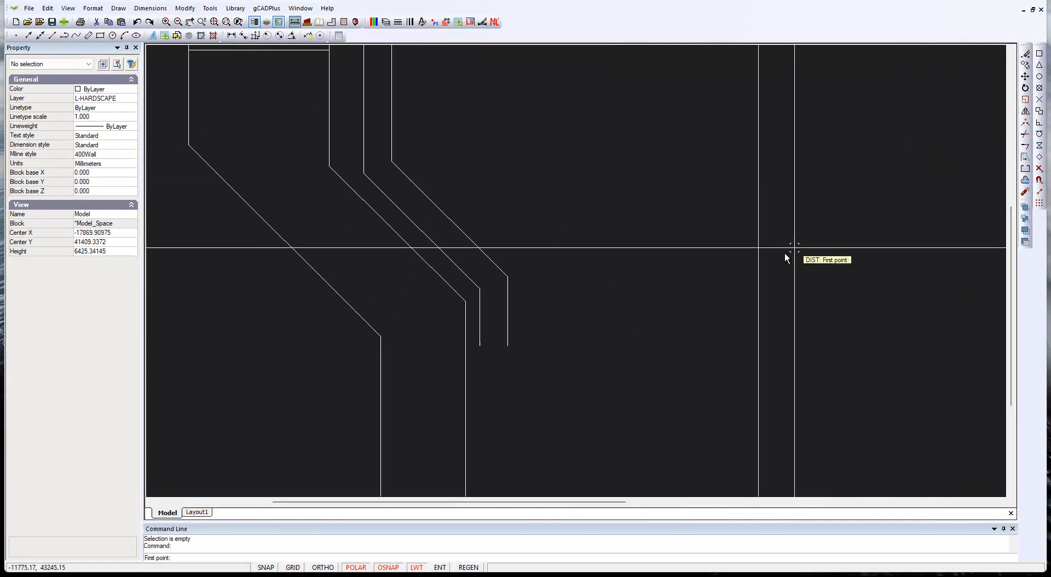
pyautogui.click(479, 329)
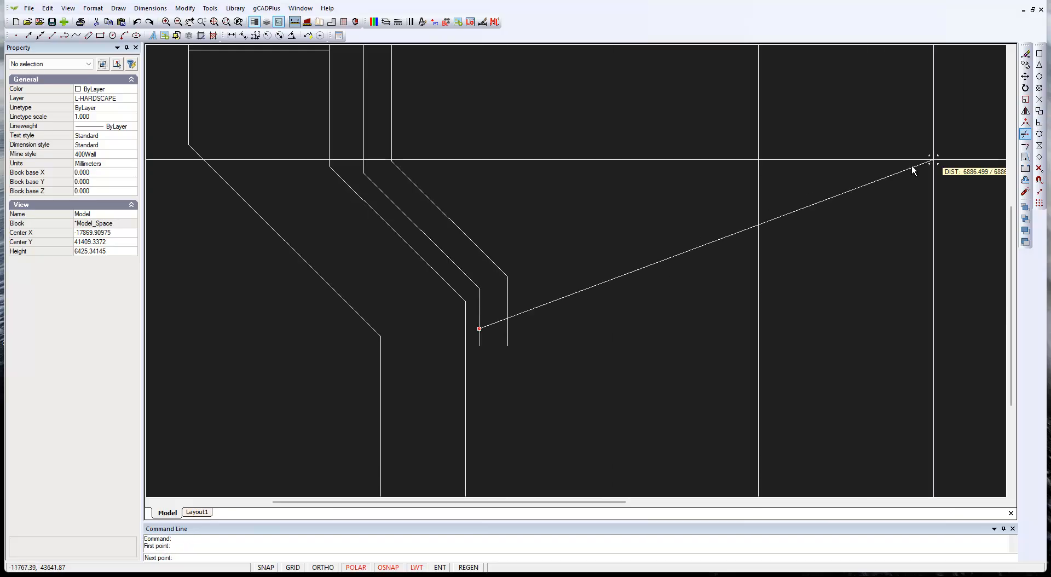
pyautogui.click(507, 329)
# Enable Endpoint as the only object snap mode for closing the retaining wall's open ends.
pyautogui.scroll(-1, 550, 313)
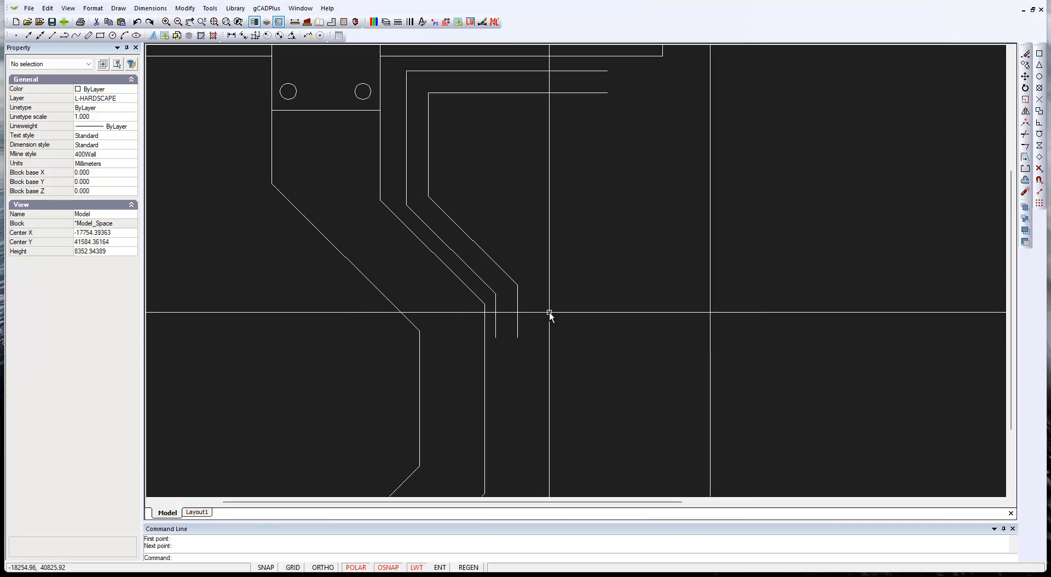
pyautogui.rightClick(579, 214)
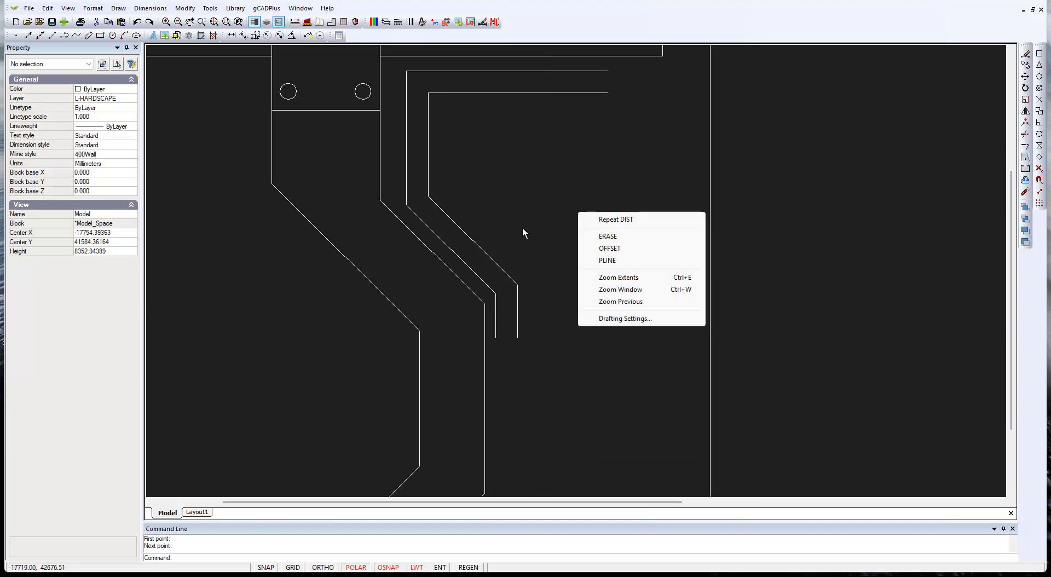
pyautogui.click(605, 261)
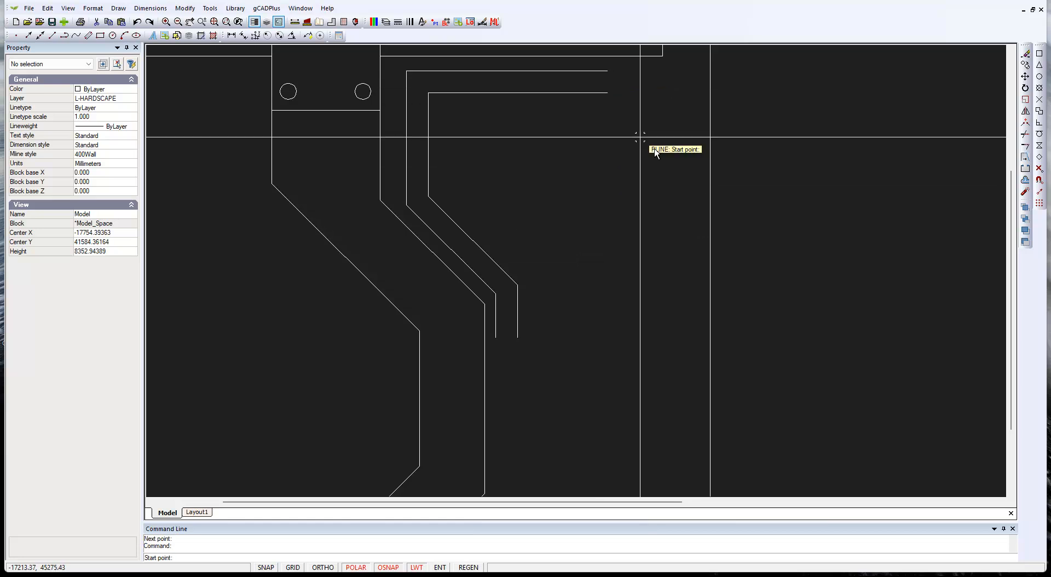
pyautogui.click(1040, 180)
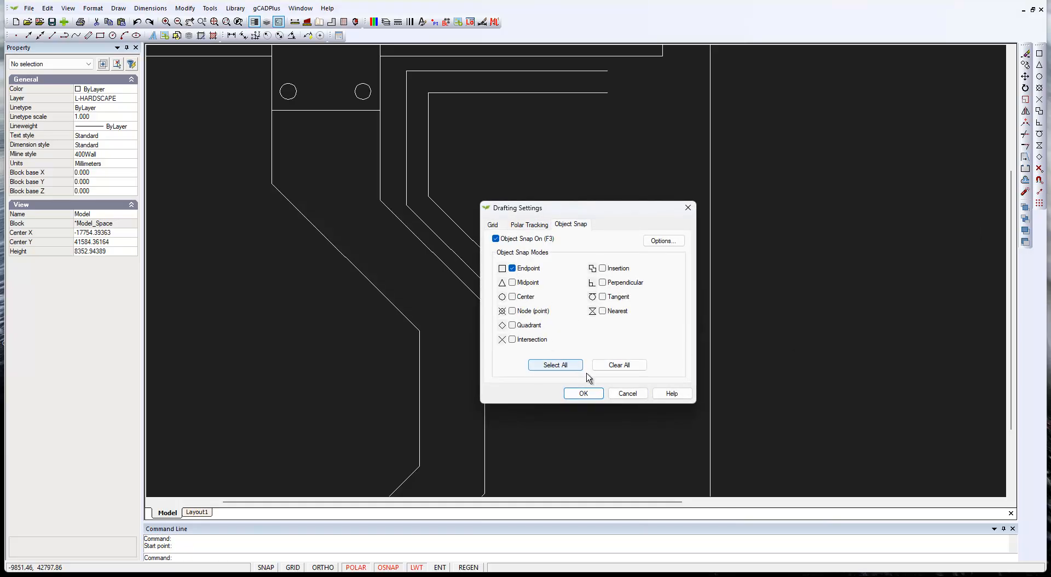
pyautogui.click(584, 394)
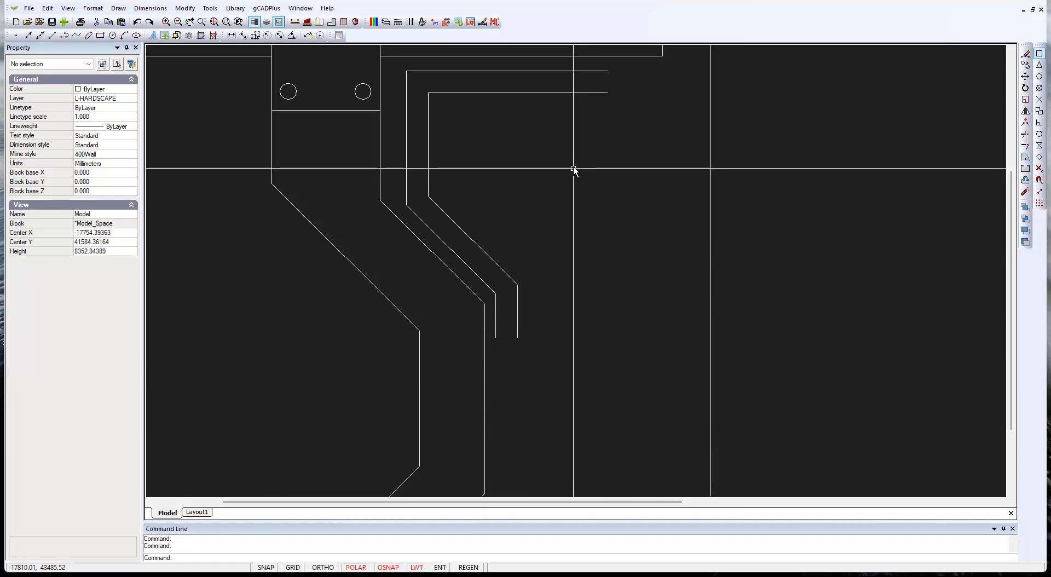
# Close the retaining wall's upper open end with a line between the endpoints of its two parallel polylines.
pyautogui.click(118, 9)
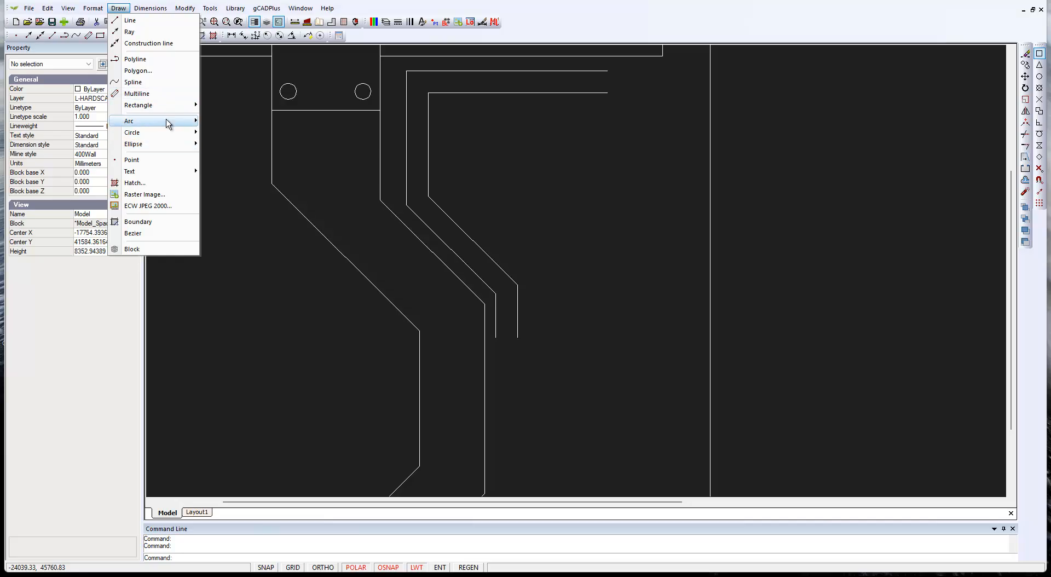
pyautogui.moveTo(169, 124)
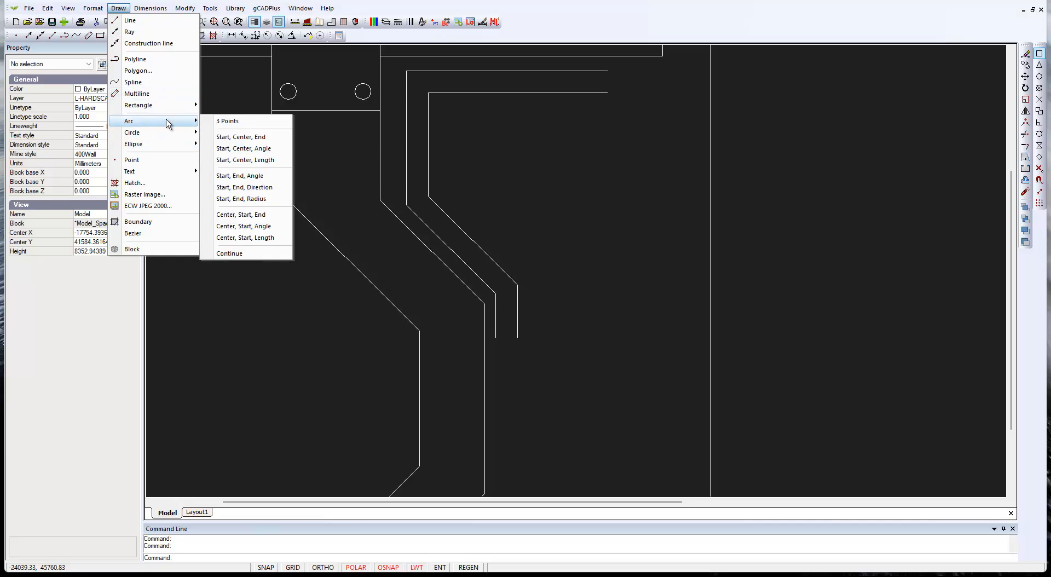
pyautogui.click(158, 21)
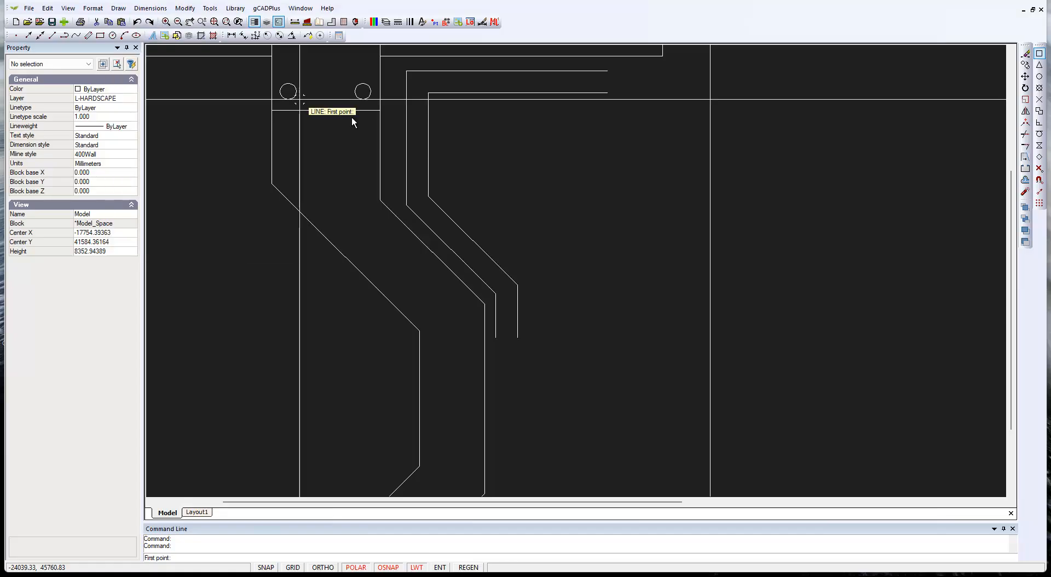
pyautogui.click(607, 71)
pyautogui.click(607, 92)
pyautogui.click(428, 93)
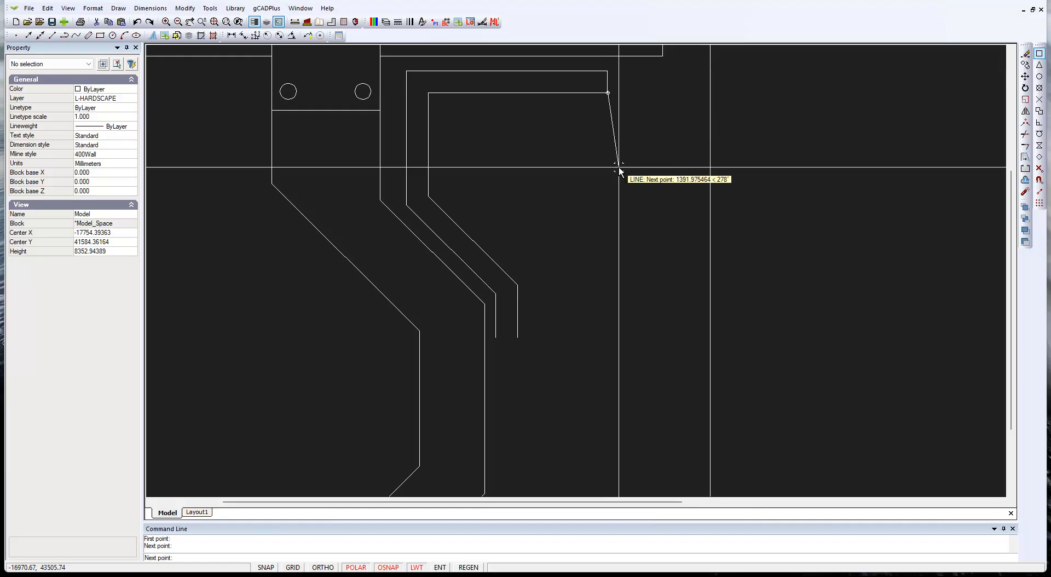
pyautogui.rightClick(619, 168)
pyautogui.click(644, 175)
# Draw a line between the lower endpoints of the two retaining-wall polylines to close that end.
pyautogui.rightClick(605, 320)
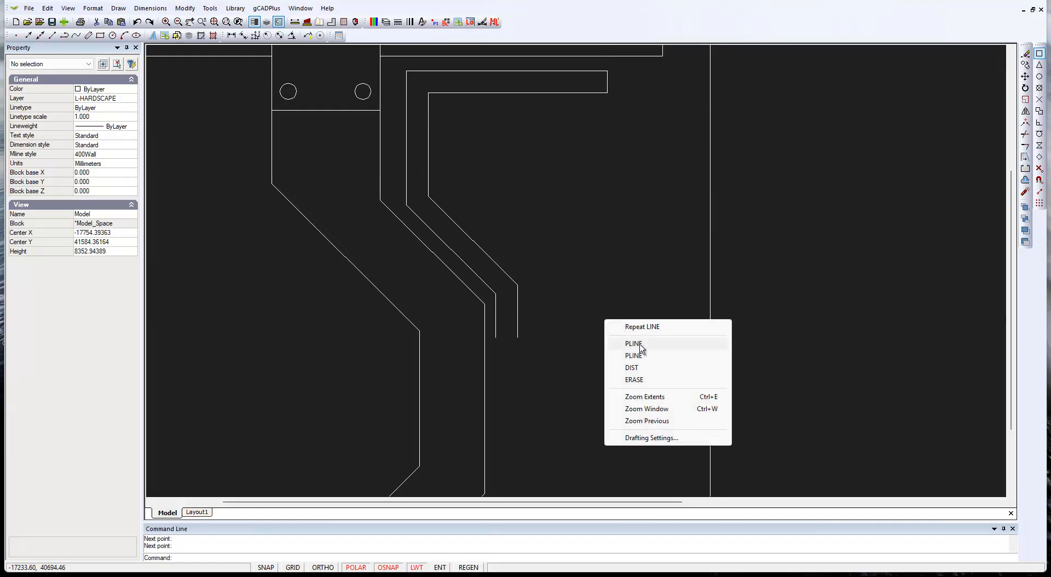
pyautogui.click(647, 329)
pyautogui.click(517, 339)
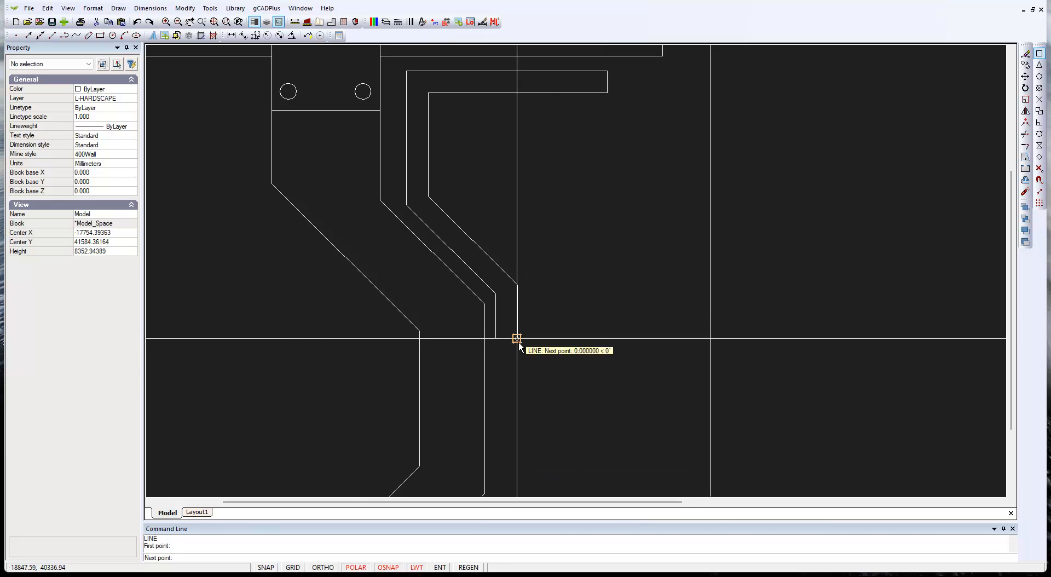
pyautogui.click(496, 339)
pyautogui.rightClick(570, 321)
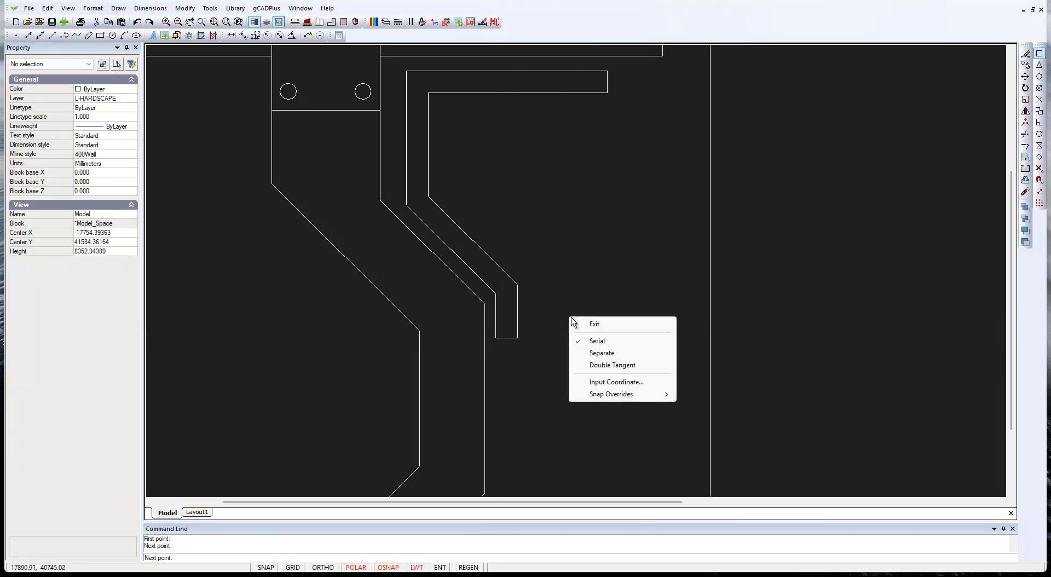
pyautogui.click(594, 325)
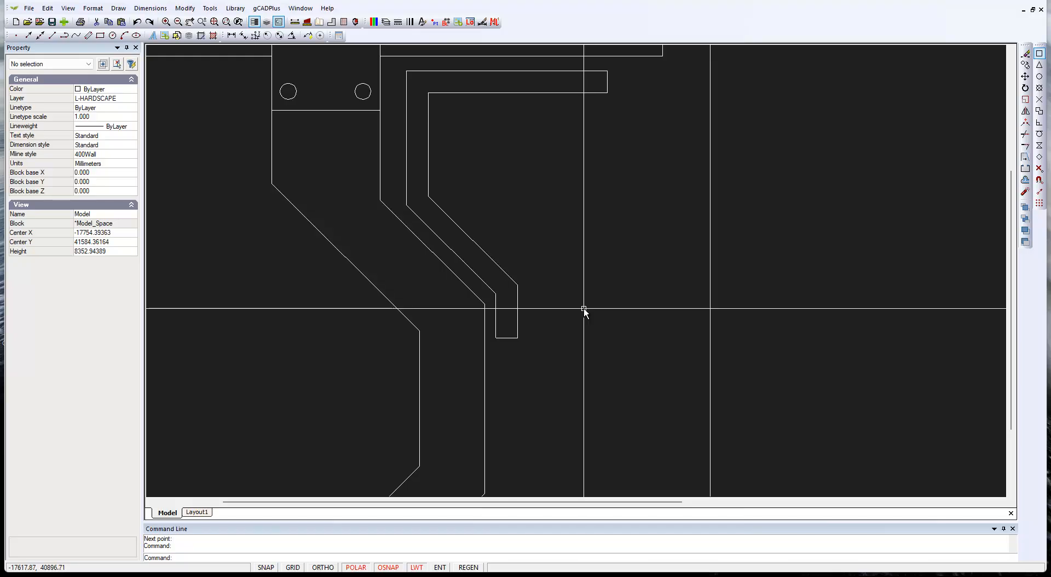
# Join the two retaining-wall polylines and both end lines into one closed polyline, and check it by selecting it.
pyautogui.scroll(-1, 576, 310)
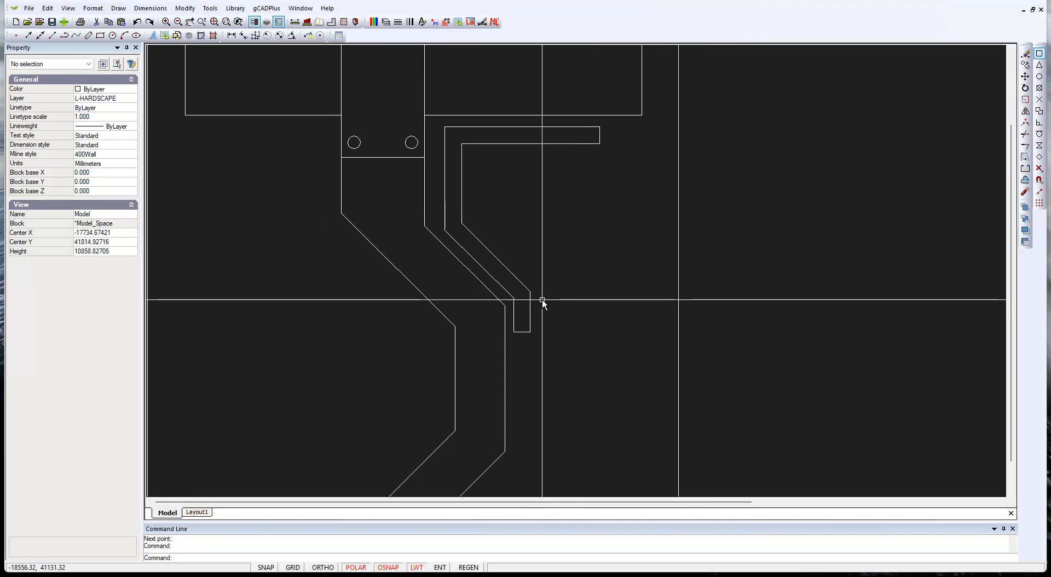
pyautogui.moveTo(542, 298); pyautogui.dragTo(581, 362)
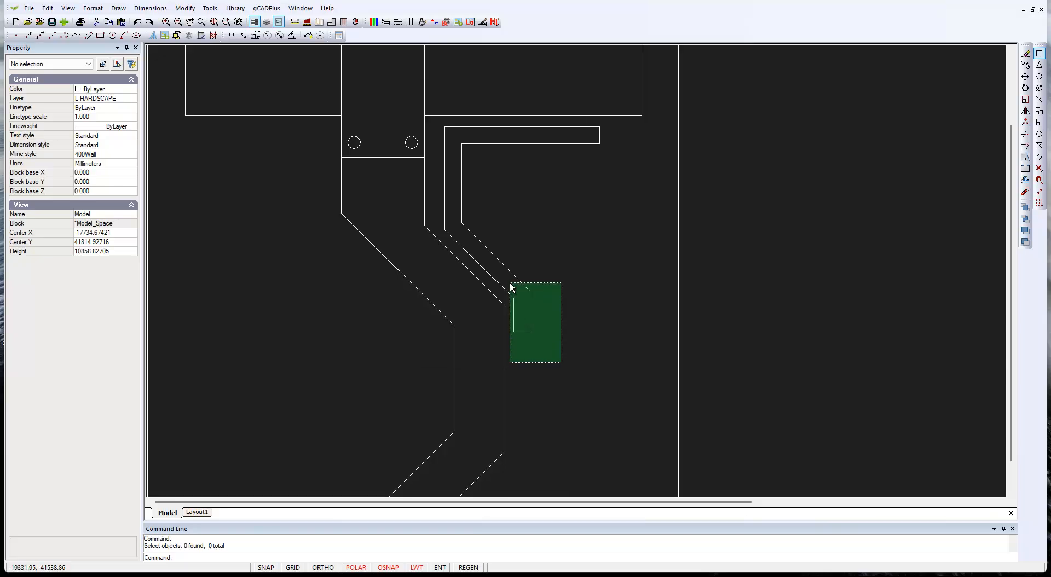
pyautogui.moveTo(512, 287); pyautogui.dragTo(511, 287)
pyautogui.moveTo(625, 162); pyautogui.dragTo(588, 133)
pyautogui.rightClick(558, 145)
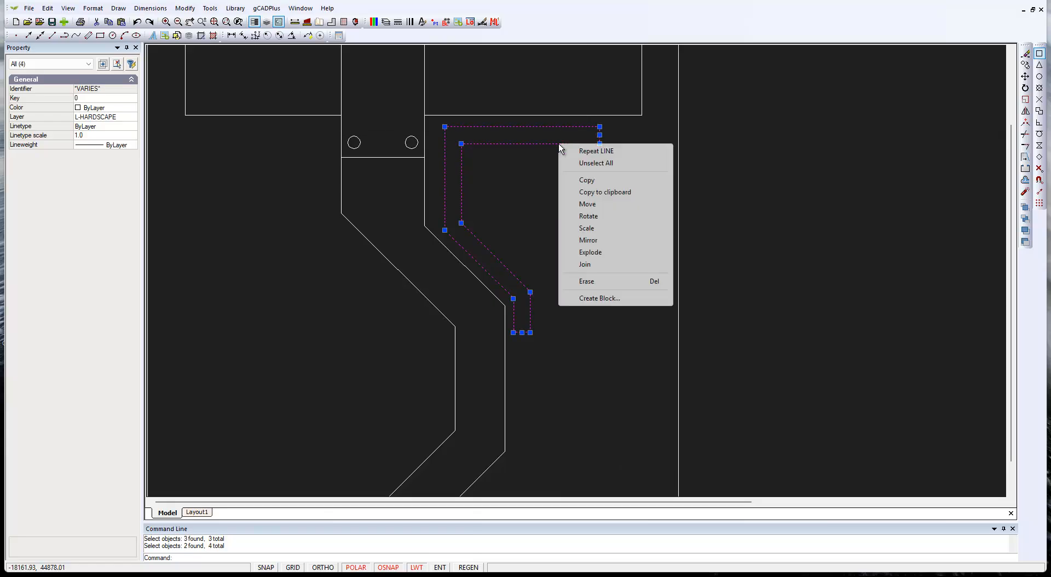
pyautogui.click(596, 266)
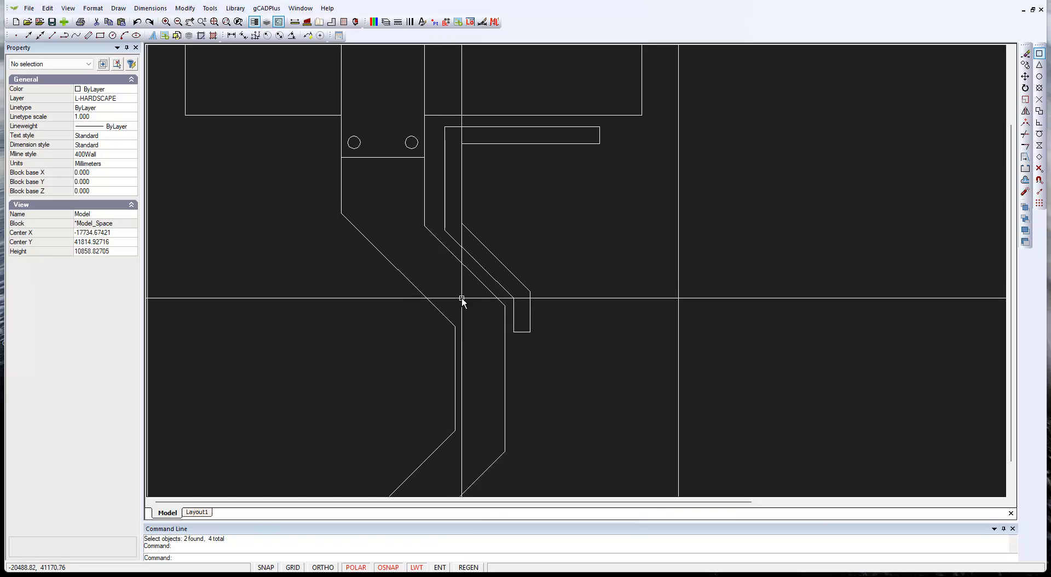
pyautogui.scroll(-1, 536, 226)
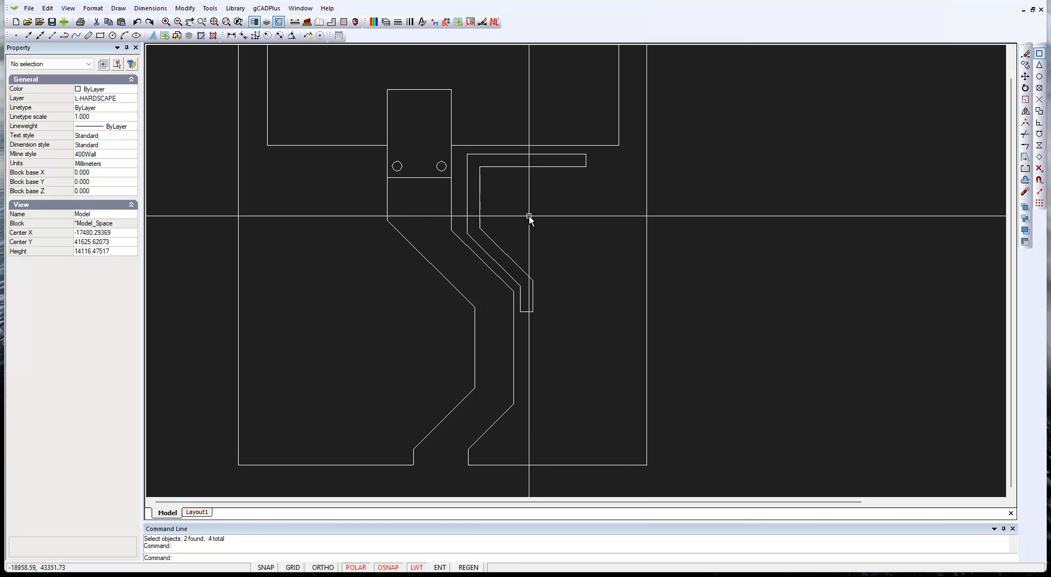
pyautogui.click(479, 201)
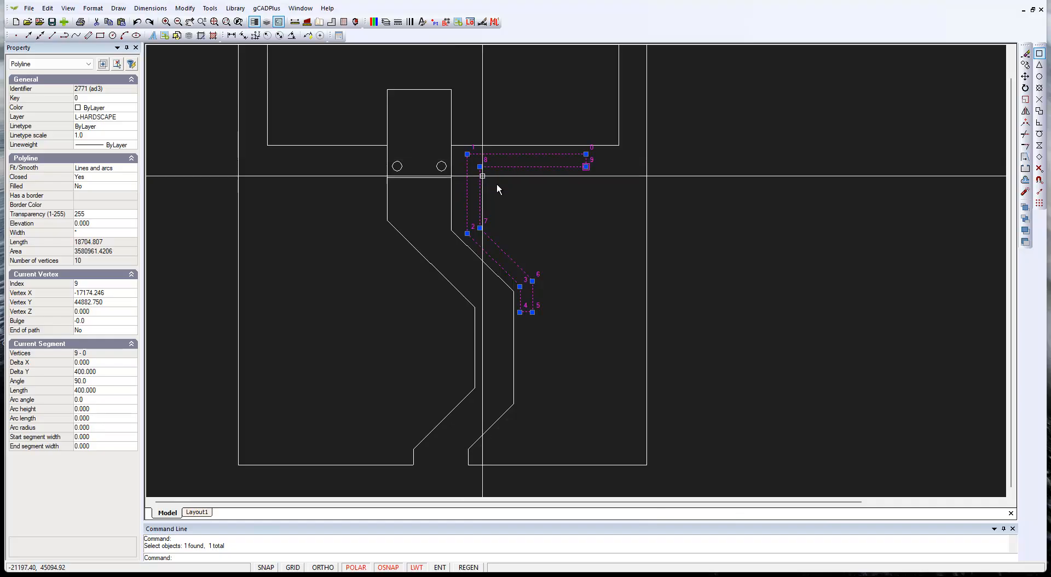
pyautogui.press('Escape')
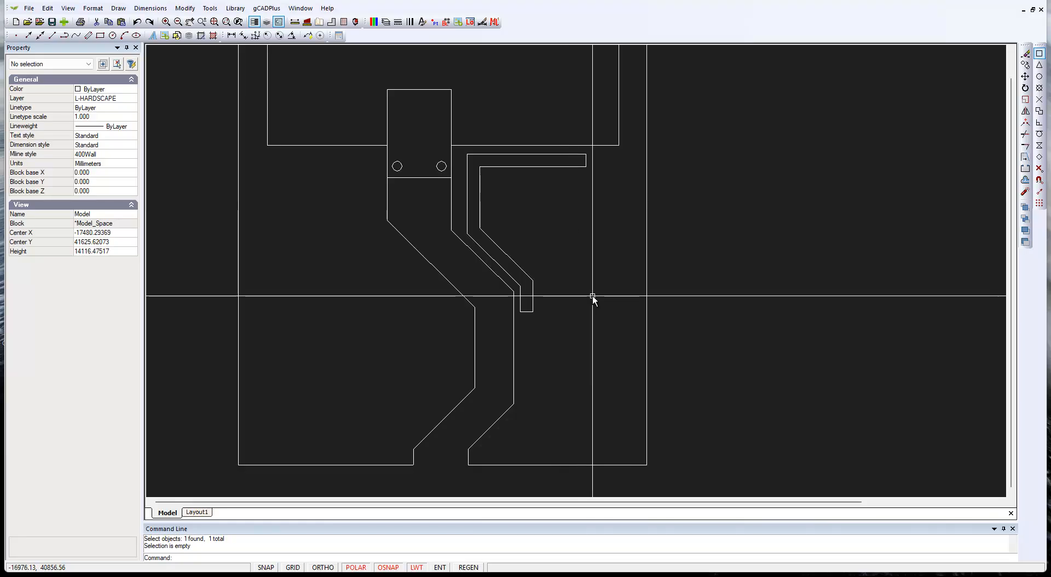
# Move the retaining wall 400 mm right and 400 mm down, from its outer upper corner to its inner upper corner.
pyautogui.click(572, 331)
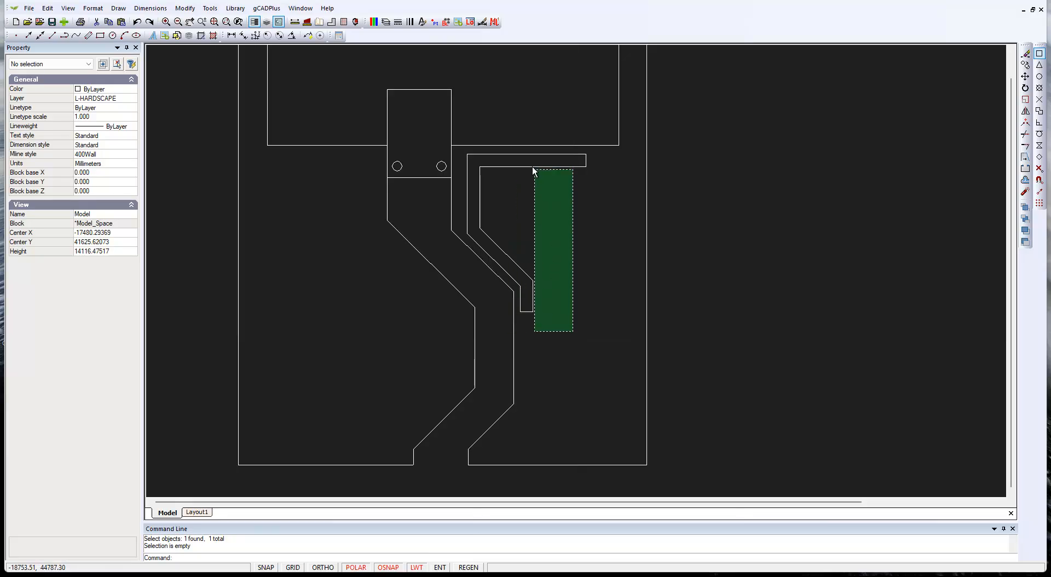
pyautogui.click(523, 162)
pyautogui.rightClick(527, 208)
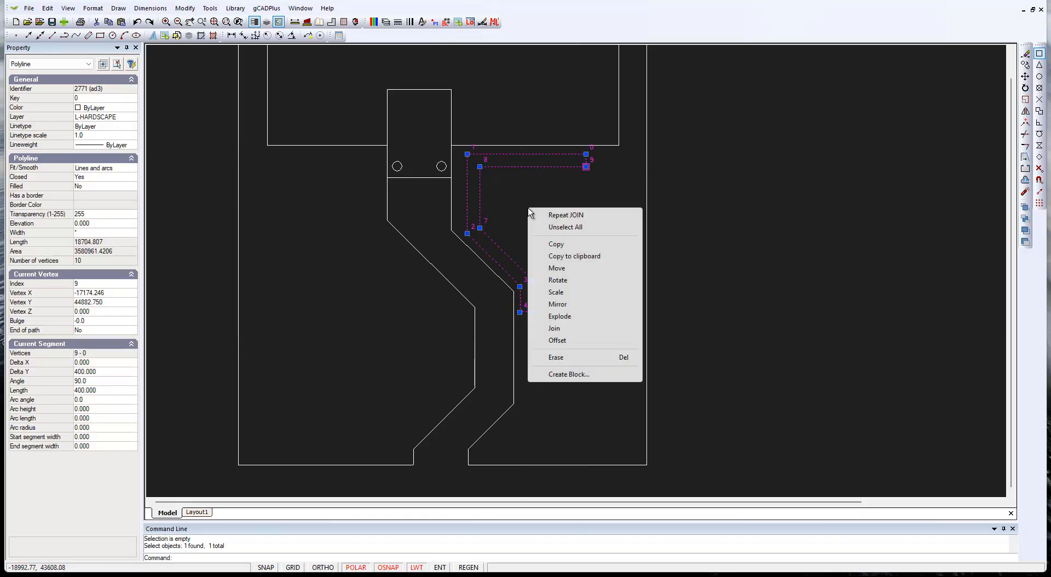
pyautogui.click(561, 271)
pyautogui.click(467, 154)
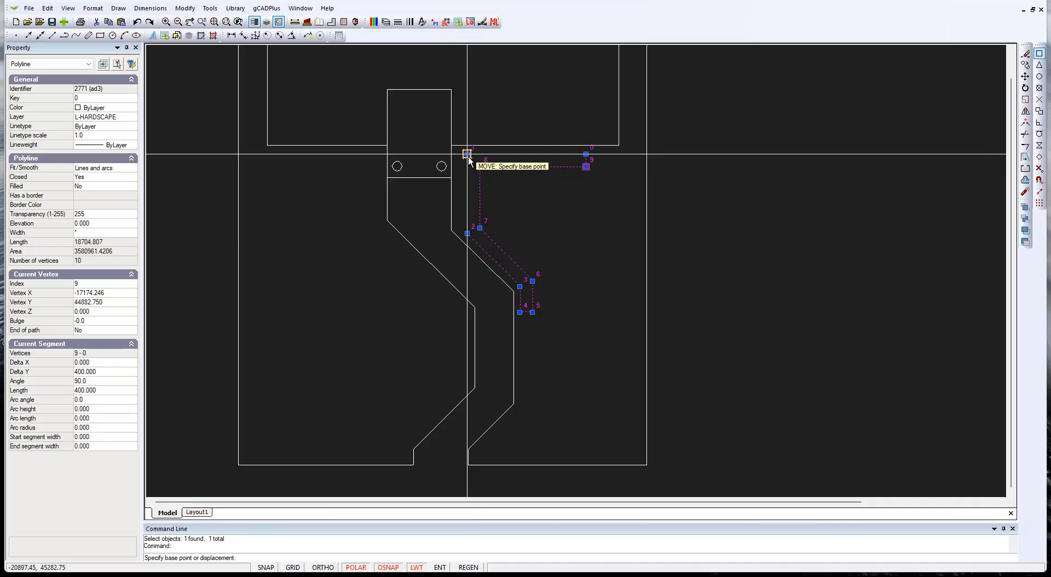
pyautogui.click(480, 167)
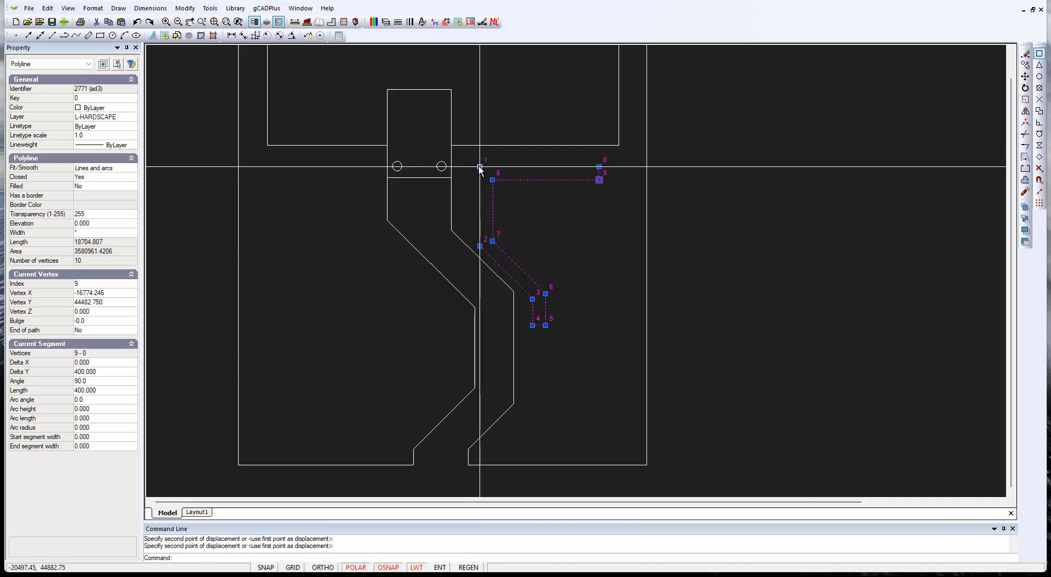
pyautogui.press('Escape')
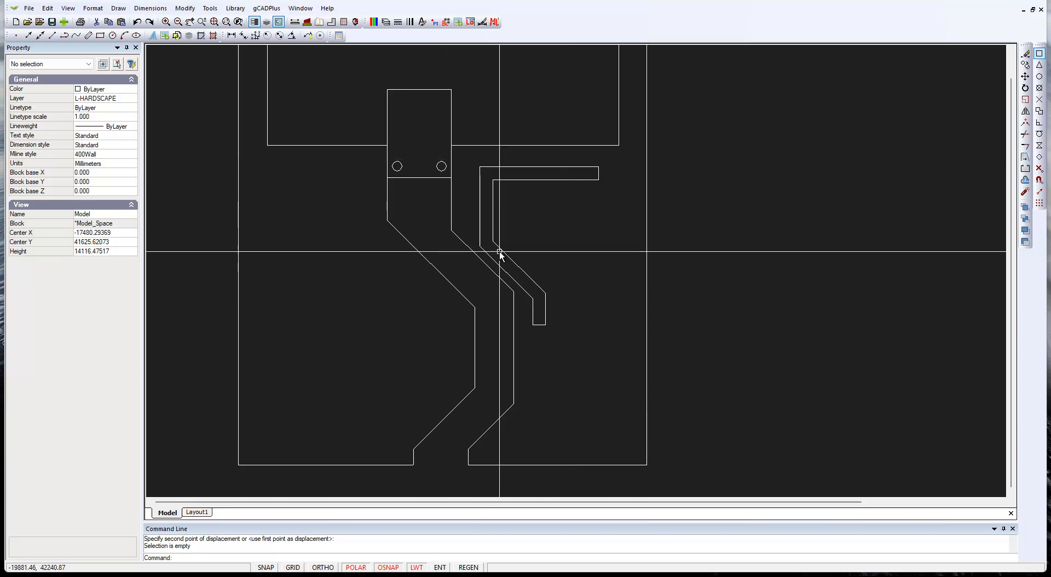
# Move the retaining wall another 400 mm right and 400 mm down, using its outer upper corner as base point.
pyautogui.click(492, 190)
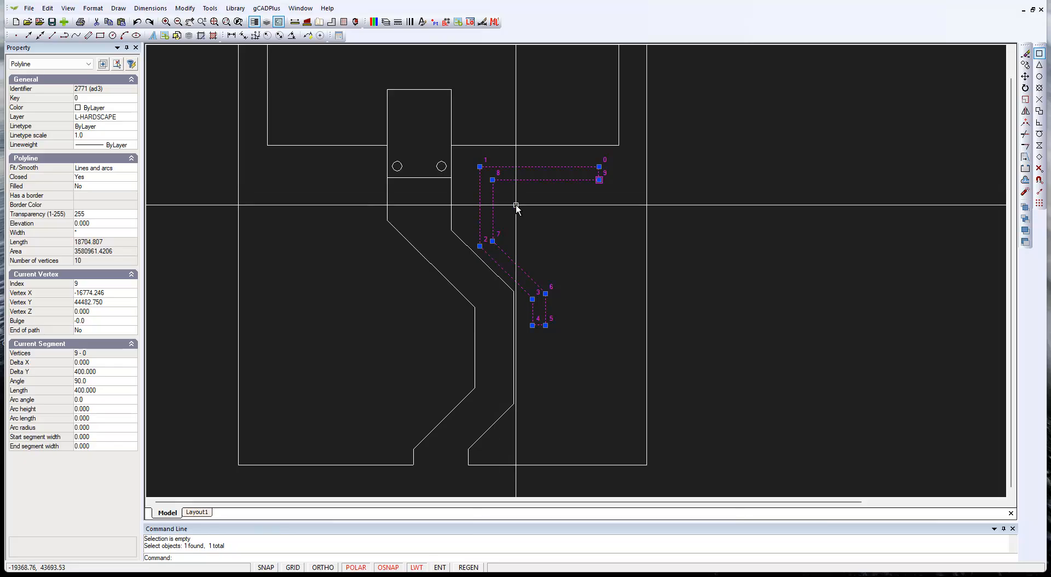
pyautogui.rightClick(516, 206)
pyautogui.click(545, 265)
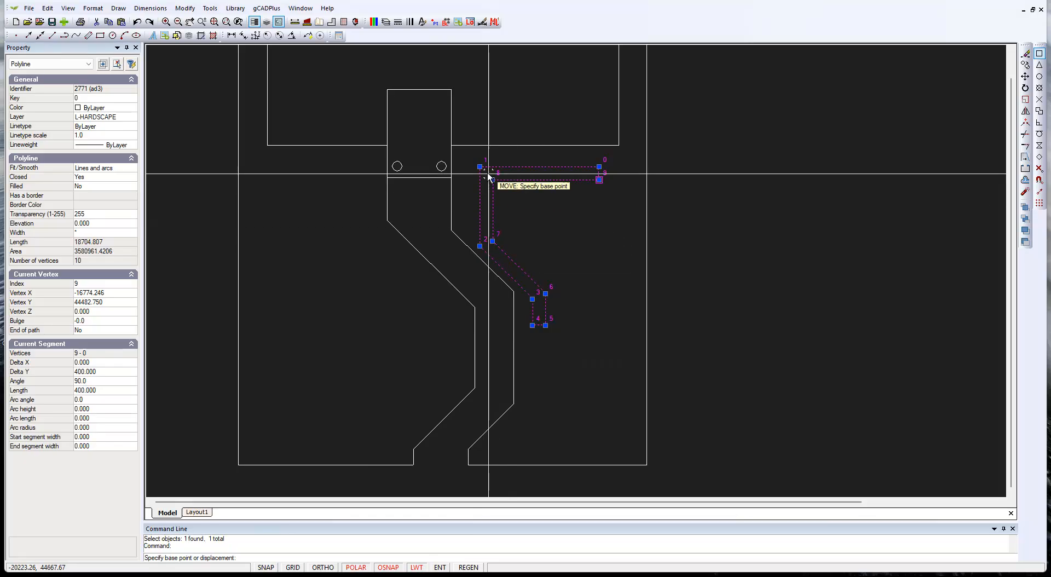
pyautogui.click(480, 166)
pyautogui.click(492, 175)
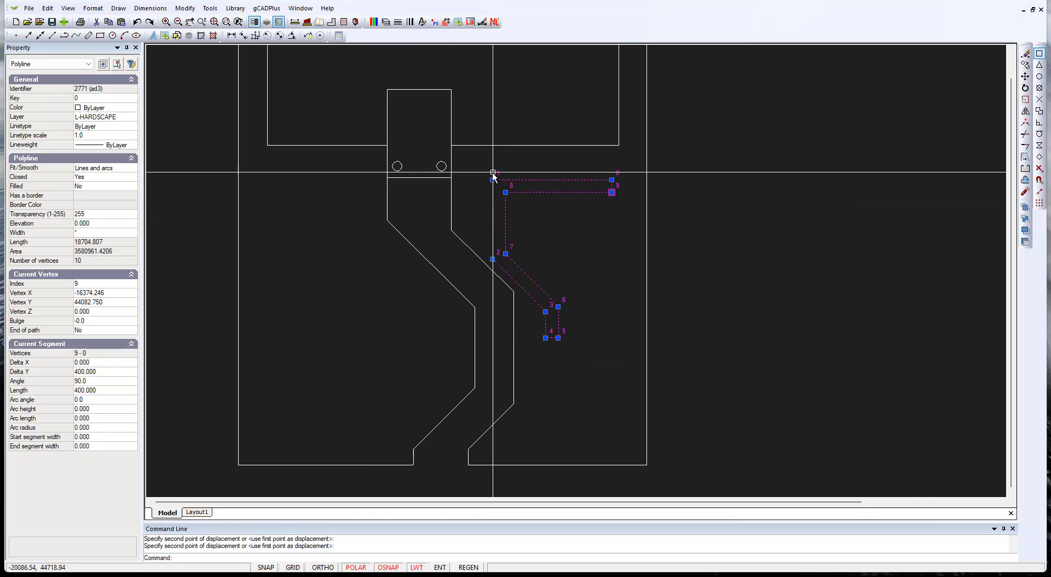
pyautogui.press('Escape')
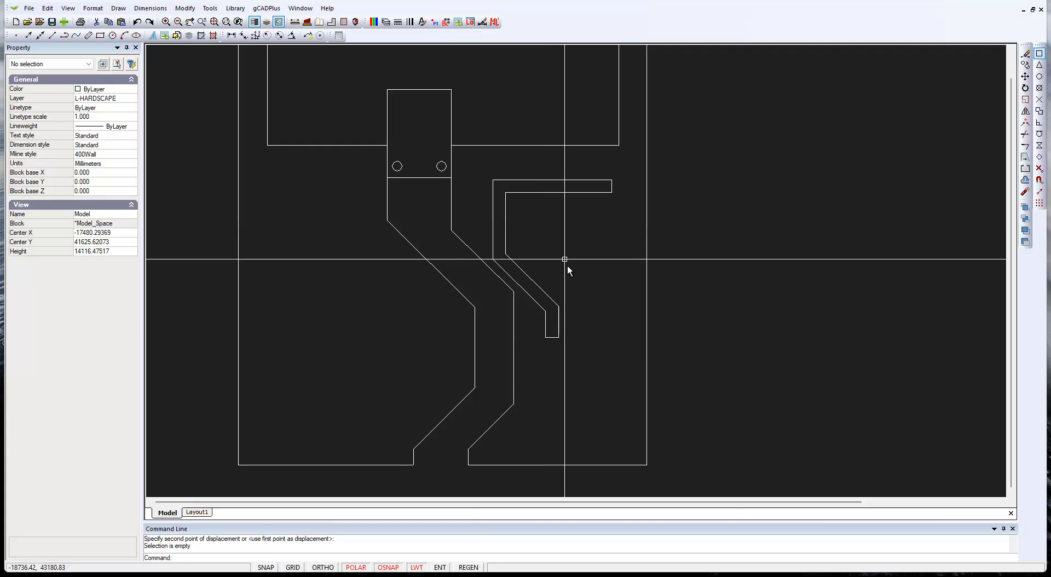
# Move the retaining wall back toward the path, about 266 mm left and 266 mm up, from its outer upper corner.
pyautogui.moveTo(585, 240); pyautogui.dragTo(483, 190)
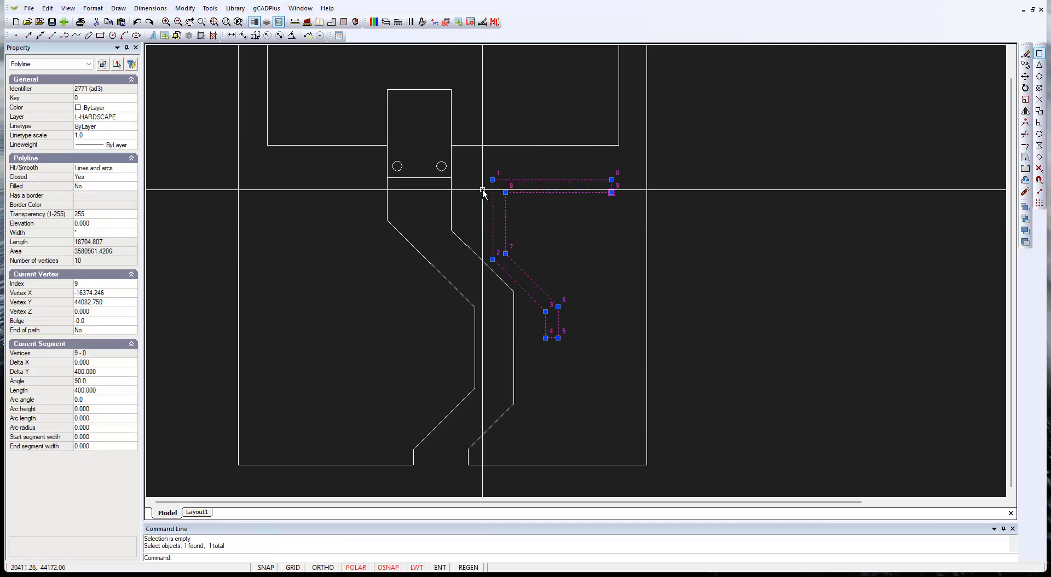
pyautogui.rightClick(476, 224)
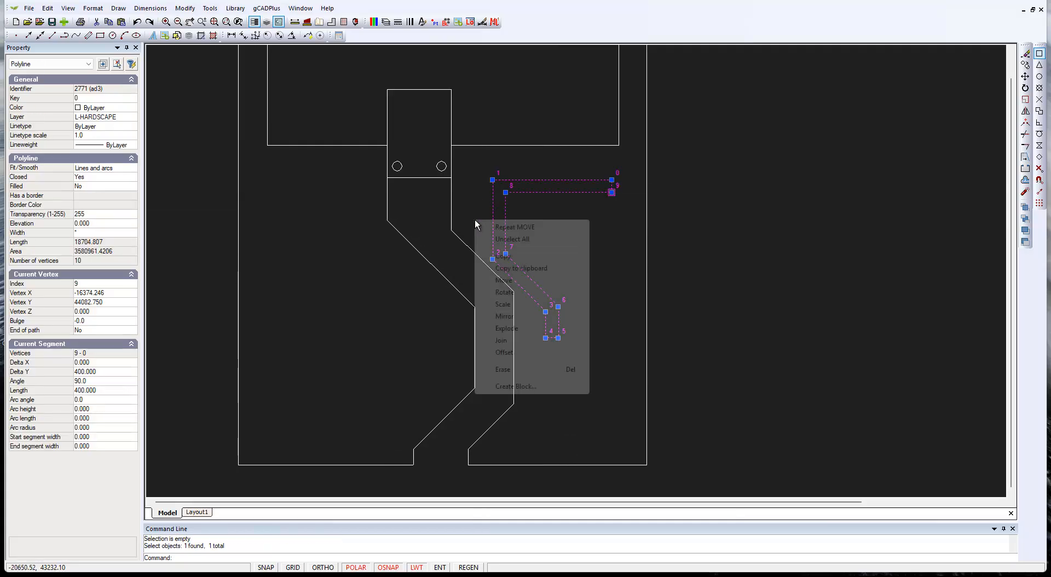
pyautogui.click(508, 283)
pyautogui.click(492, 179)
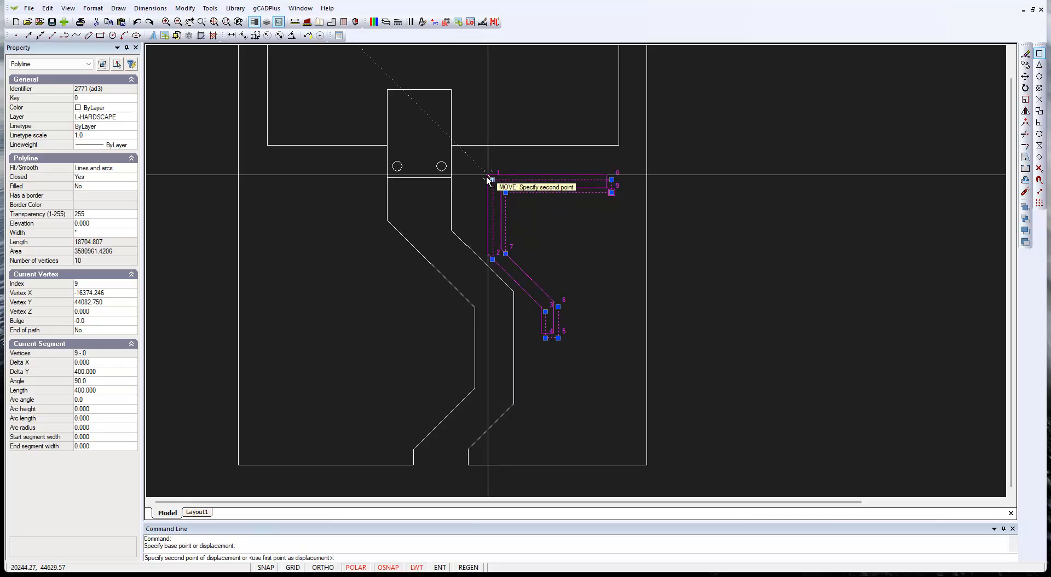
pyautogui.click(484, 172)
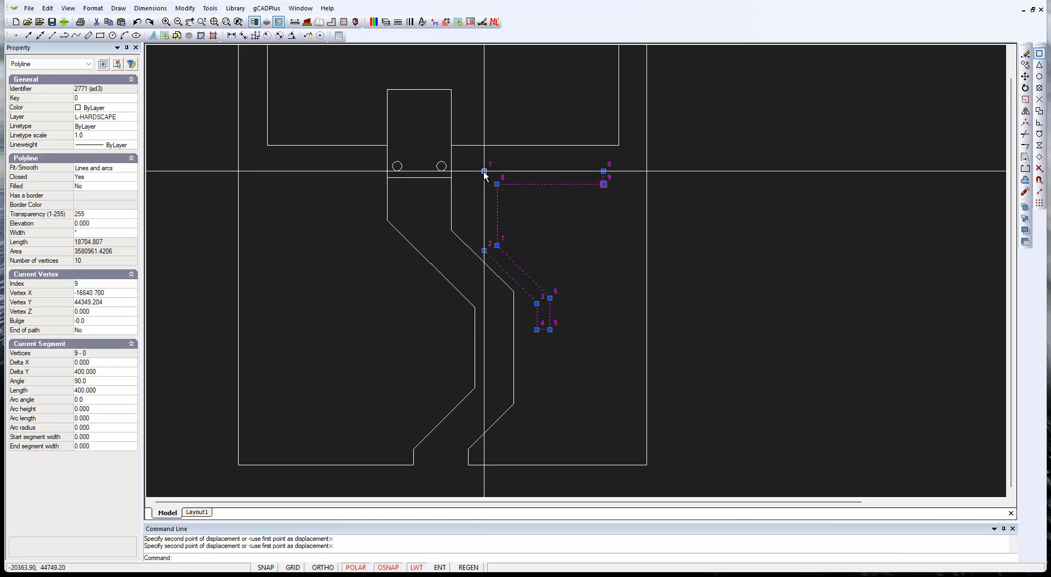
pyautogui.press('Escape')
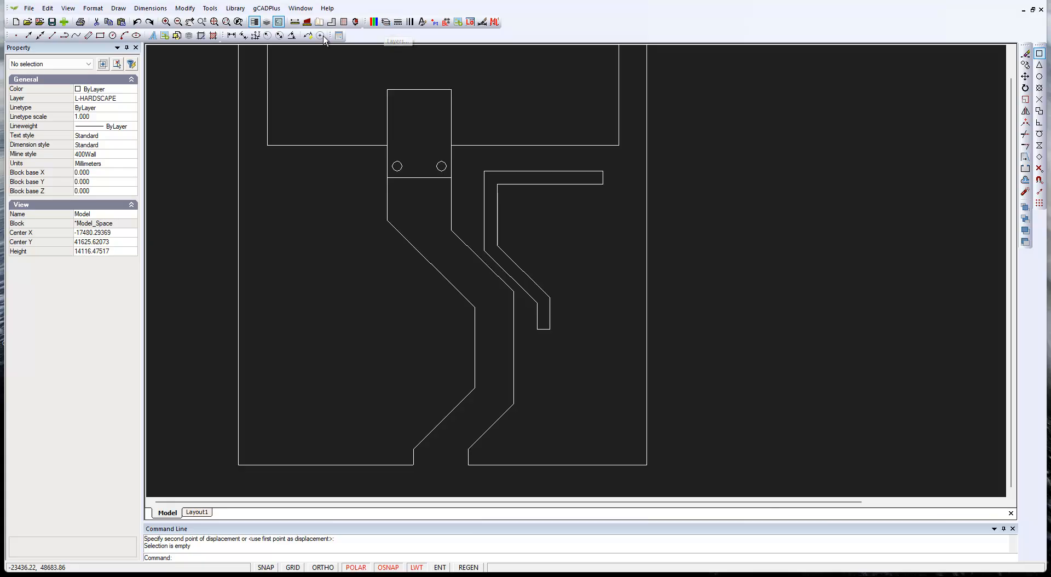
# Load North03.lcd from the North folder of the Details library after previewing several north-point symbols.
pyautogui.click(267, 8)
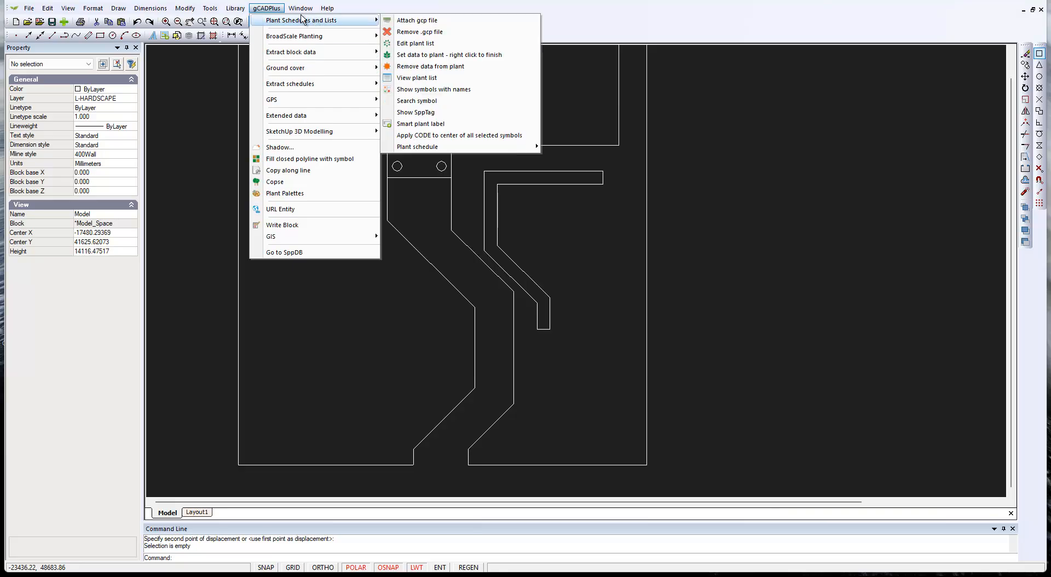
pyautogui.moveTo(244, 12)
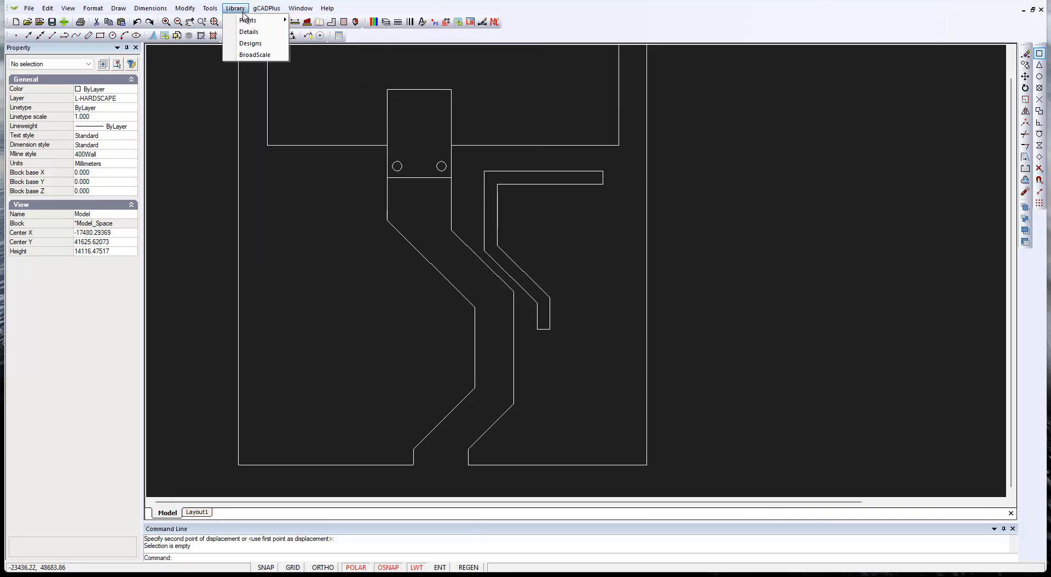
pyautogui.click(263, 31)
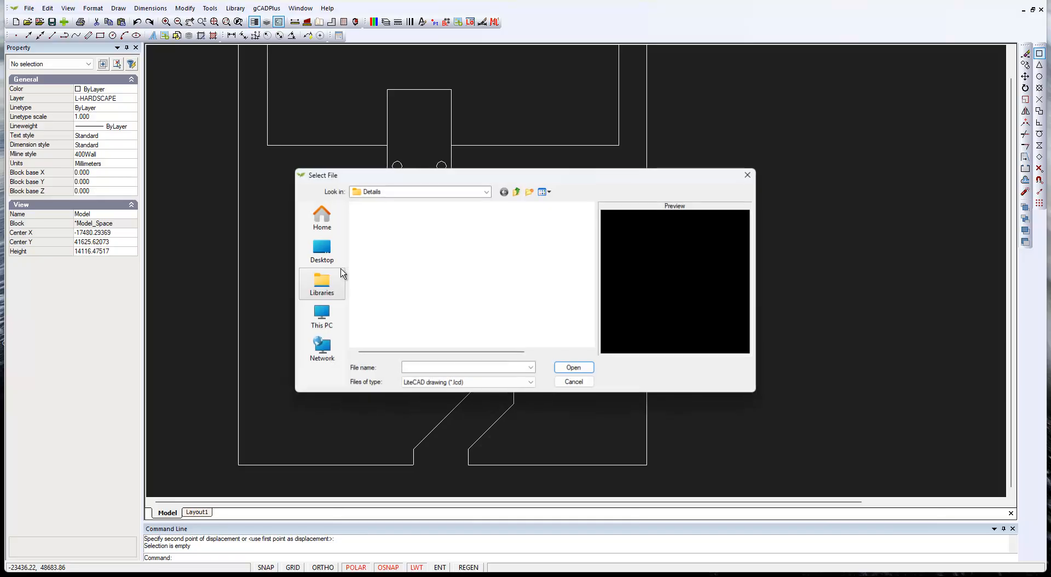
pyautogui.scroll(-3, 430, 277)
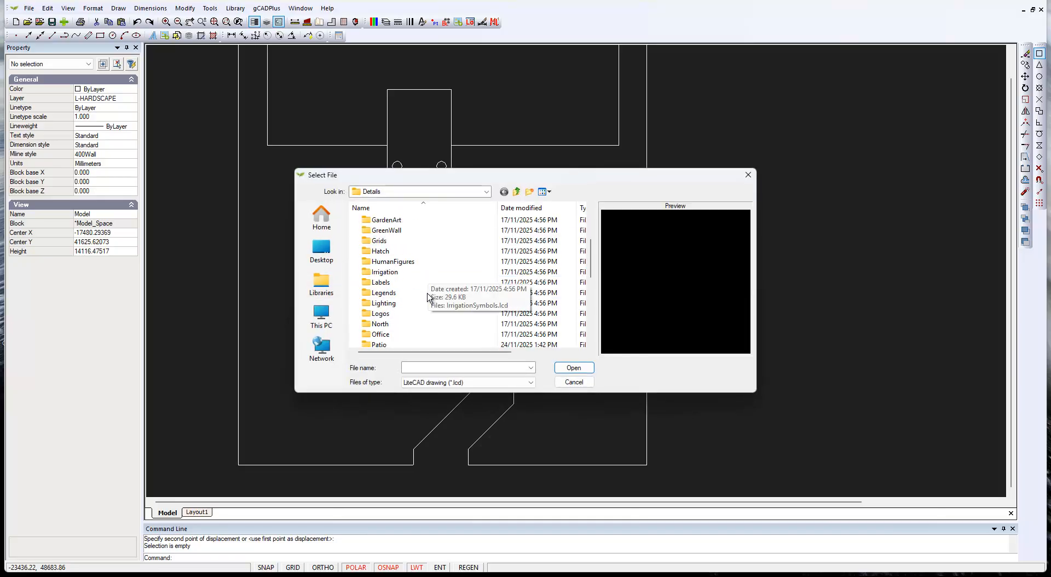
pyautogui.doubleClick(368, 325)
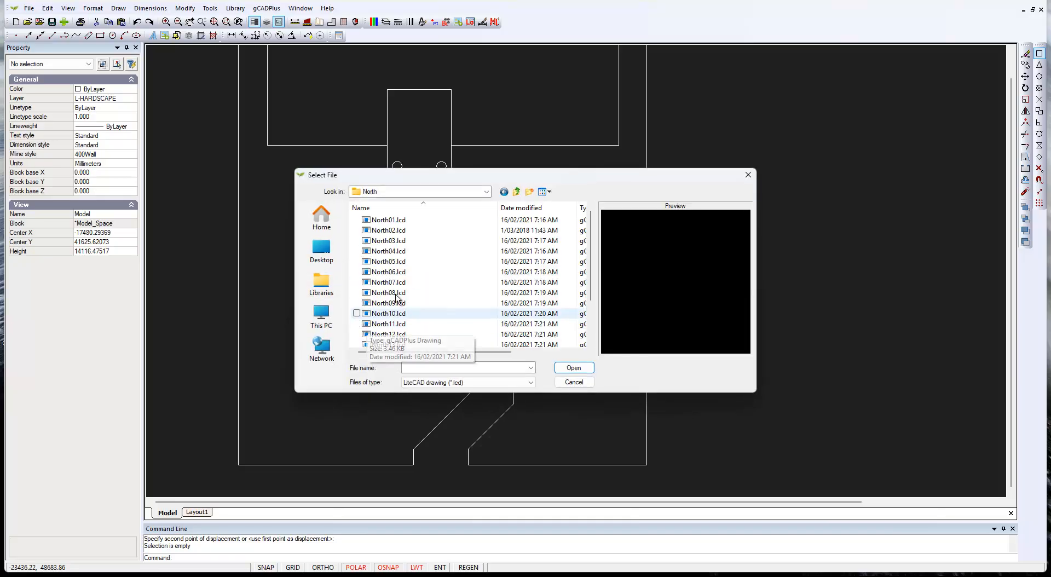
pyautogui.click(390, 262)
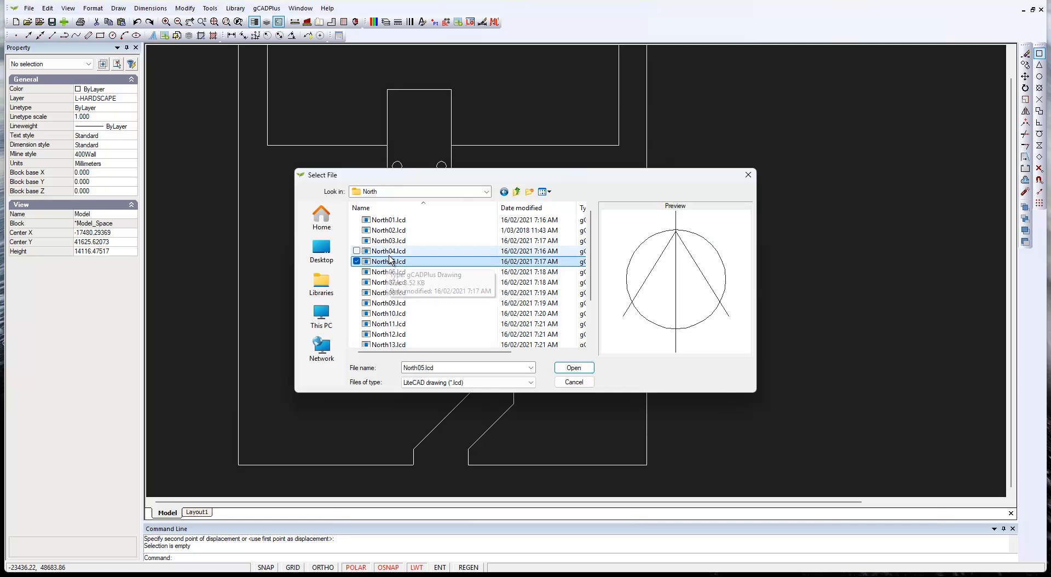
pyautogui.click(389, 252)
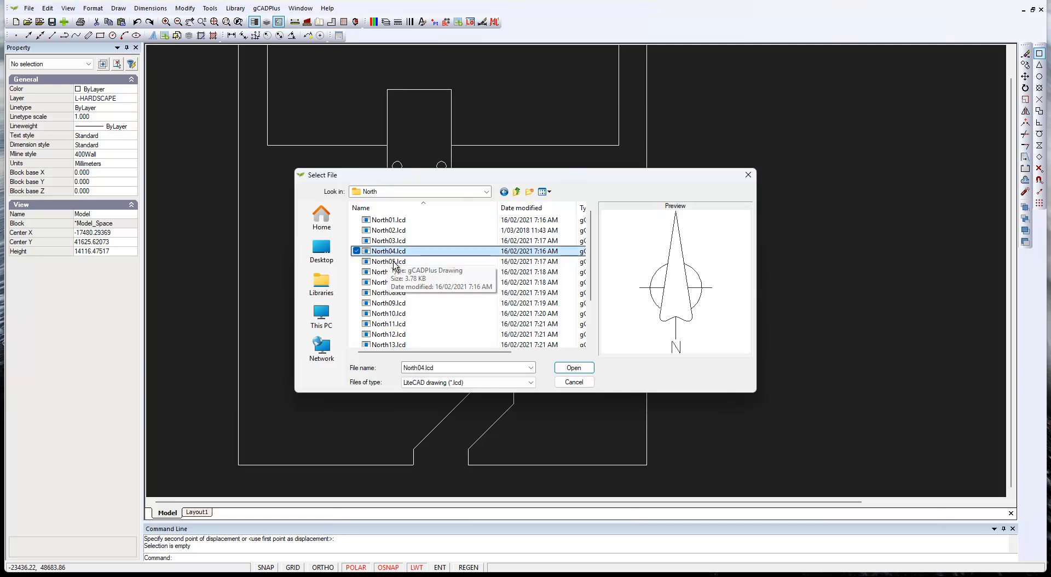
pyautogui.click(392, 274)
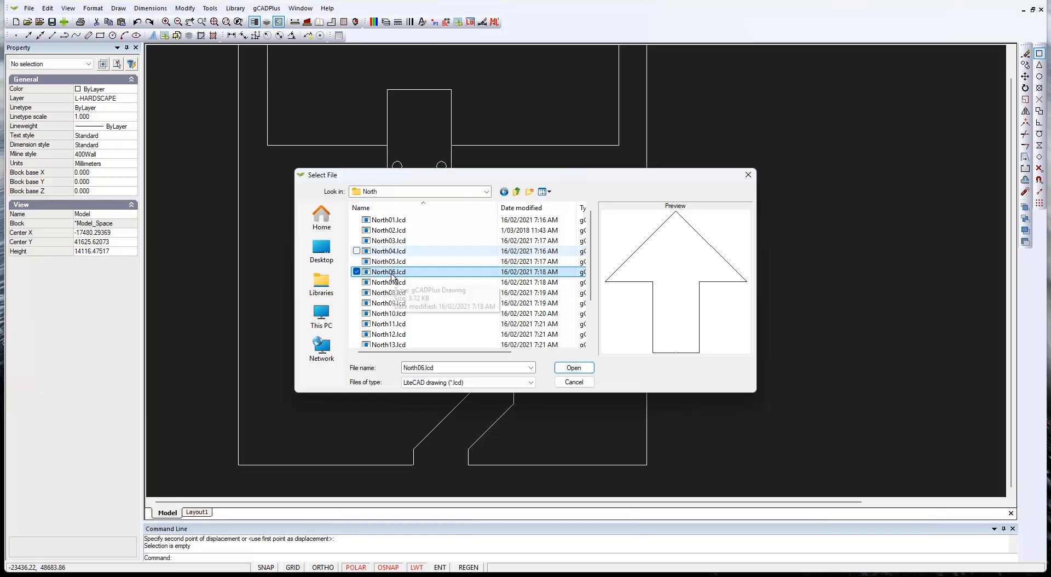
pyautogui.click(389, 241)
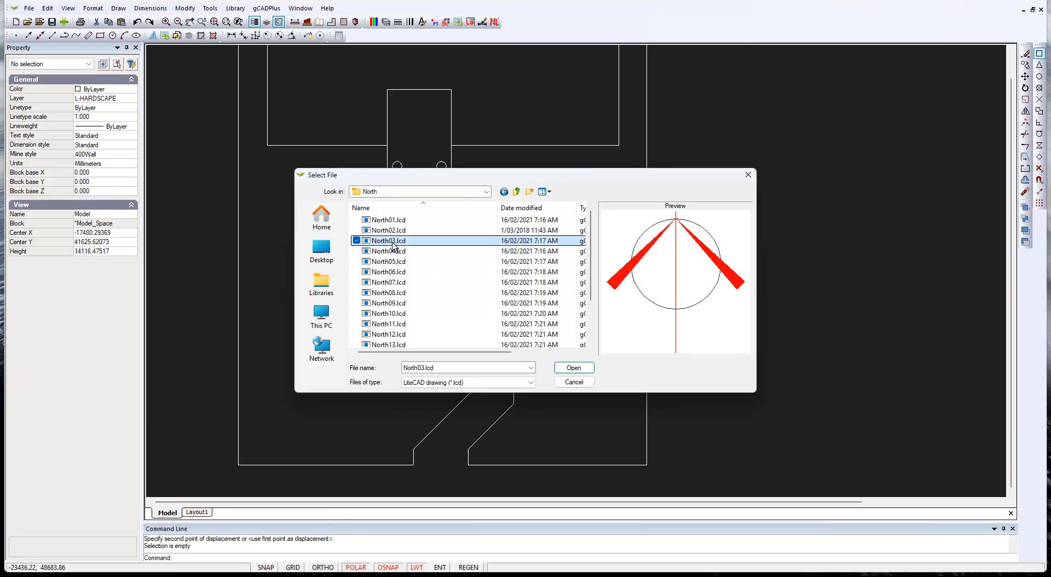
pyautogui.click(574, 367)
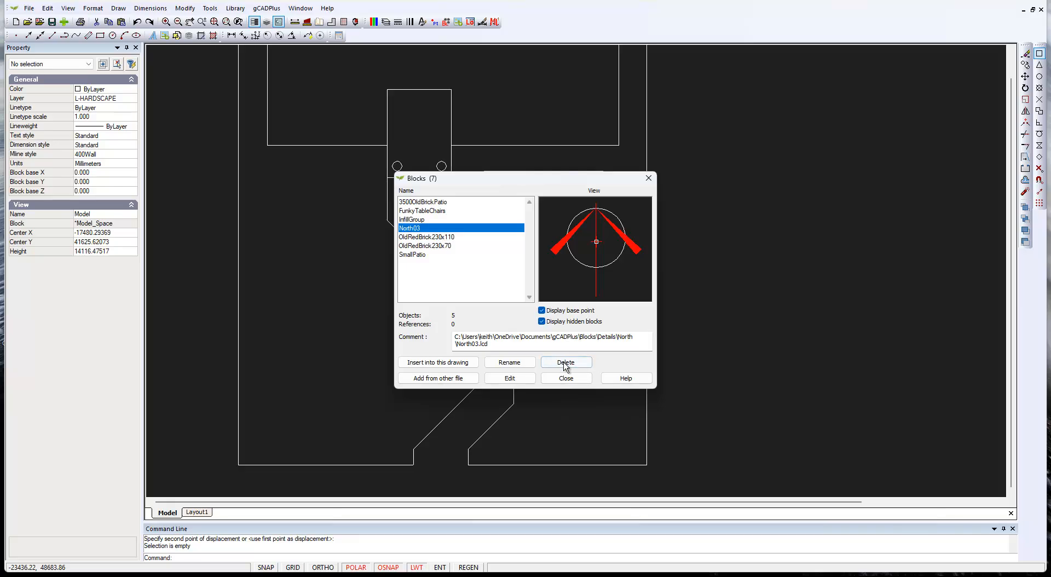
# Insert the North03 block in the empty area just outside the plan's right boundary, level with the retaining wall.
pyautogui.click(445, 363)
pyautogui.click(510, 342)
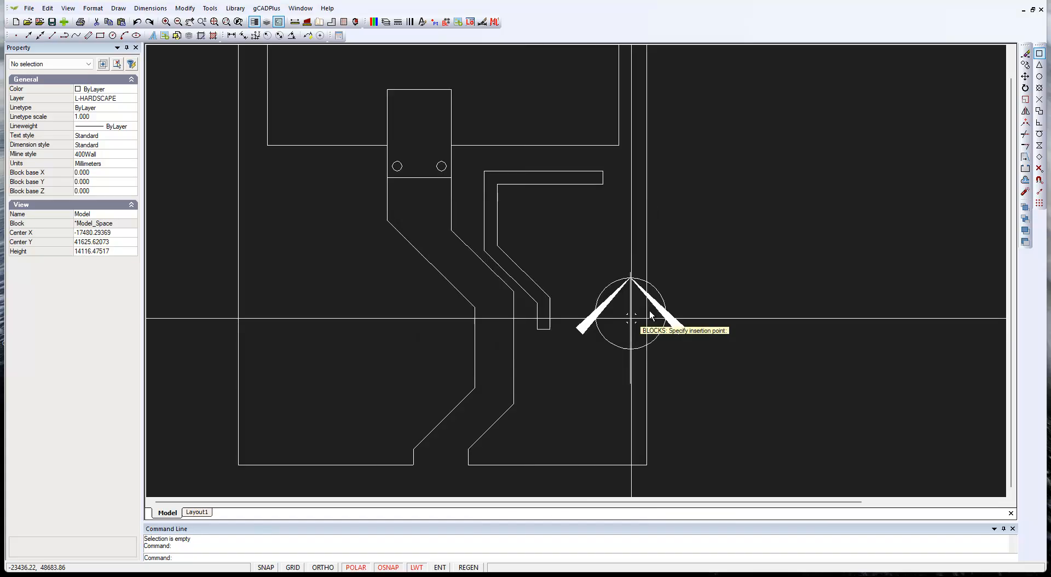
pyautogui.click(744, 190)
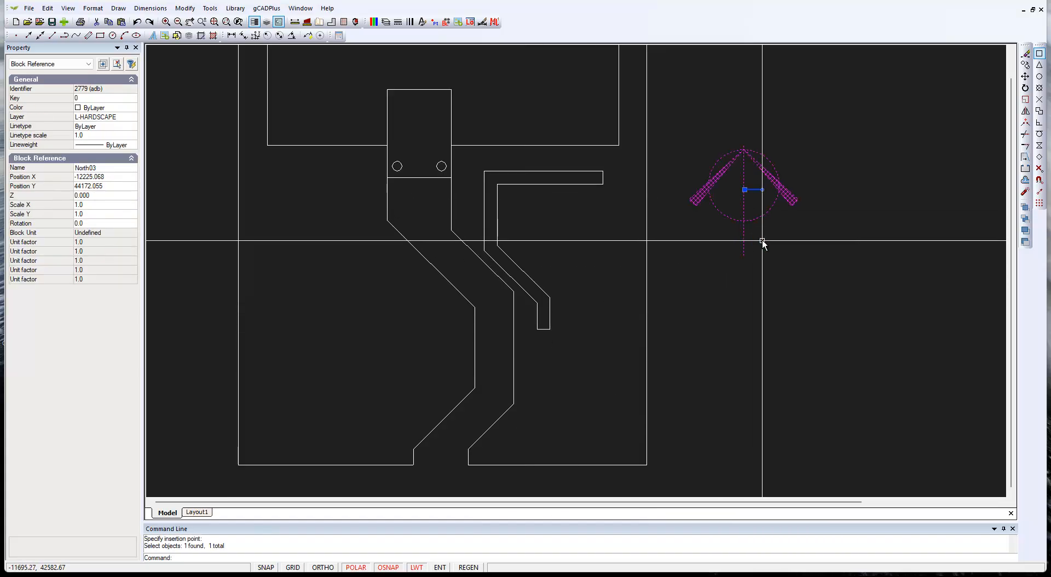
# Rotate the north-point symbol to about 308 degrees and set its X and Y scales to 0.5.
pyautogui.click(762, 190)
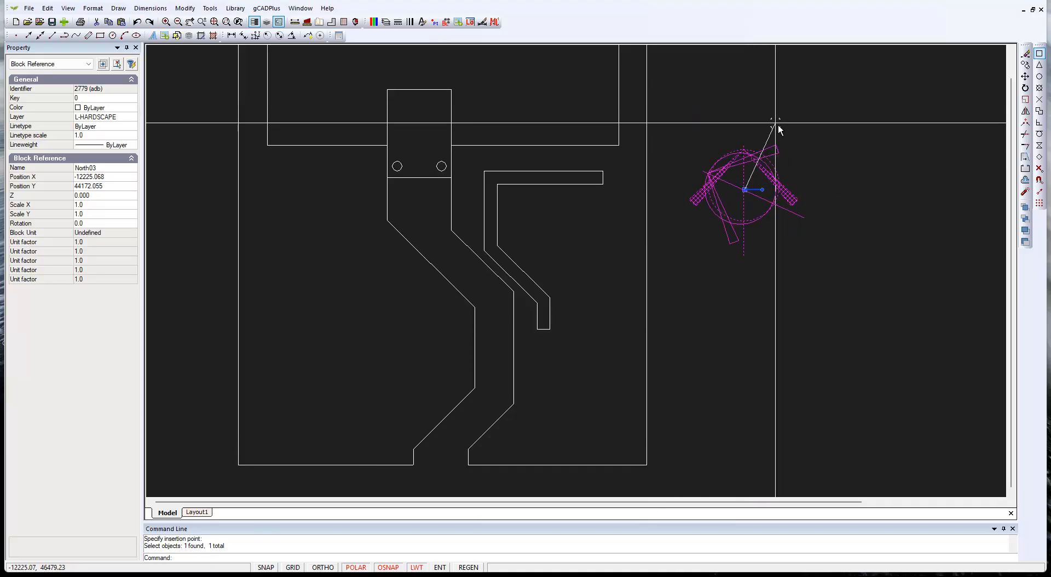
pyautogui.click(838, 306)
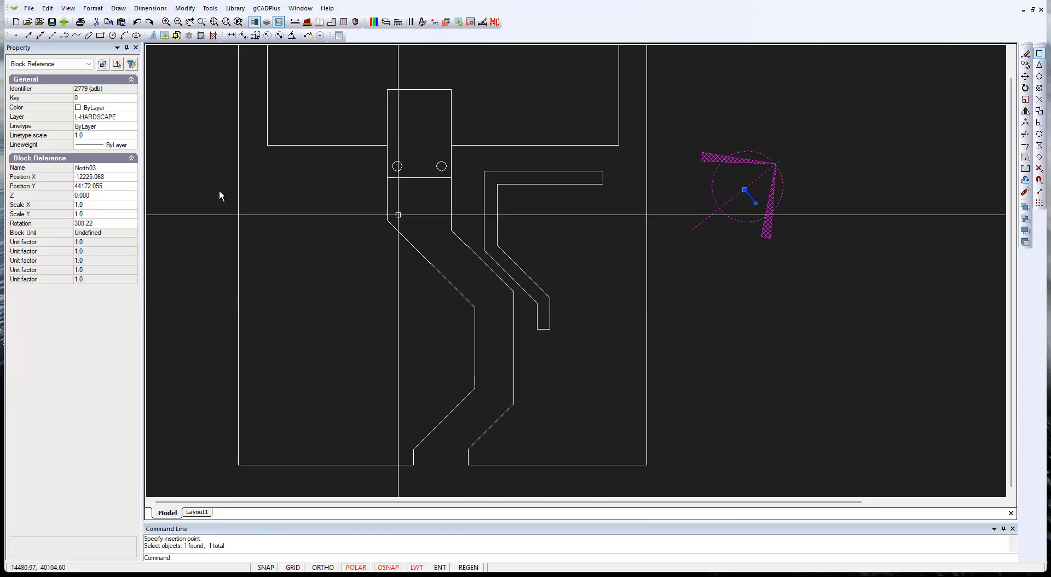
pyautogui.click(96, 205)
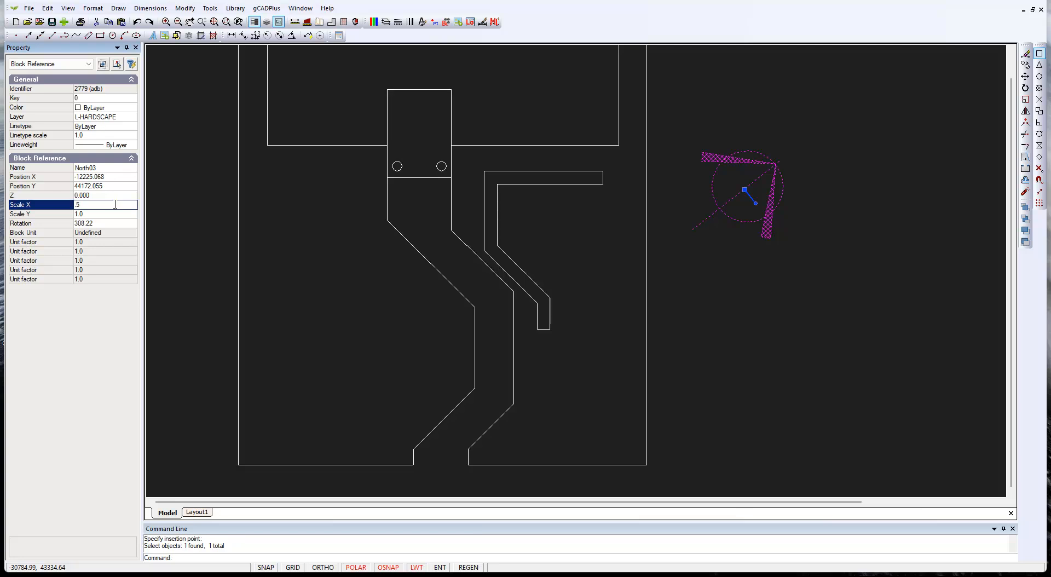
pyautogui.click(91, 214)
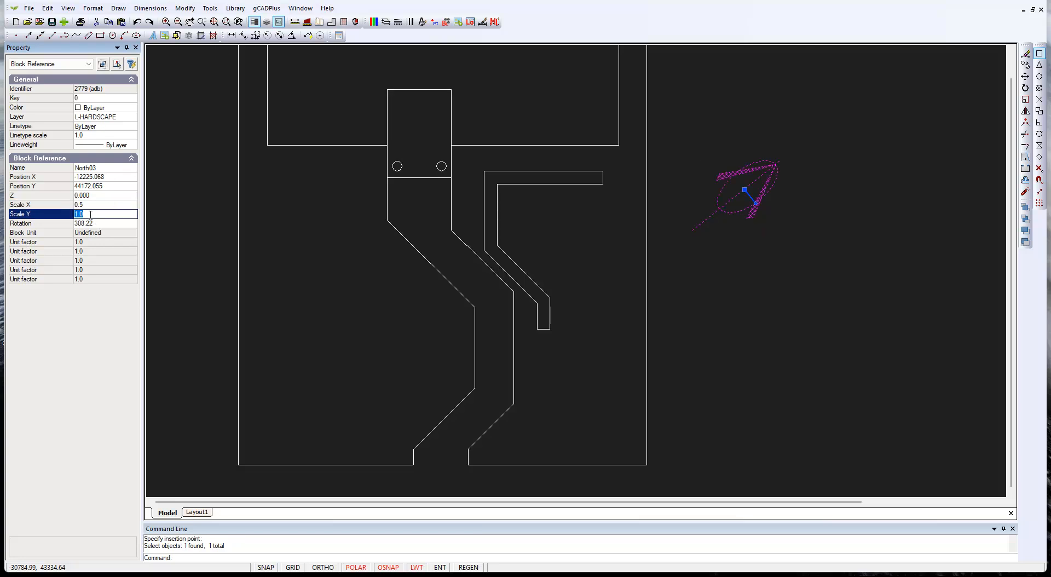
pyautogui.write('0.5')
pyautogui.press('Return')
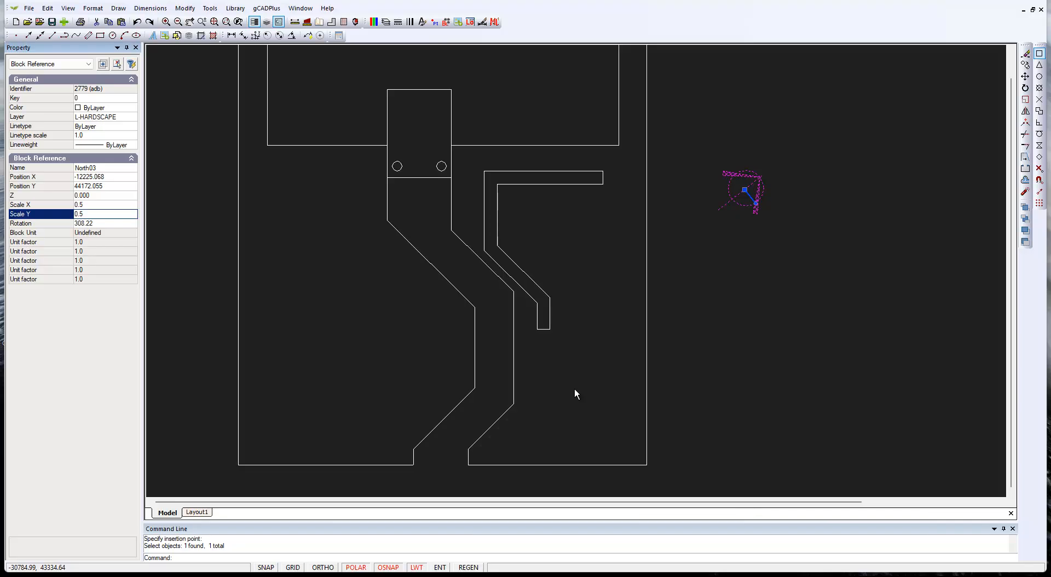
pyautogui.press('Escape')
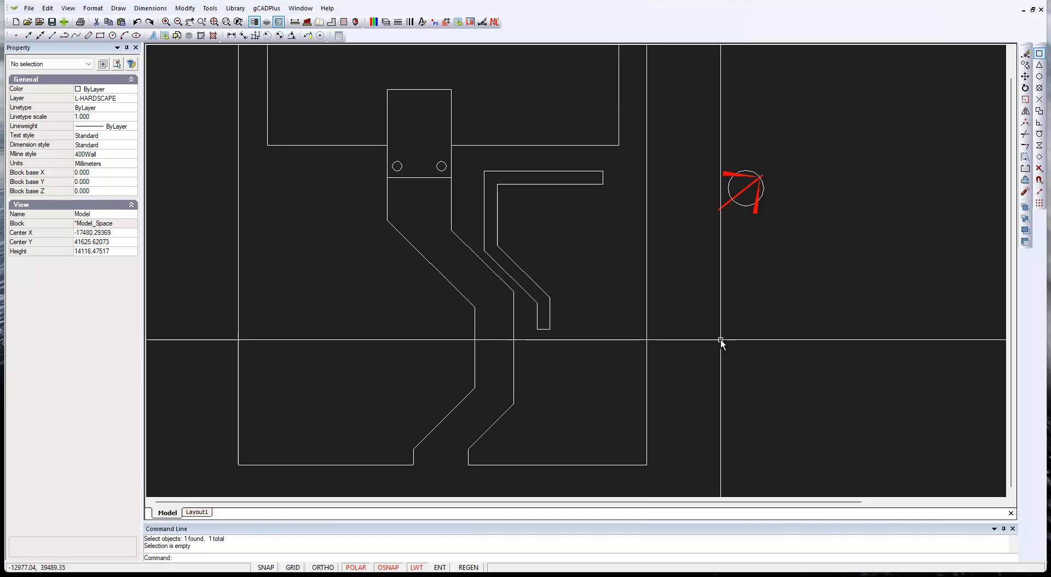
# Check how the plan and north point look in Layout1, and return to model space.
pyautogui.click(204, 512)
pyautogui.scroll(6, 587, 296)
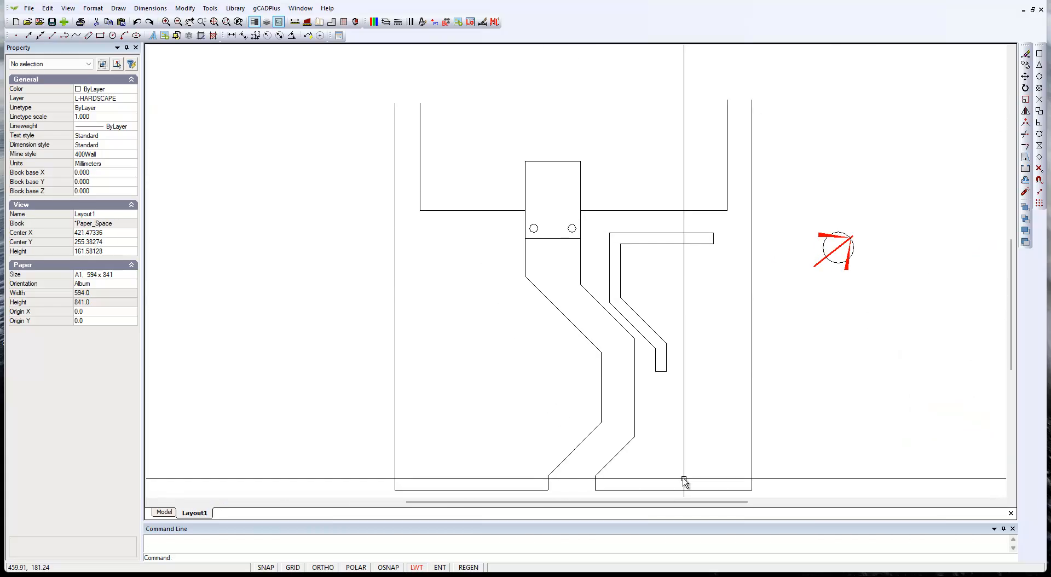
pyautogui.click(163, 513)
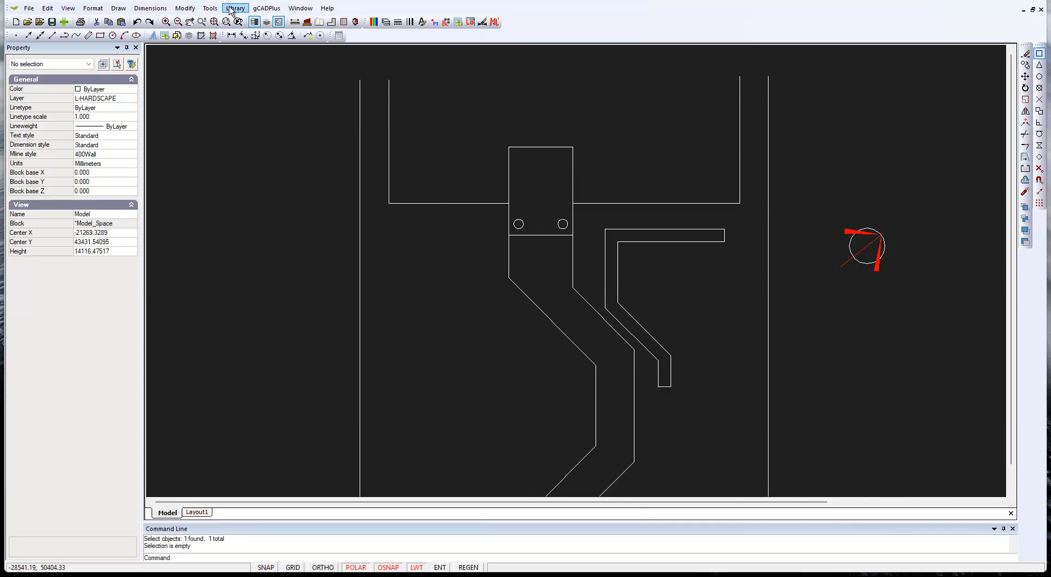
# Load HydrangeaBlue.lcd from the Named plants library into the drawing's blocks.
pyautogui.scroll(4, 544, 237)
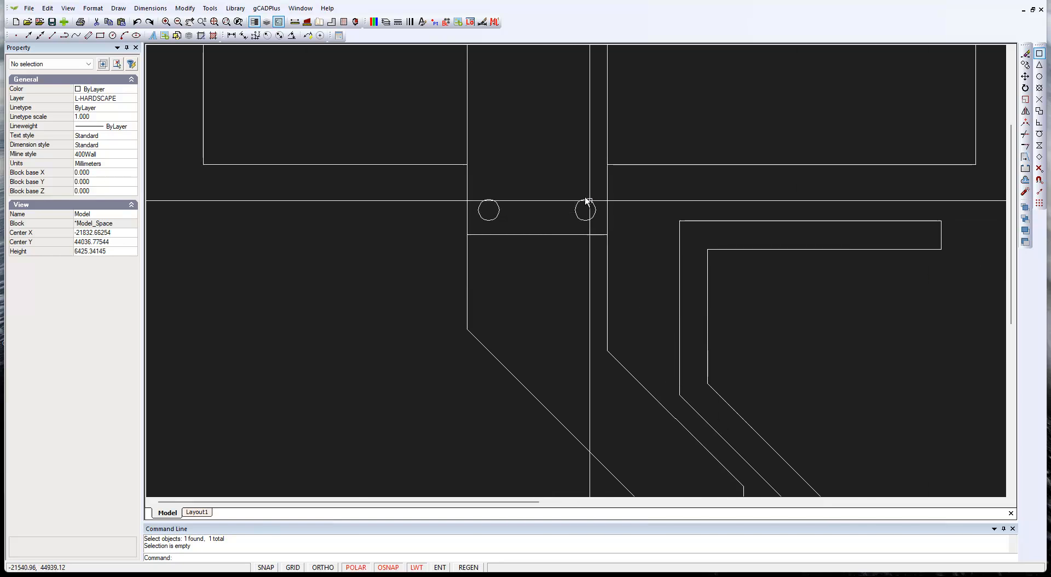
pyautogui.scroll(-2, 592, 222)
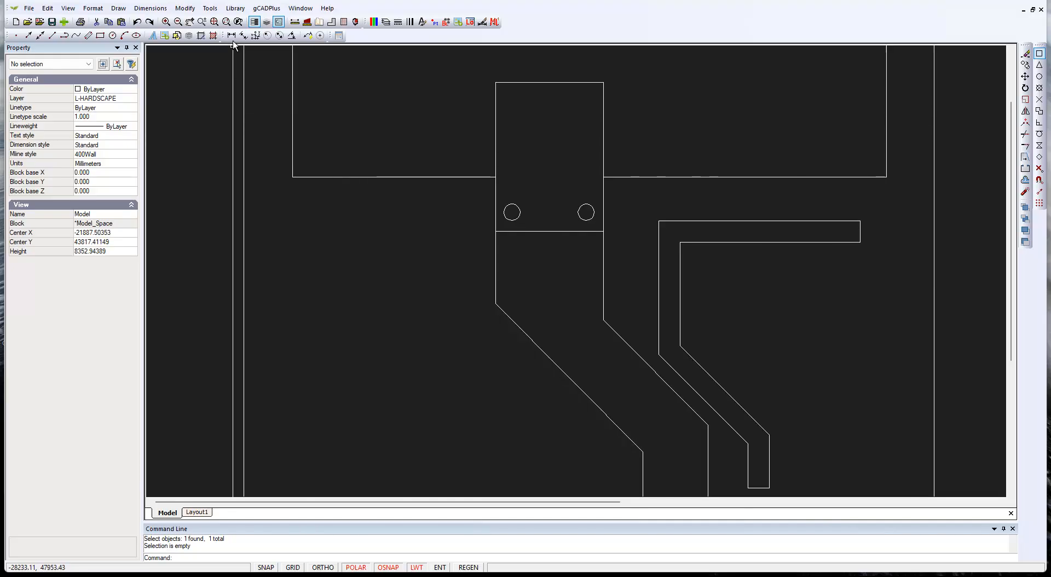
pyautogui.click(235, 10)
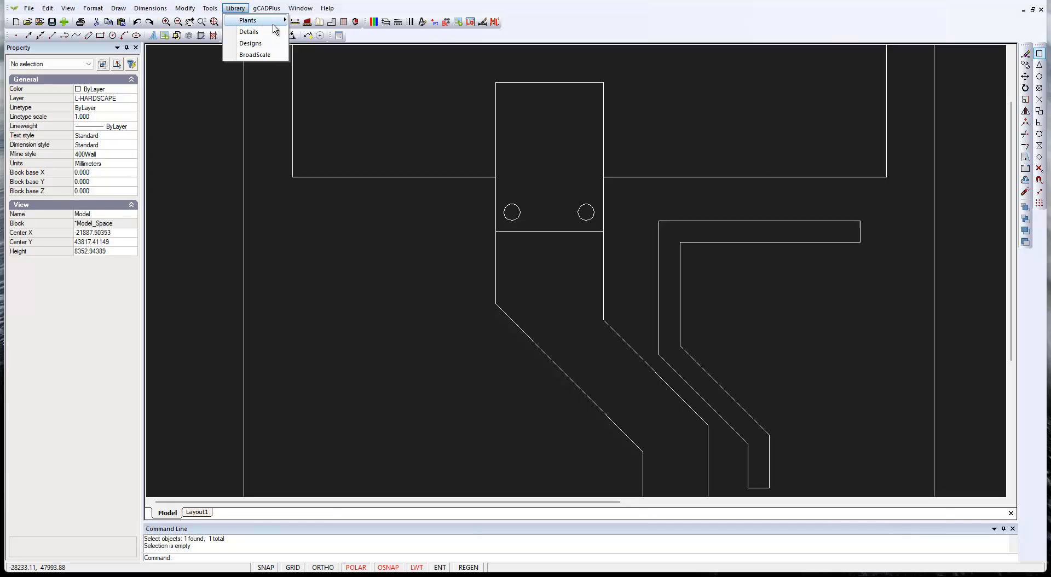
pyautogui.moveTo(277, 25)
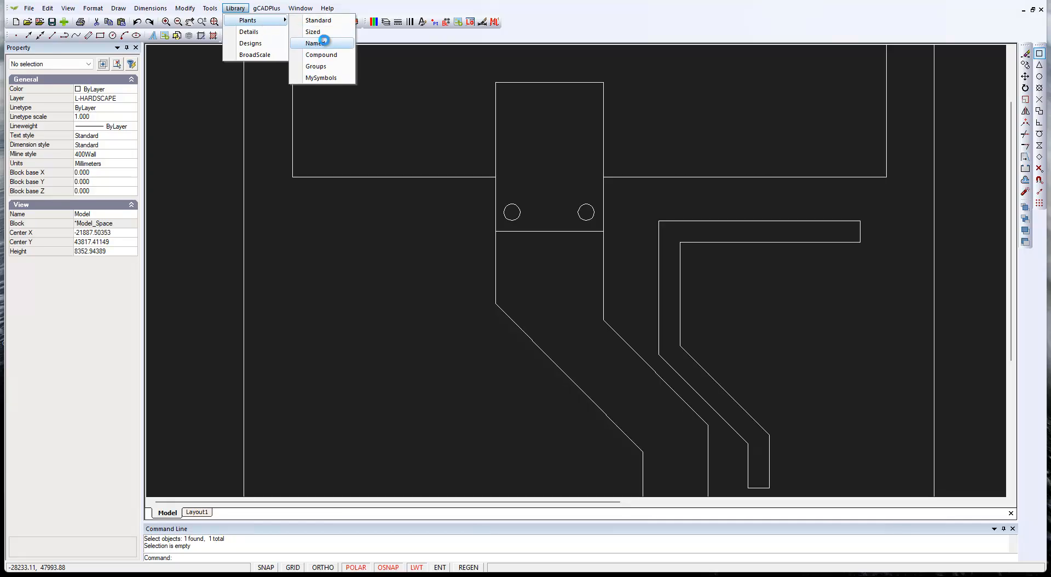
pyautogui.click(318, 43)
pyautogui.scroll(-2, 476, 290)
pyautogui.scroll(-6, 476, 291)
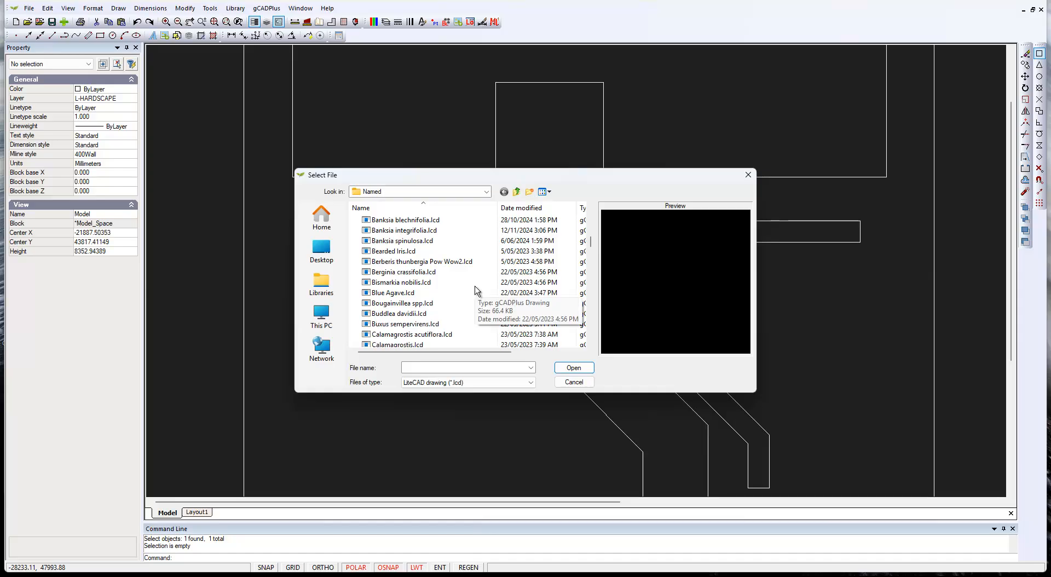
pyautogui.scroll(-5, 475, 291)
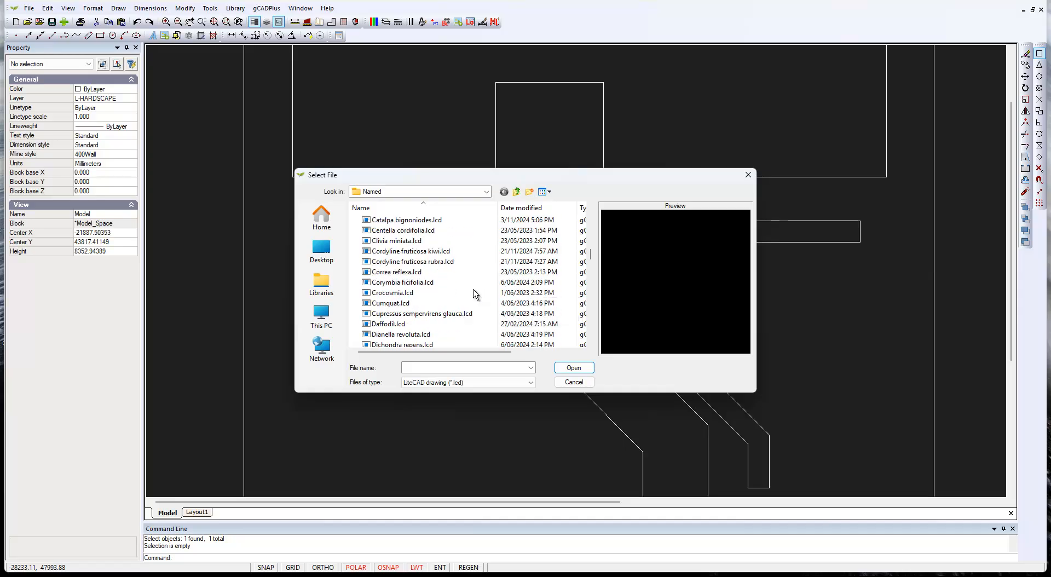
pyautogui.scroll(-10, 474, 291)
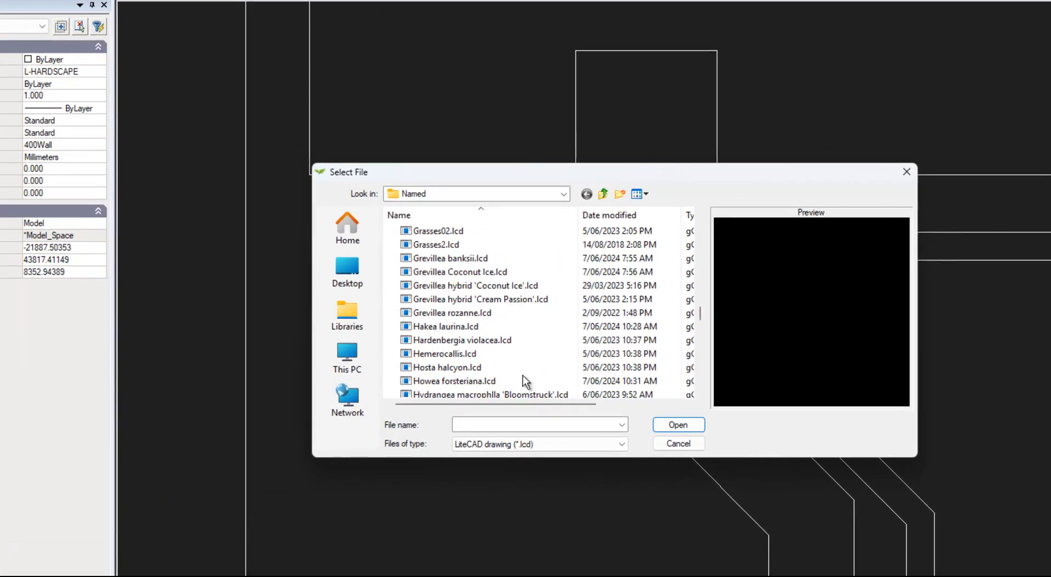
pyautogui.scroll(-1, 524, 377)
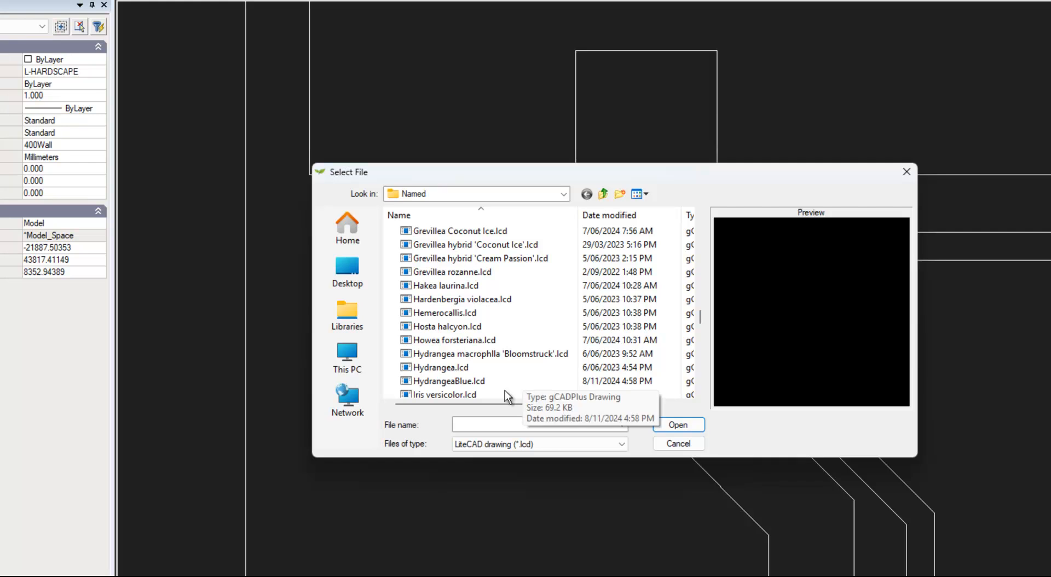
pyautogui.click(457, 381)
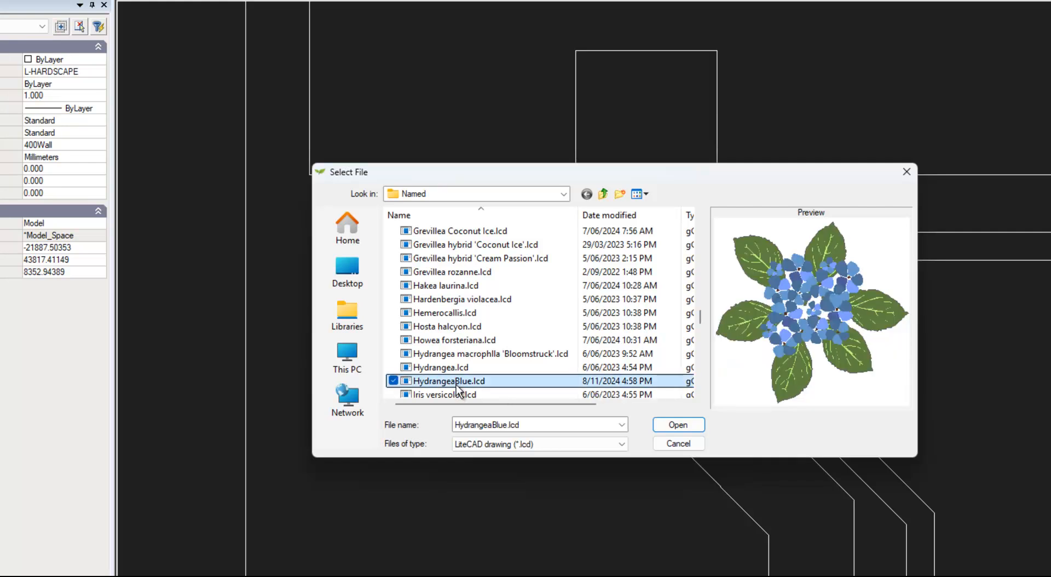
pyautogui.click(679, 425)
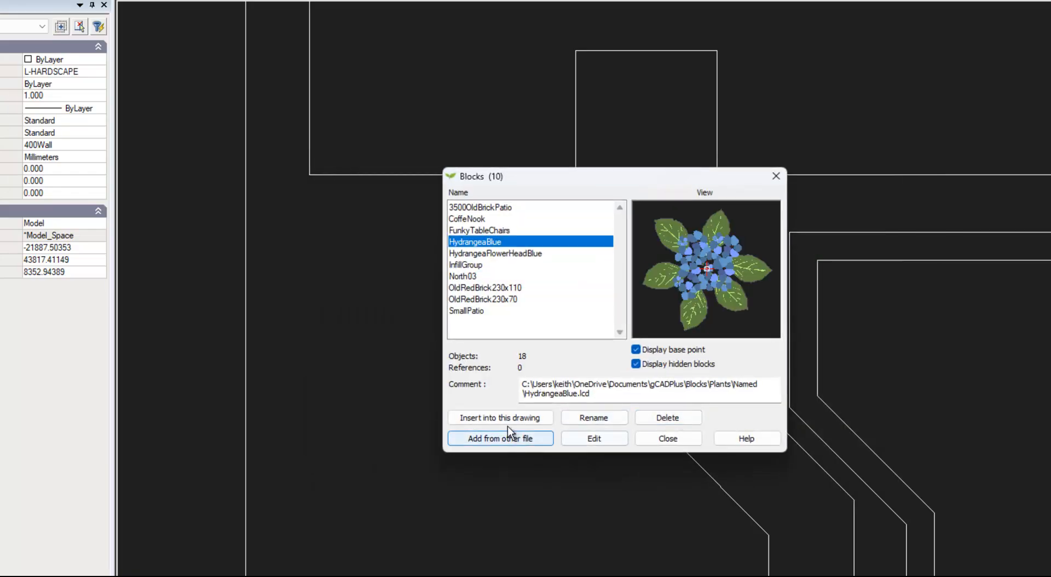
# Insert the HydrangeaBlue block at uniform scale 1.0 and angle 0 on the left pot circle in the entry rectangle.
pyautogui.click(510, 419)
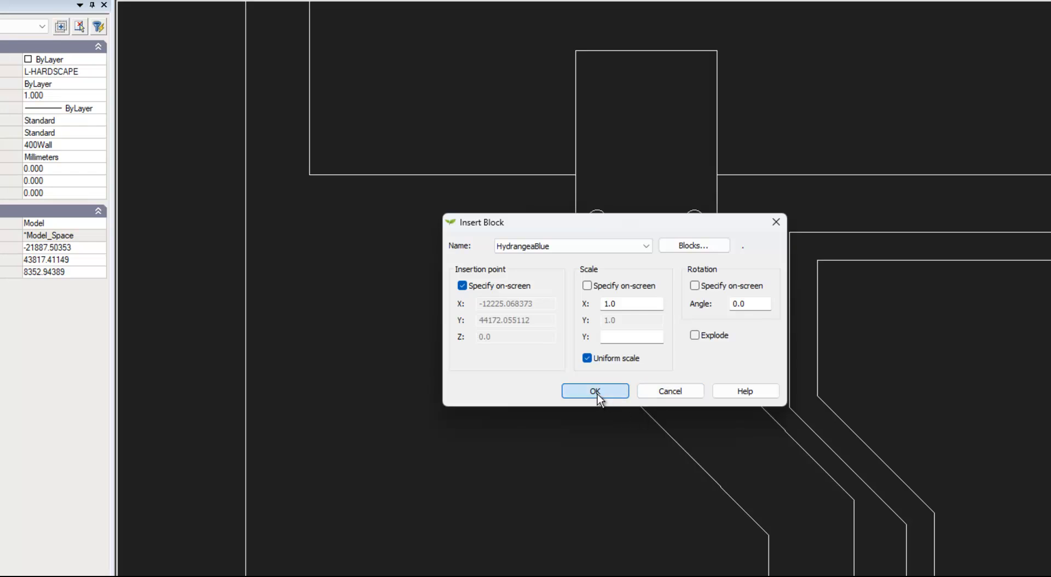
pyautogui.click(599, 393)
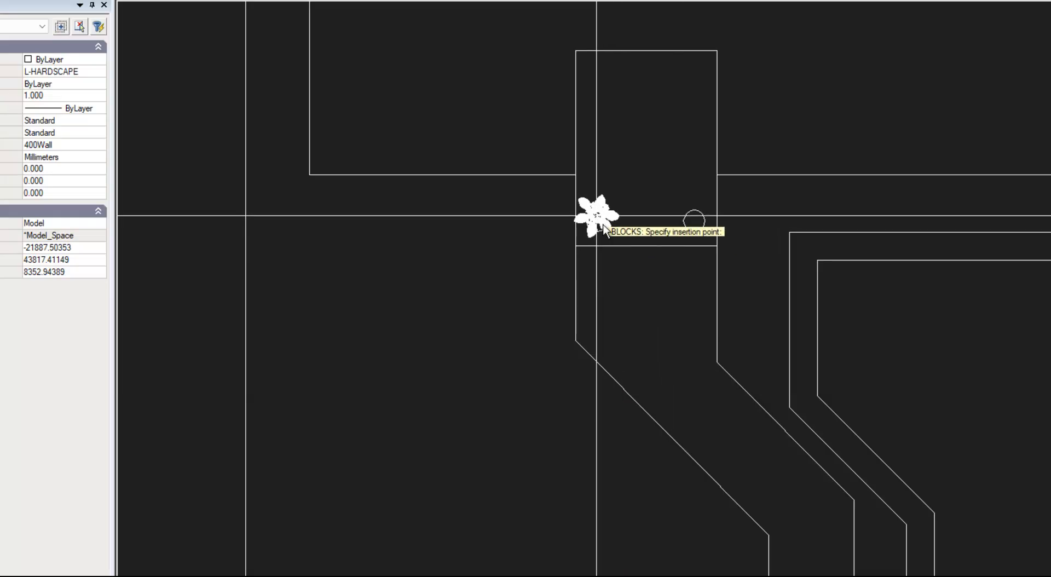
pyautogui.scroll(2, 603, 224)
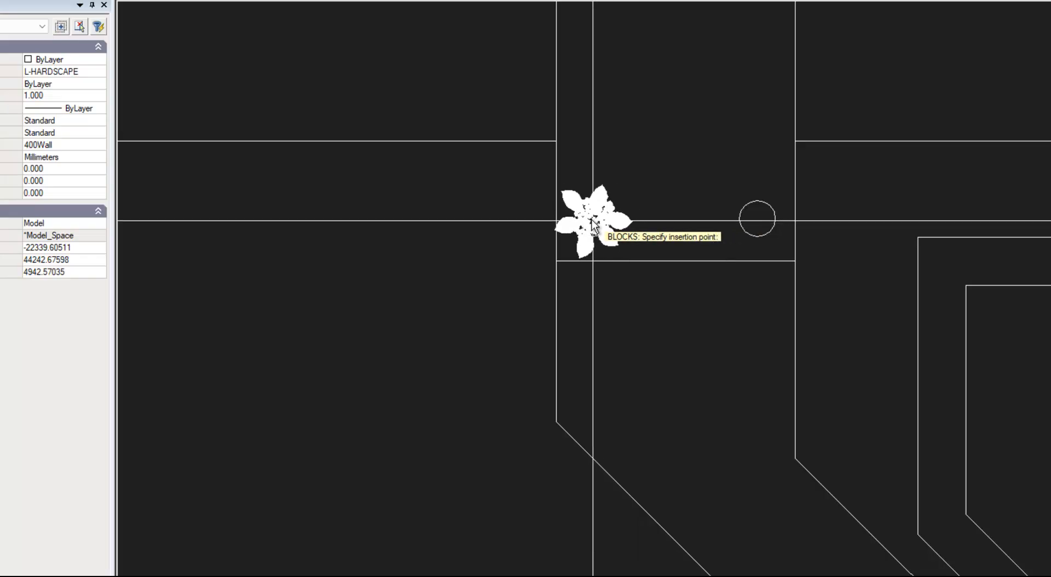
pyautogui.click(591, 220)
pyautogui.scroll(3, 594, 241)
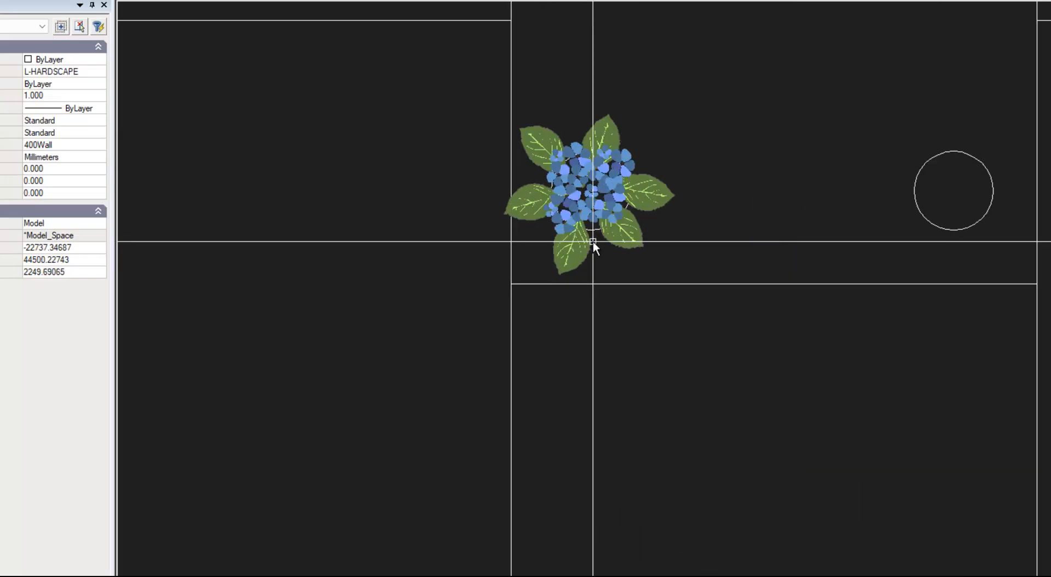
pyautogui.scroll(1, 593, 241)
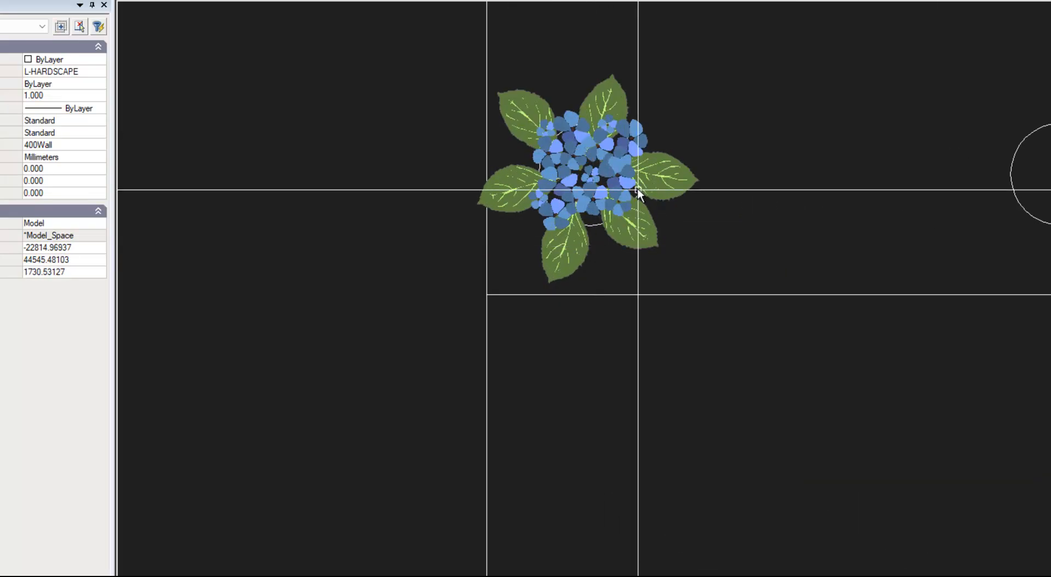
# Set the X and Y scales of the HydrangeaBlue symbol on the left pot circle to 0.5.
pyautogui.click(605, 182)
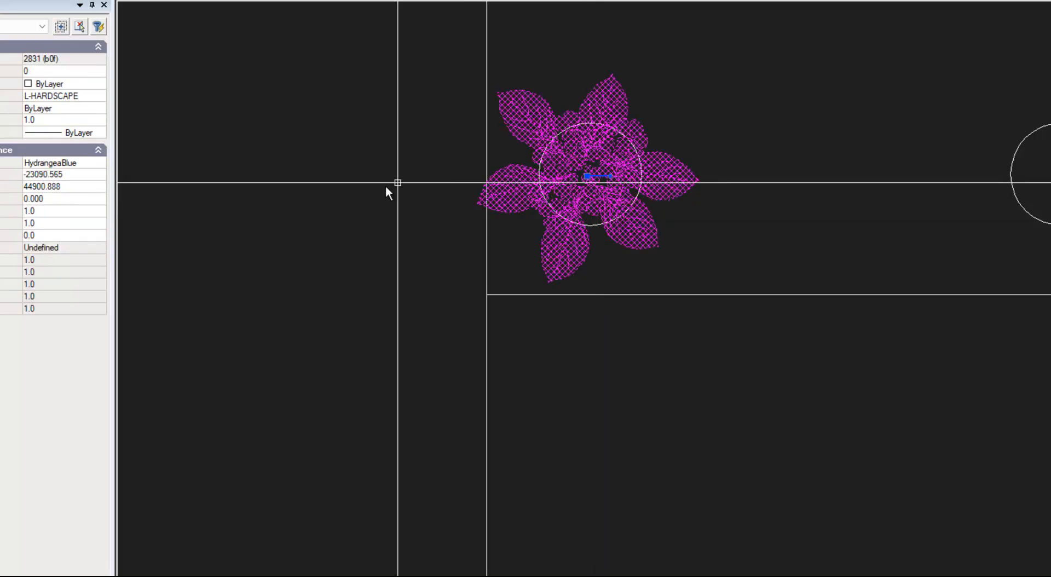
pyautogui.click(61, 213)
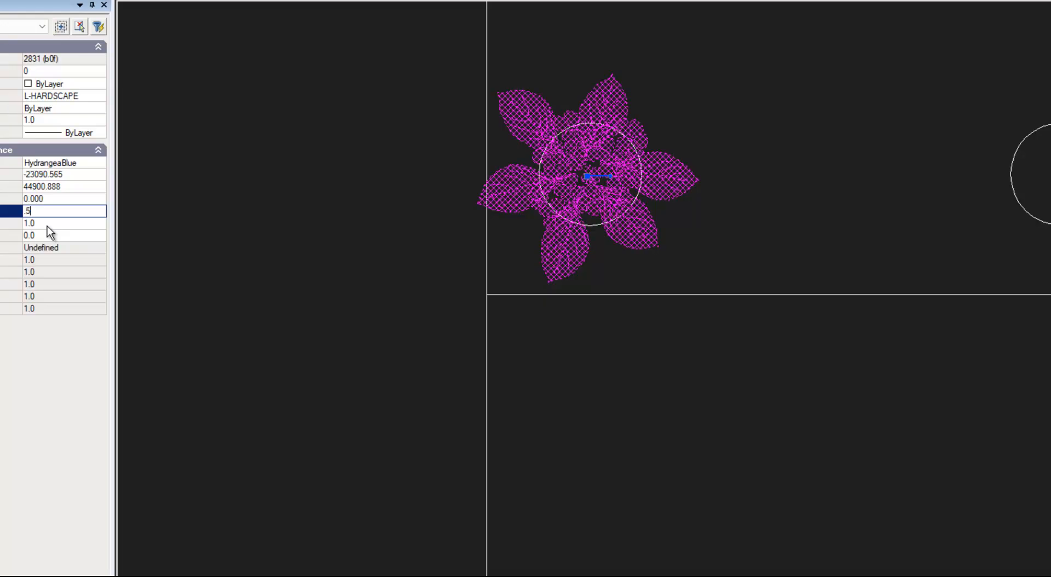
pyautogui.write('.5')
pyautogui.press('Tab')
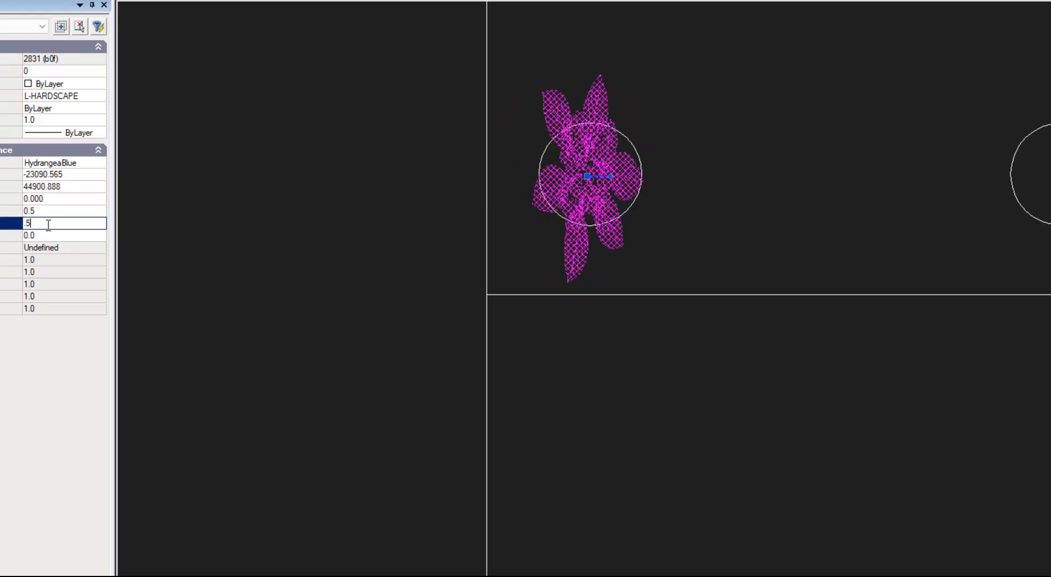
pyautogui.write('.5')
pyautogui.press('Return')
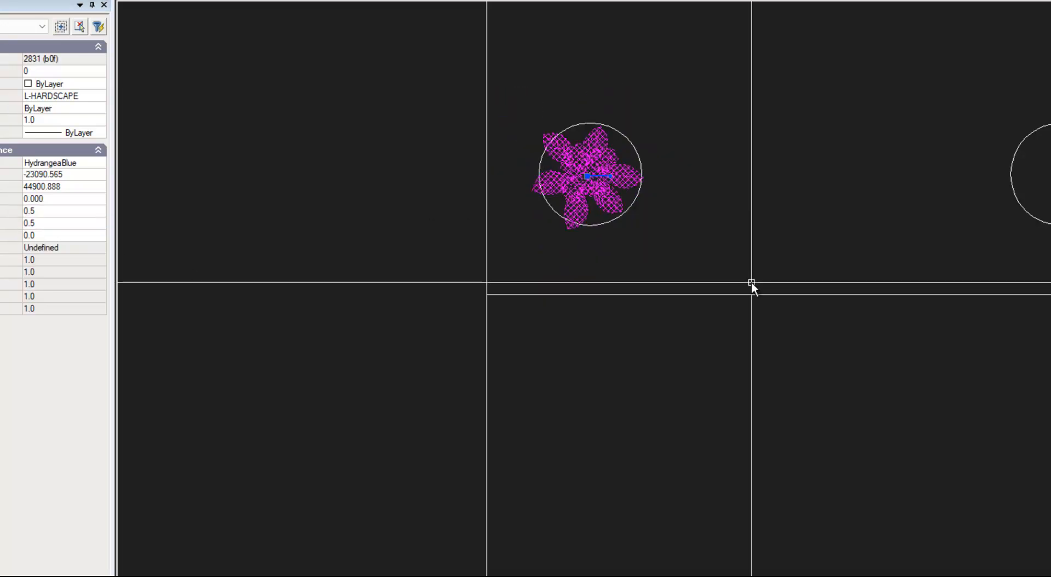
pyautogui.press('Escape')
# Copy the scaled hydrangea from its insertion point in the left pot circle onto the right pot circle.
pyautogui.click(583, 183)
pyautogui.rightClick(582, 183)
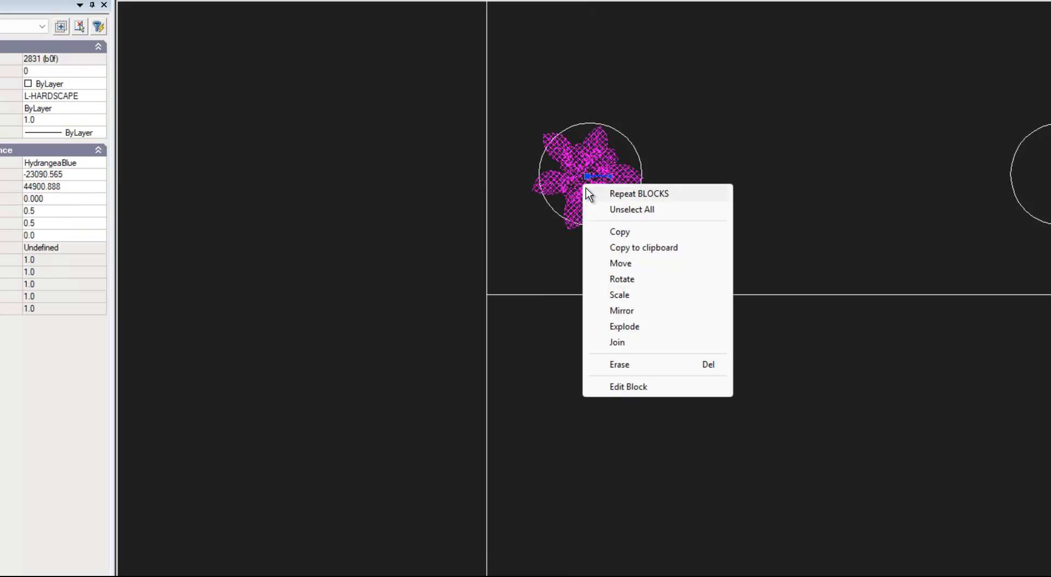
pyautogui.click(629, 233)
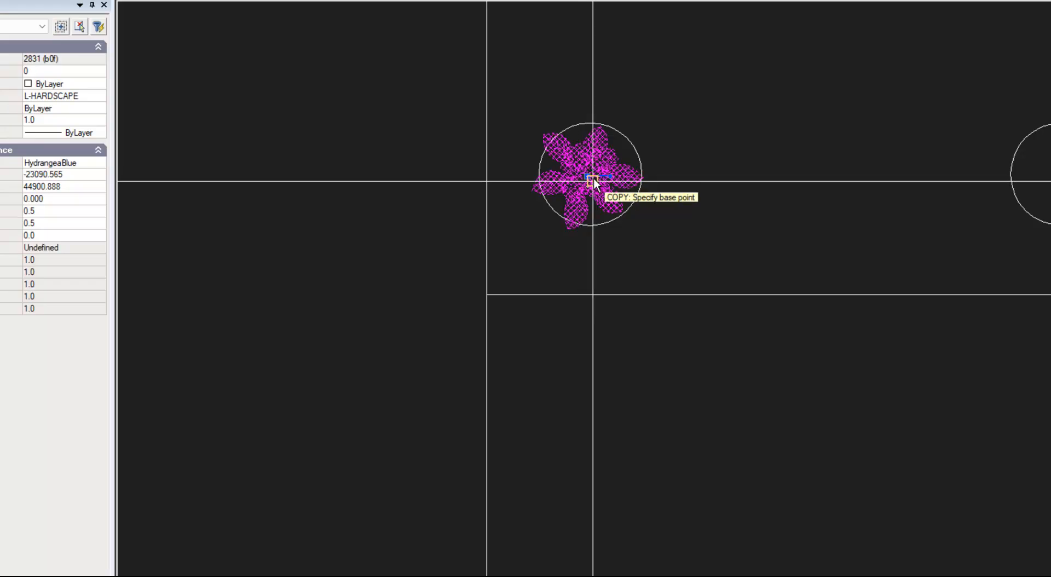
pyautogui.click(588, 176)
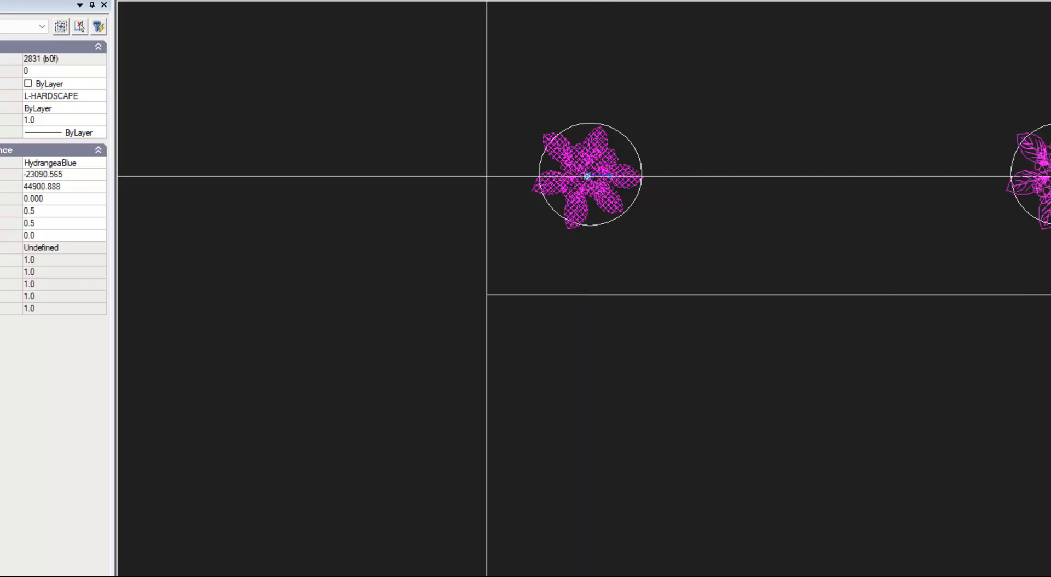
pyautogui.click(1027, 186)
pyautogui.press('Escape')
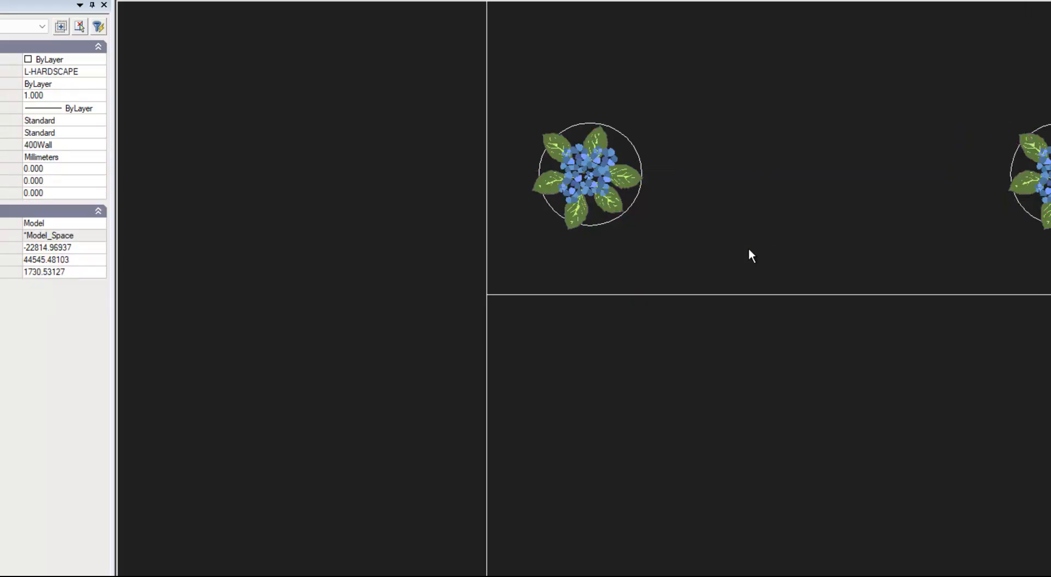
# Move the CoffeNook block from outside the plan into the space enclosed by the angled wall east of the path.
pyautogui.scroll(-2, 744, 249)
pyautogui.scroll(-1, 712, 255)
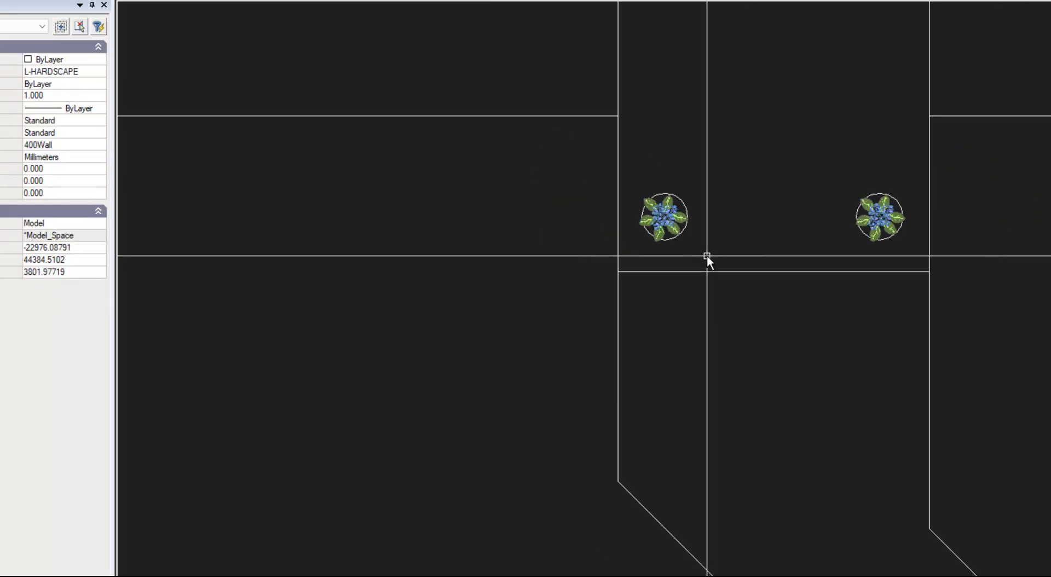
pyautogui.scroll(-1, 707, 255)
pyautogui.scroll(-1, 751, 326)
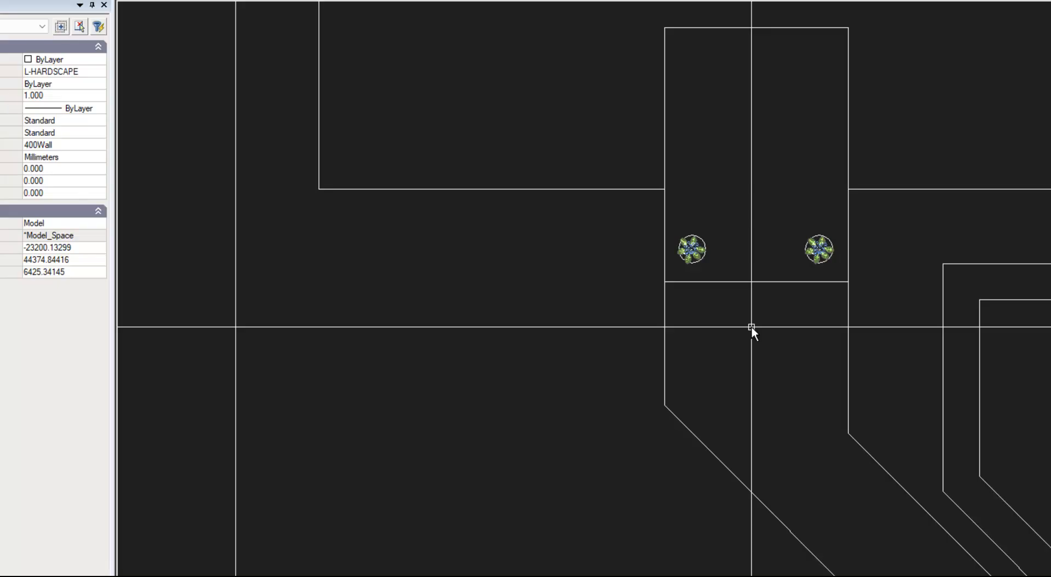
pyautogui.scroll(-3, 786, 356)
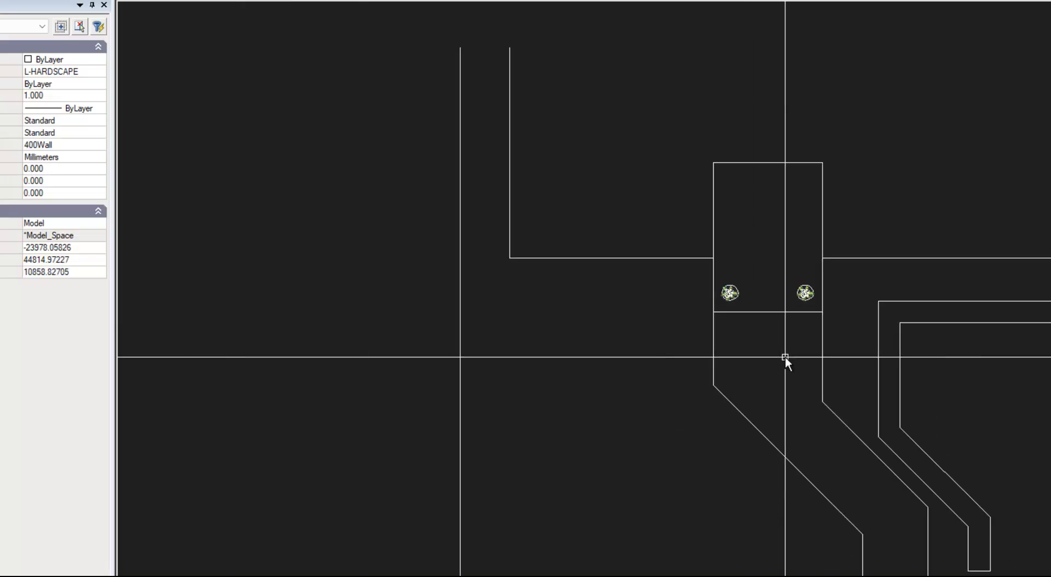
pyautogui.moveTo(783, 360); pyautogui.dragTo(549, 307, button='middle')
pyautogui.scroll(-1, 522, 307)
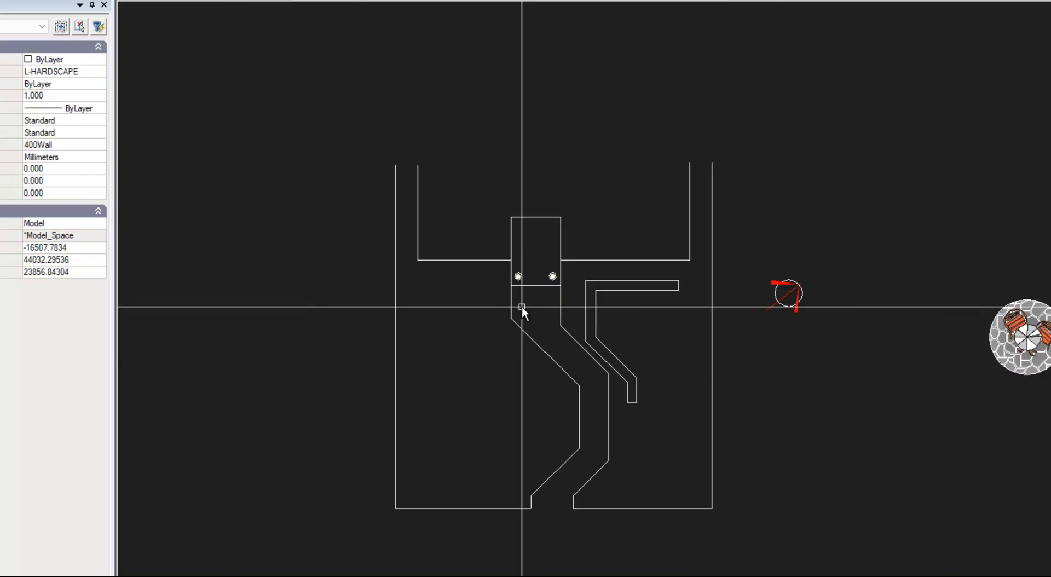
pyautogui.scroll(3, 1049, 379)
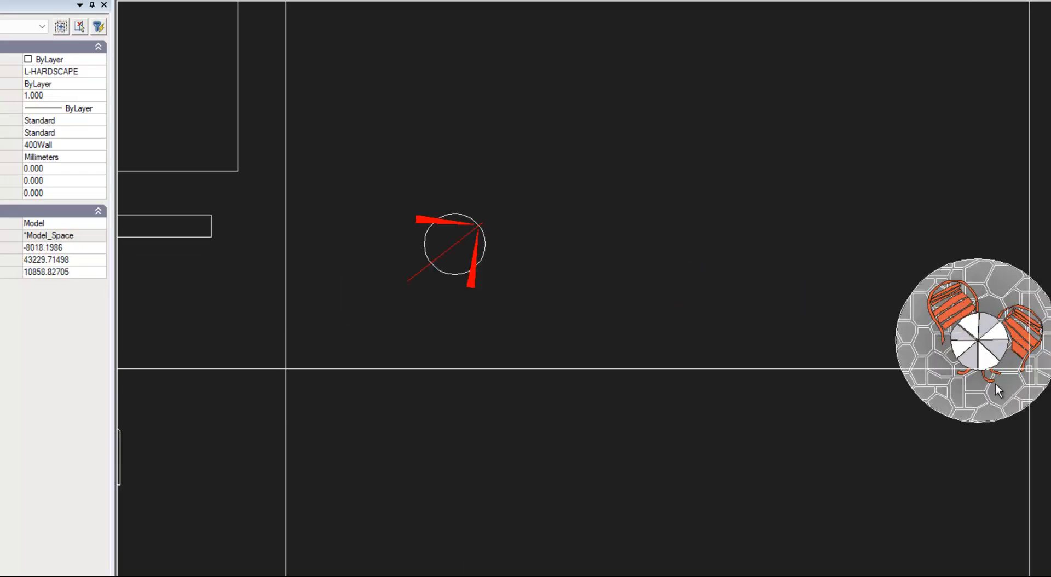
pyautogui.click(984, 370)
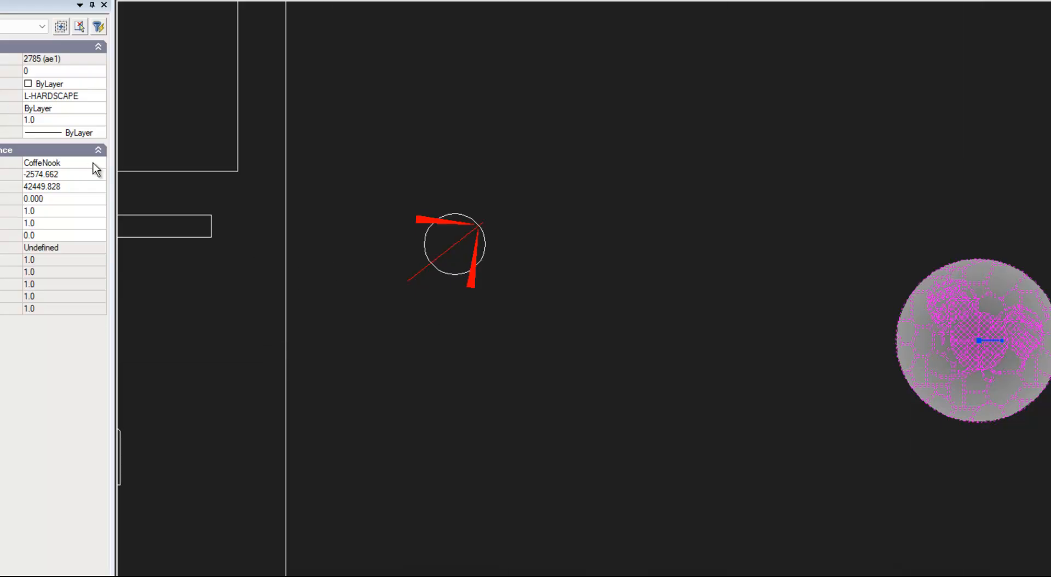
pyautogui.press('Escape')
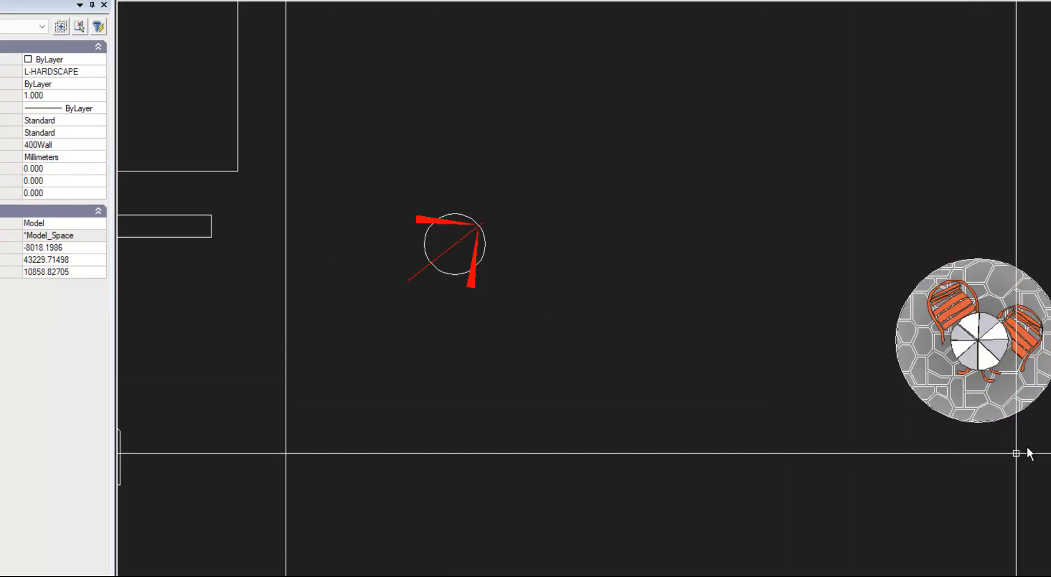
pyautogui.scroll(-1, 1040, 438)
pyautogui.click(1027, 383)
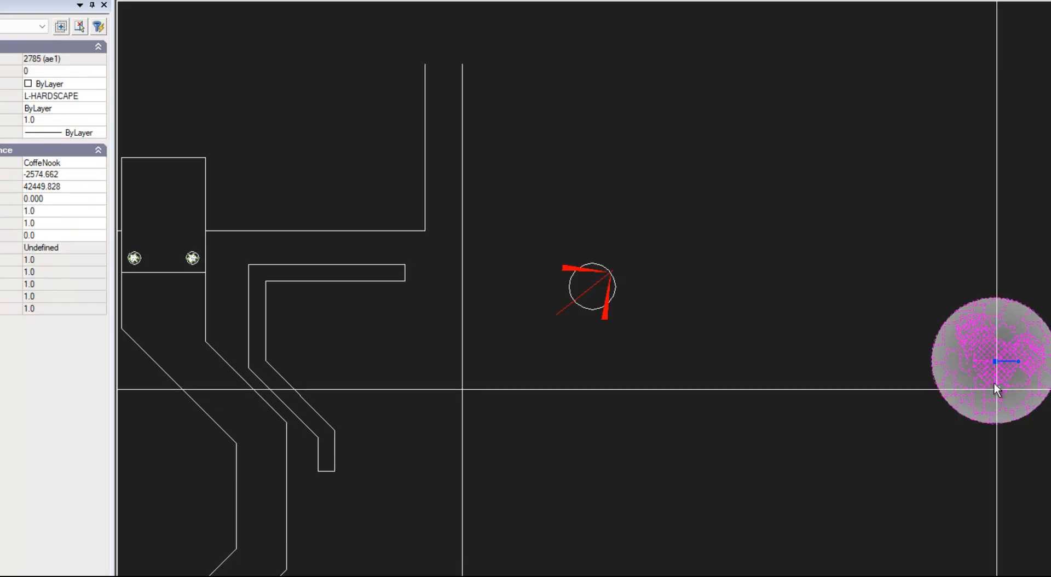
pyautogui.click(995, 361)
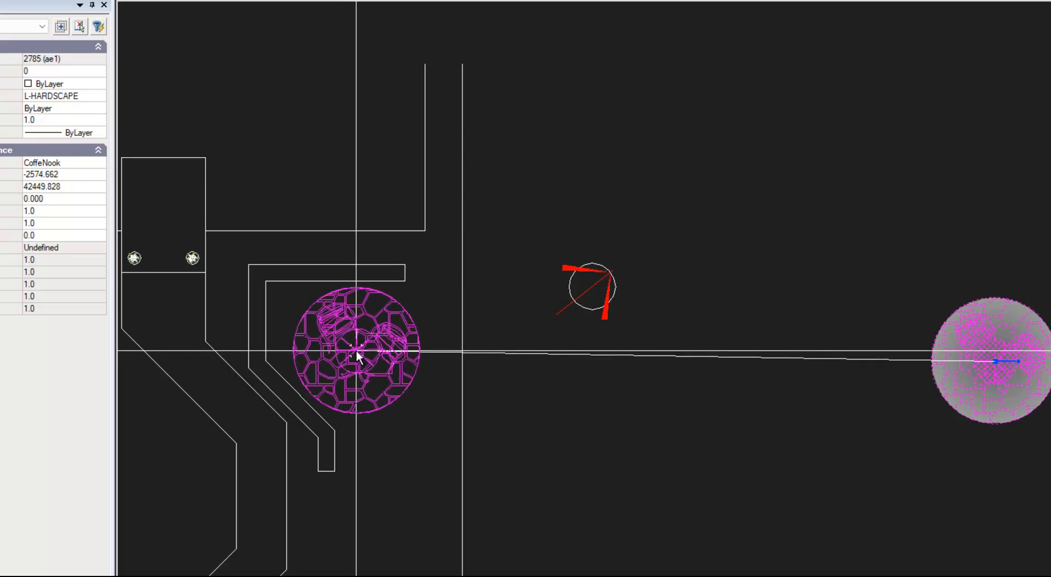
pyautogui.click(350, 347)
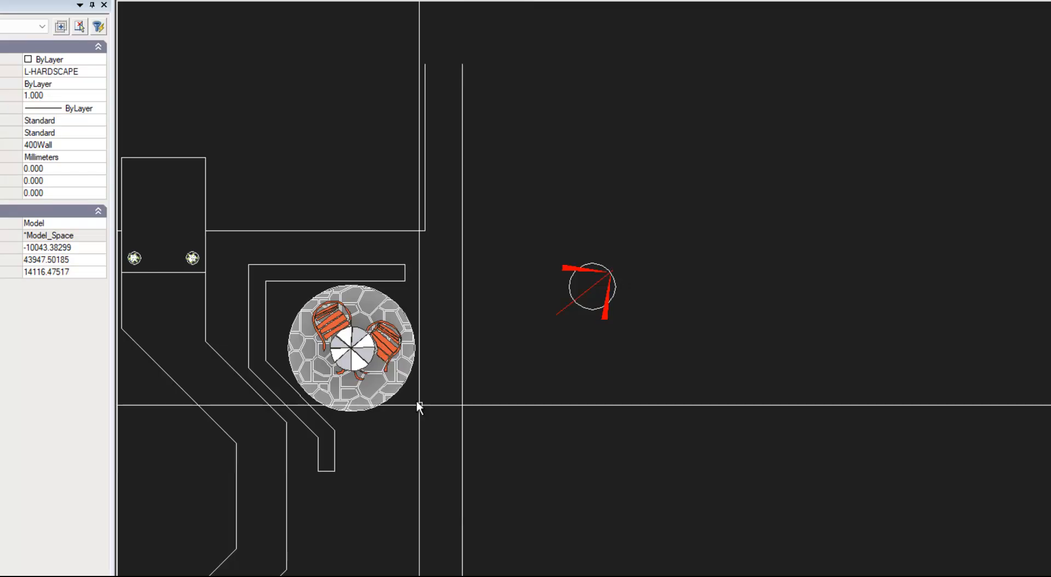
# Open the CoffeNook block for editing, inspect its flagstone hatch, and close the block editor without changing anything.
pyautogui.click(352, 389)
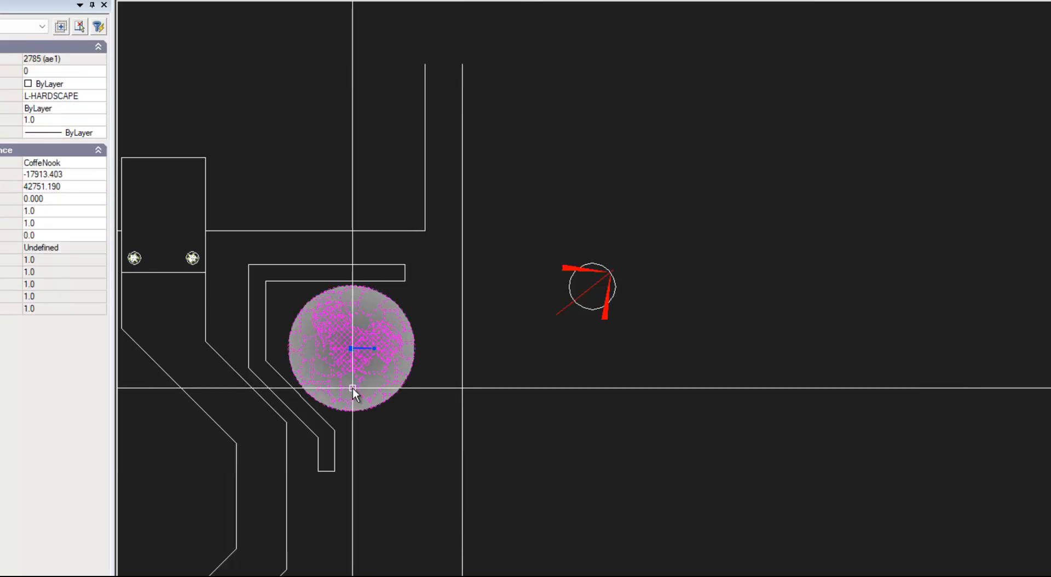
pyautogui.press('Escape')
pyautogui.rightClick(353, 387)
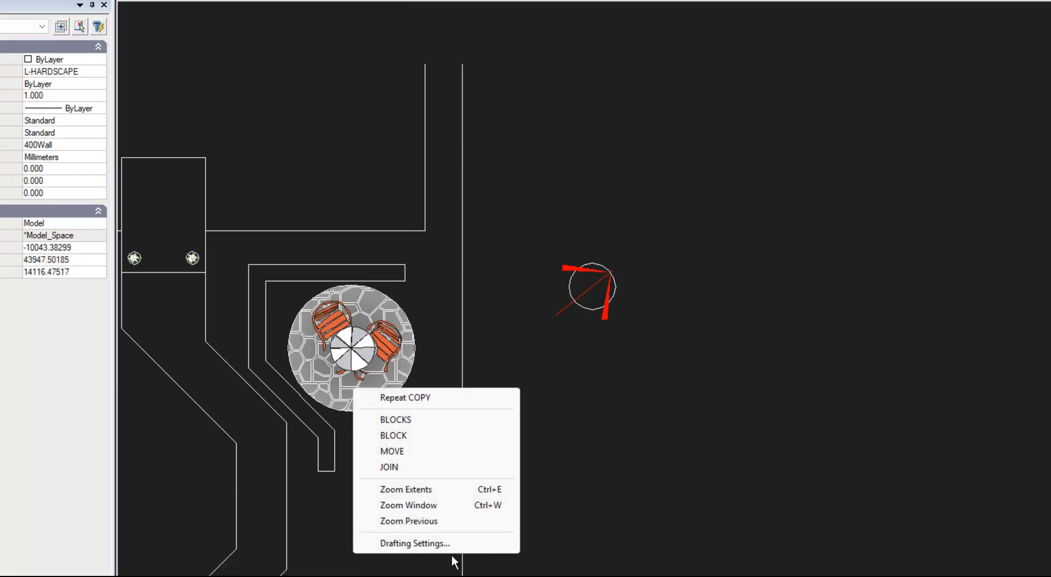
pyautogui.click(716, 505)
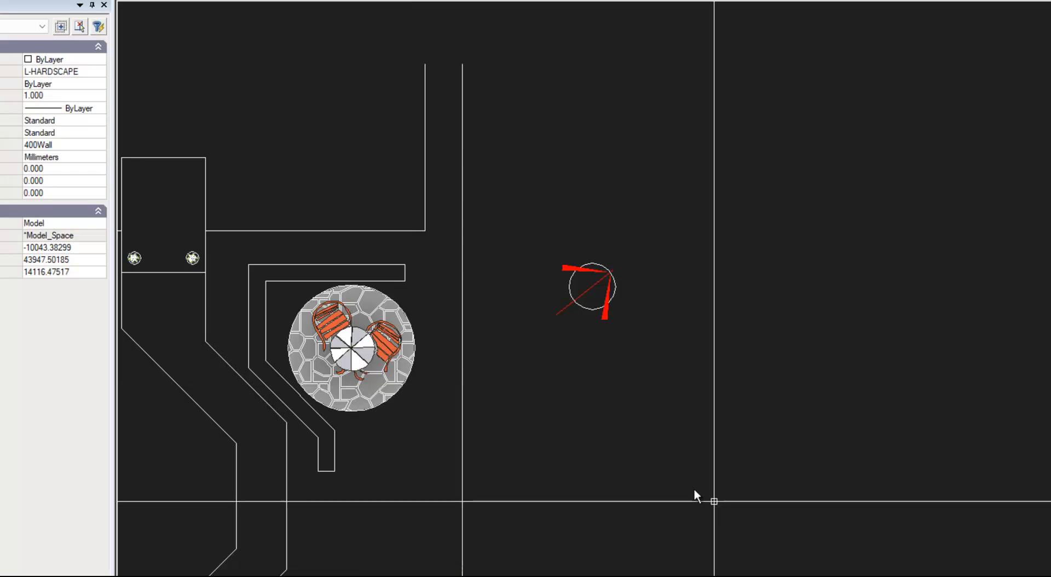
pyautogui.click(367, 376)
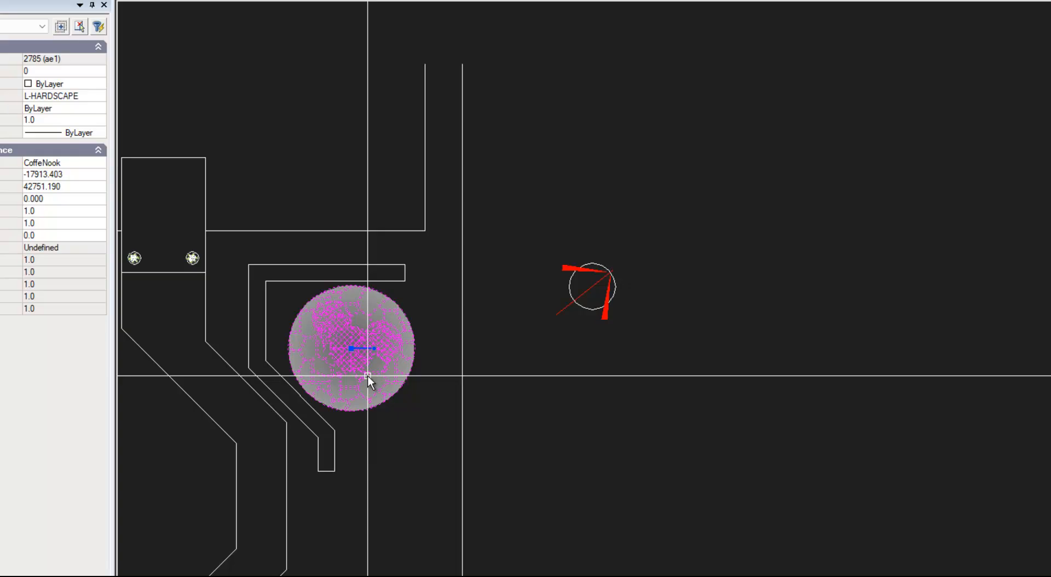
pyautogui.rightClick(367, 376)
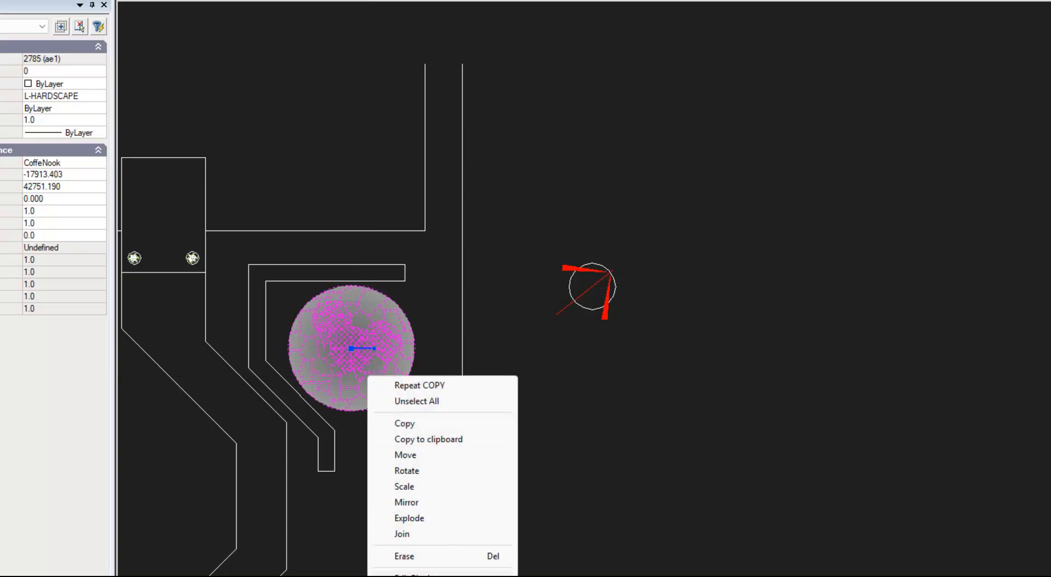
pyautogui.click(429, 575)
pyautogui.click(510, 403)
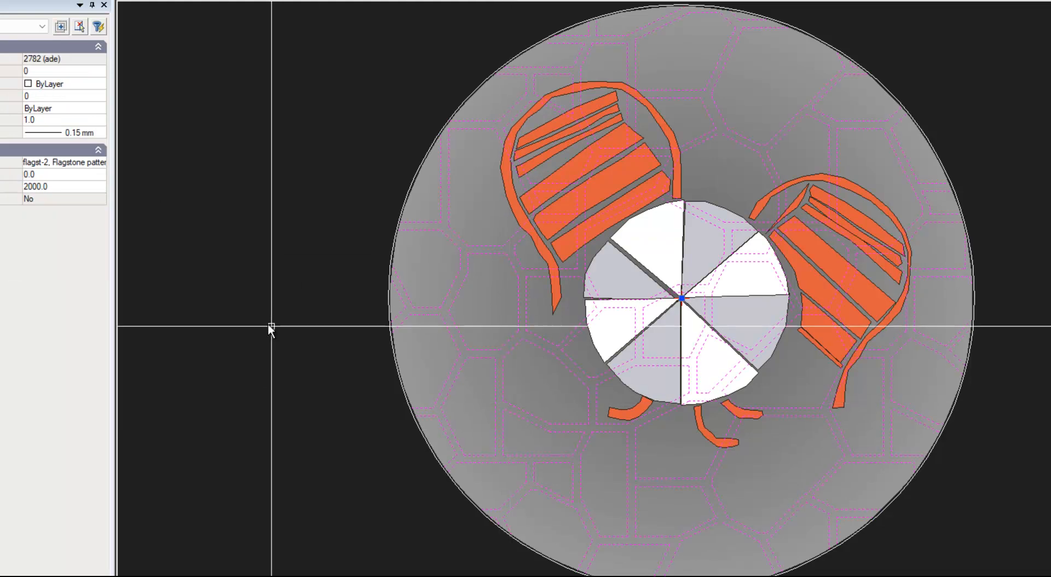
pyautogui.press('Escape')
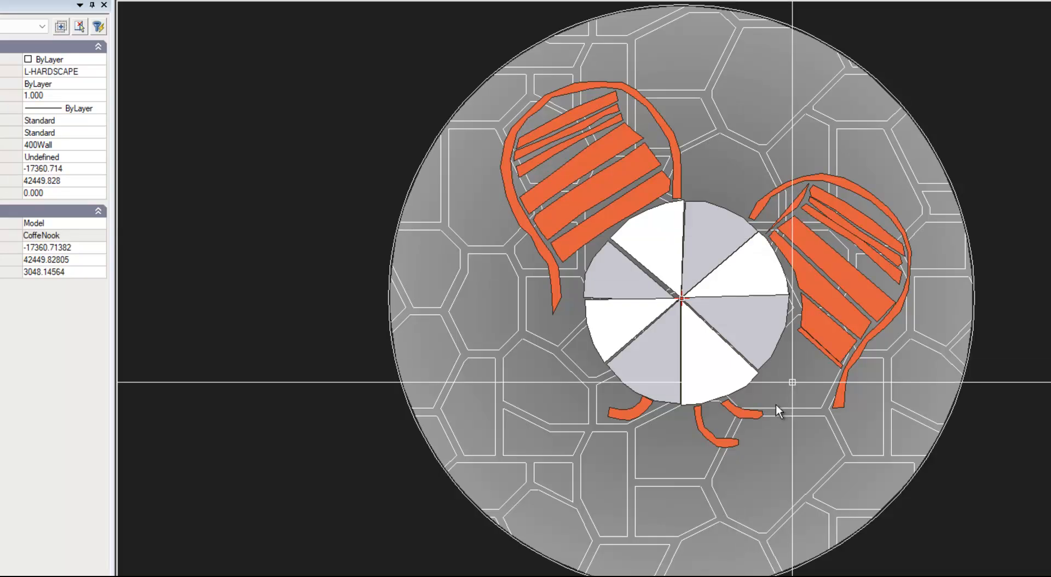
pyautogui.scroll(-1, 844, 447)
pyautogui.rightClick(1010, 355)
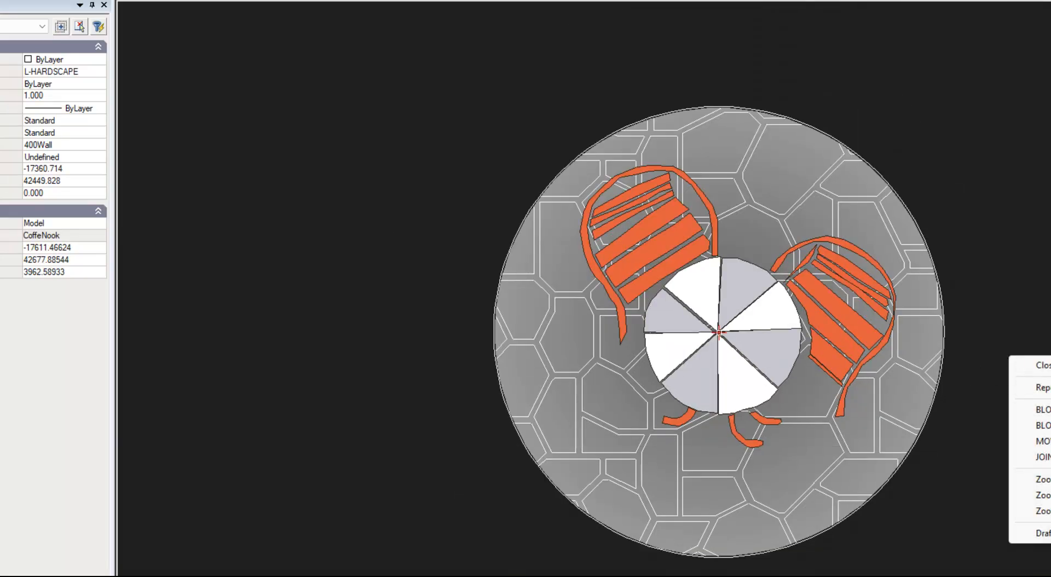
pyautogui.click(1048, 365)
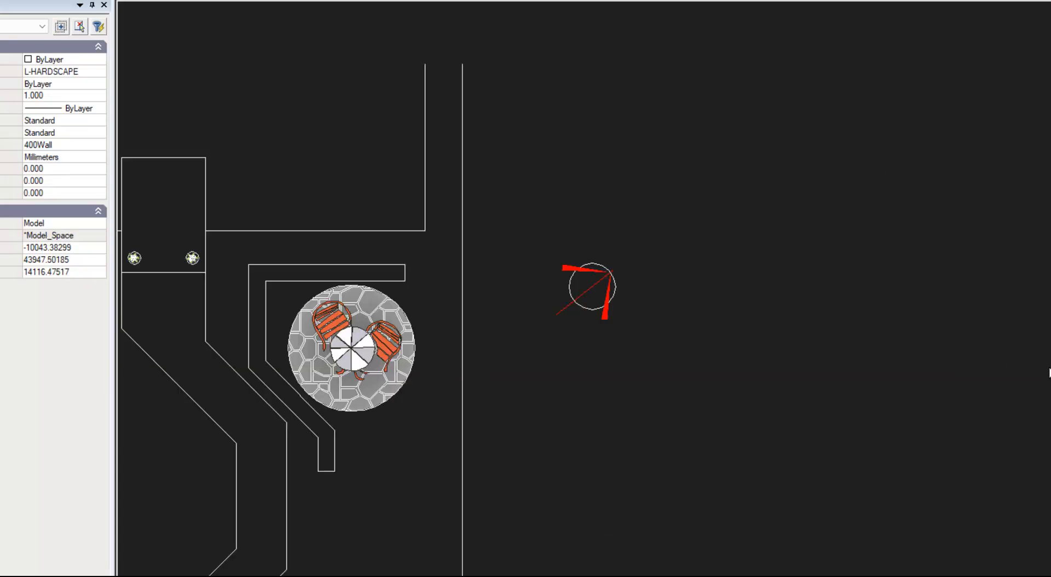
# Move the north-point symbol straight down so it sits beside the lower right corner of the site boundary.
pyautogui.scroll(-1, 905, 390)
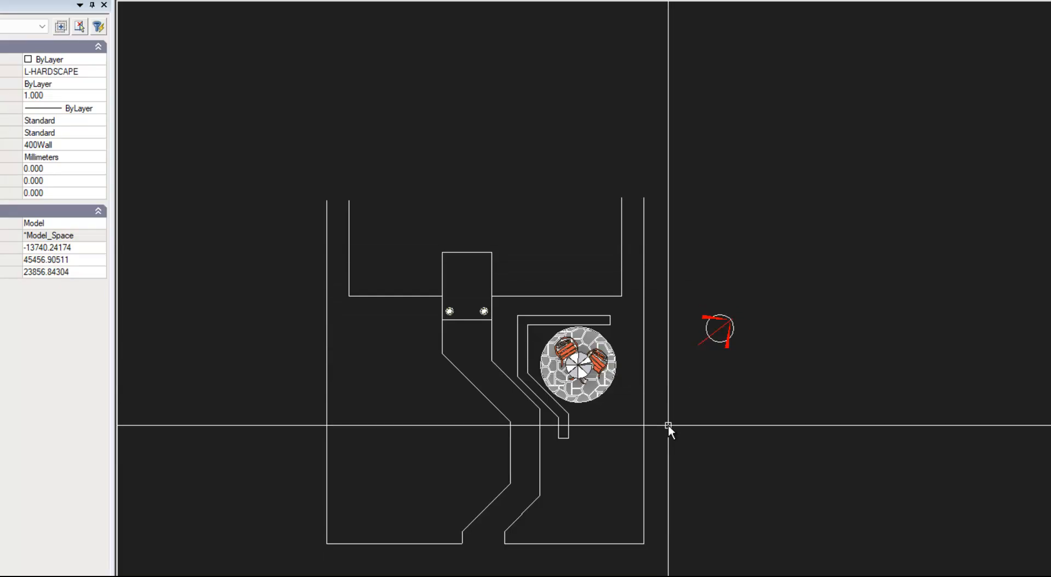
pyautogui.click(730, 346)
pyautogui.click(719, 331)
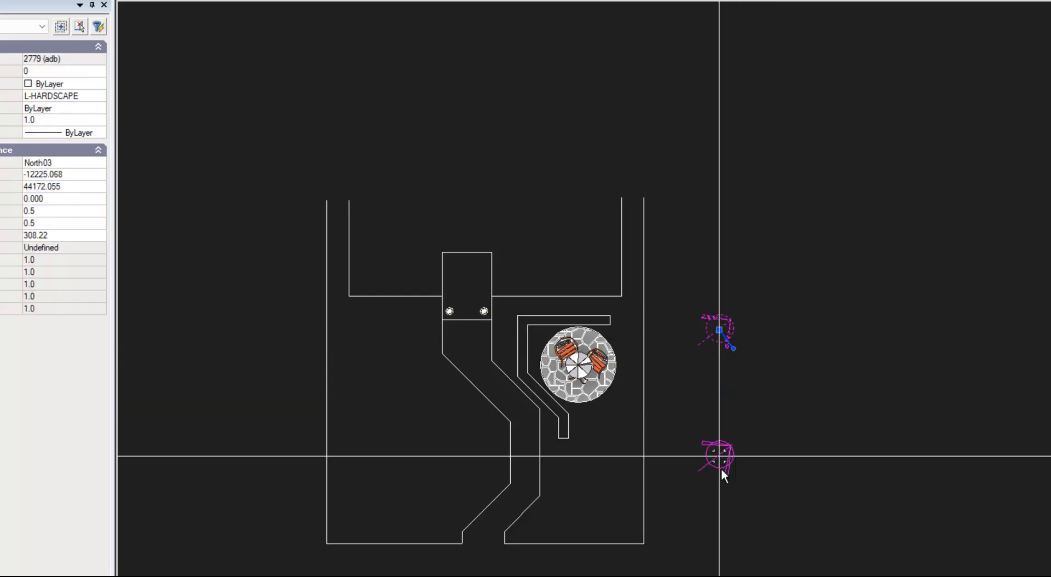
pyautogui.click(719, 546)
pyautogui.press('Escape')
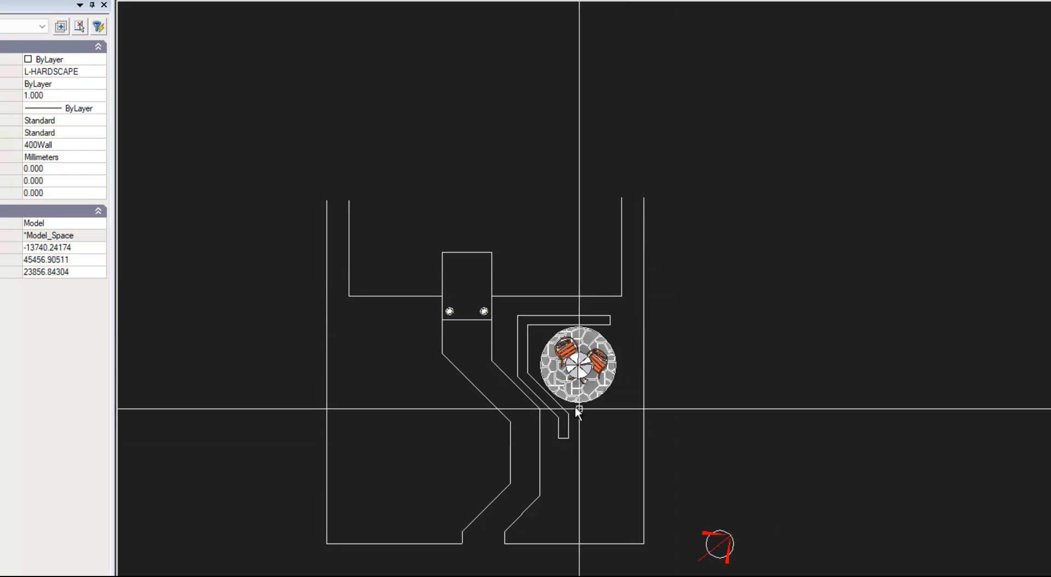
# Measure the thickness of the angled wall across its upper right end.
pyautogui.scroll(3, 508, 338)
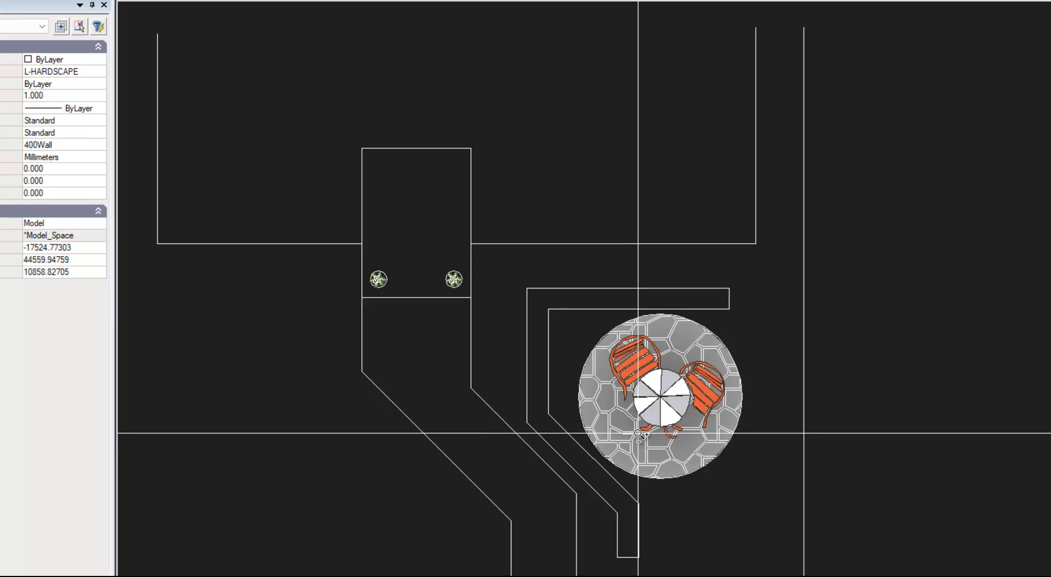
pyautogui.scroll(-2, 637, 435)
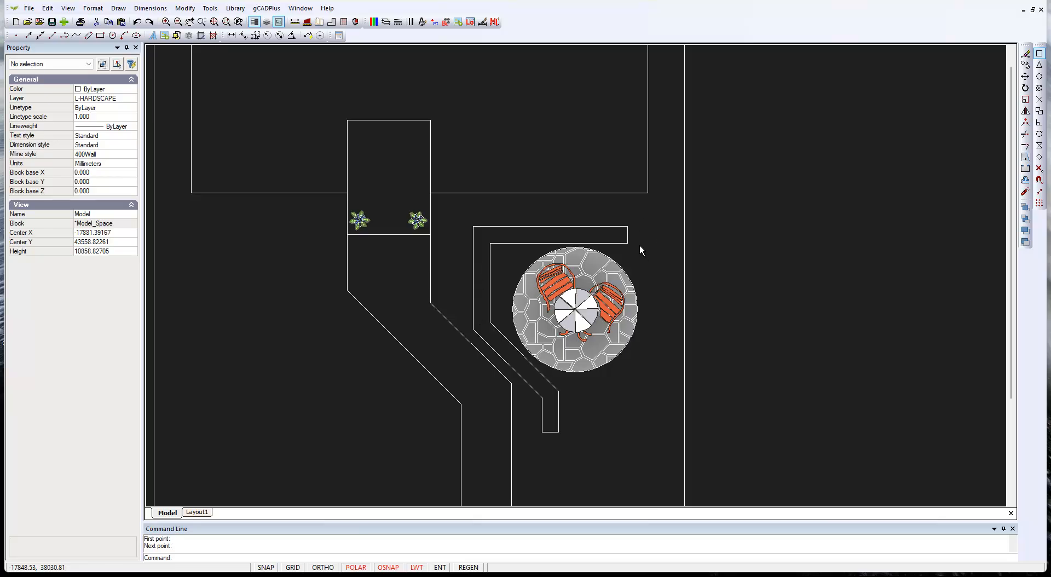
pyautogui.click(295, 24)
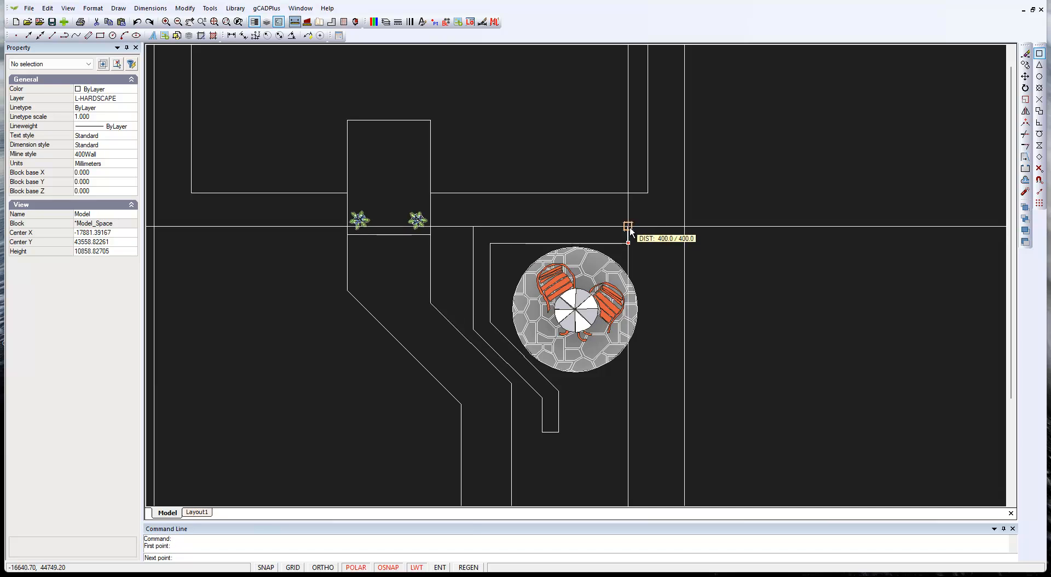
pyautogui.click(628, 226)
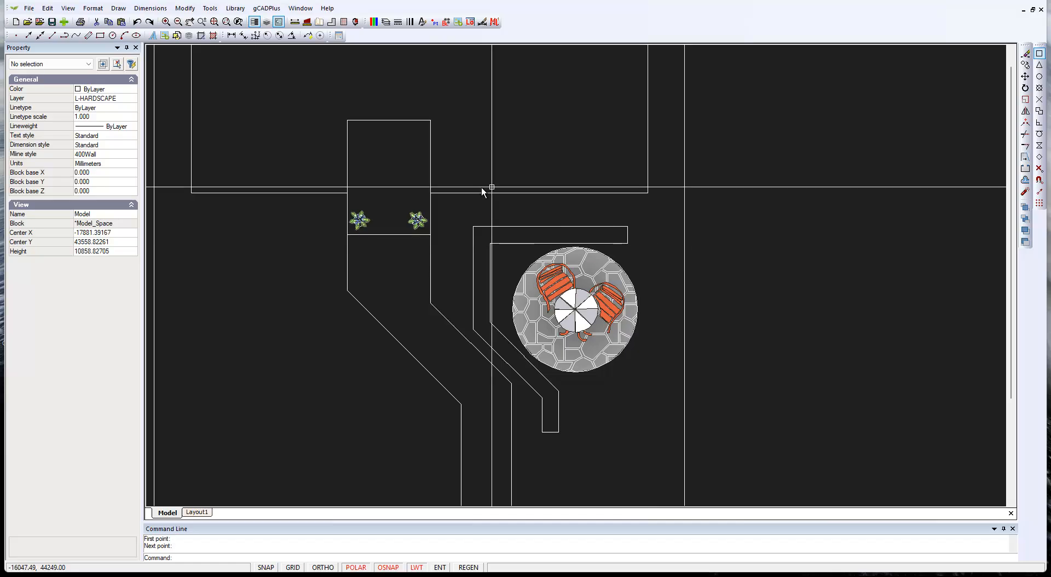
# Offset the angled wall outline beside the coffee nook 100 mm inward to create a thinner wall outline.
pyautogui.click(190, 9)
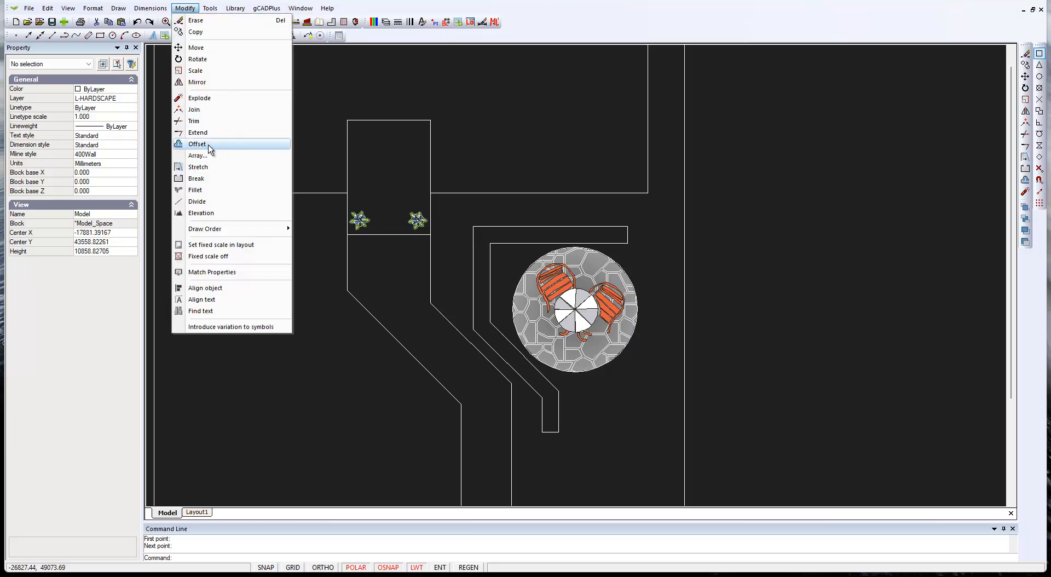
pyautogui.click(199, 144)
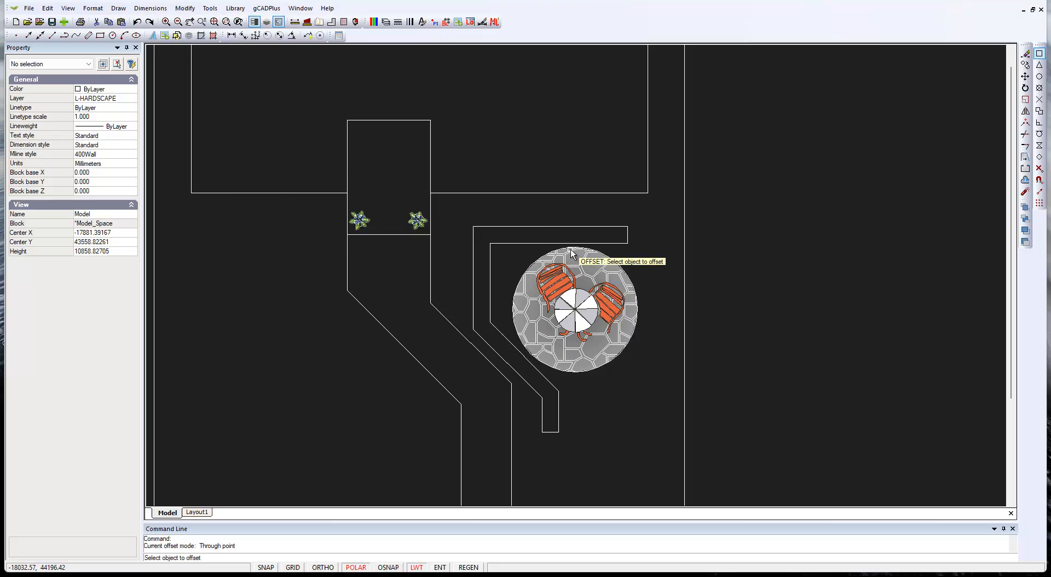
pyautogui.click(628, 238)
pyautogui.rightClick(605, 239)
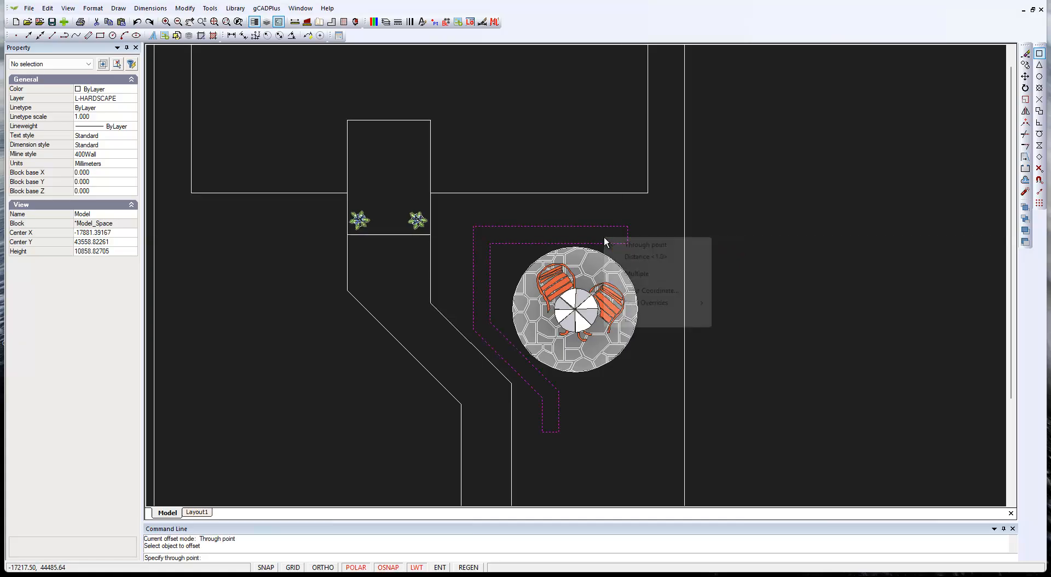
pyautogui.click(643, 257)
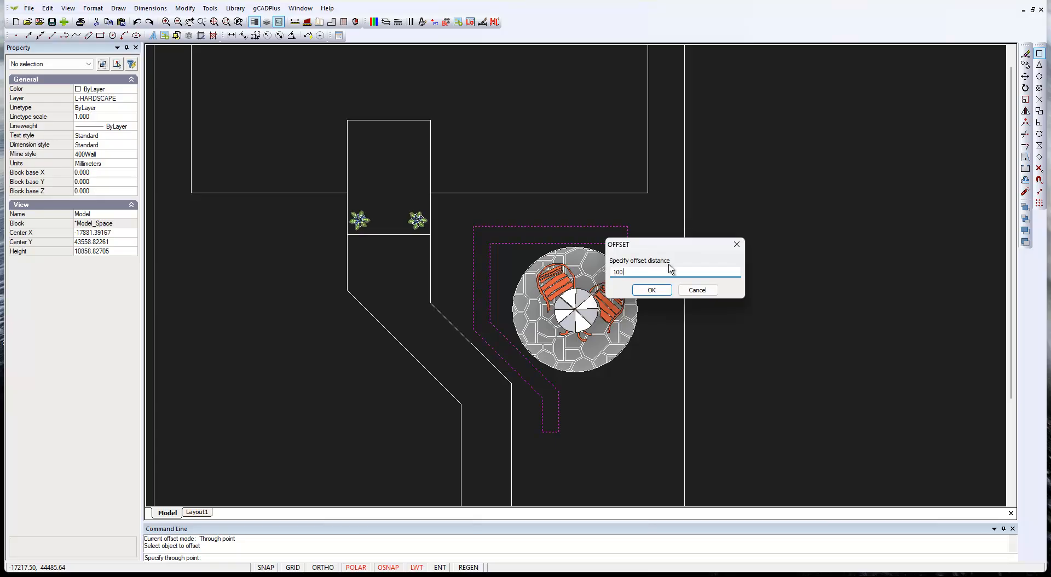
pyautogui.click(669, 294)
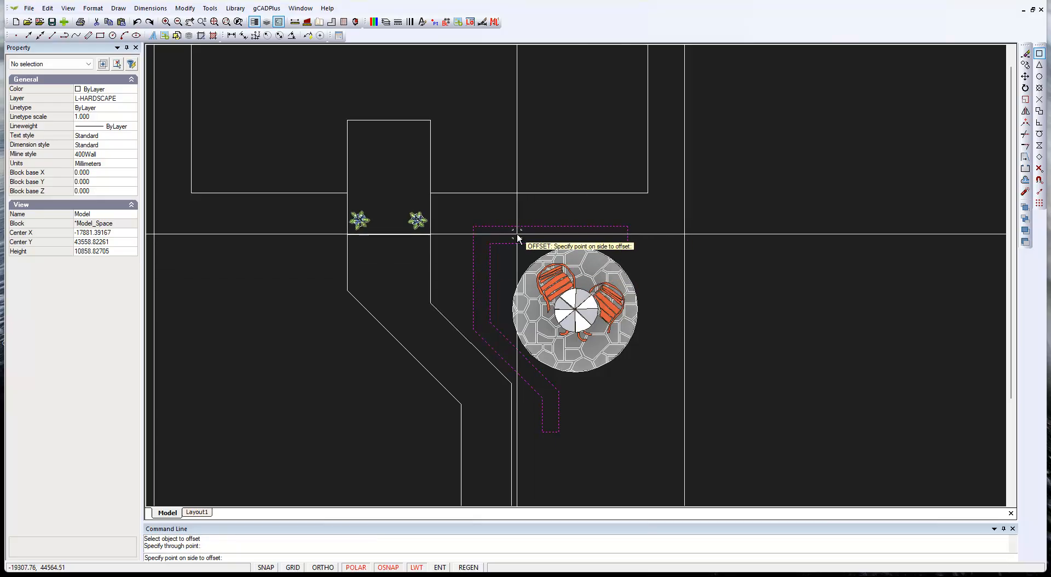
pyautogui.click(479, 251)
pyautogui.press('F3')
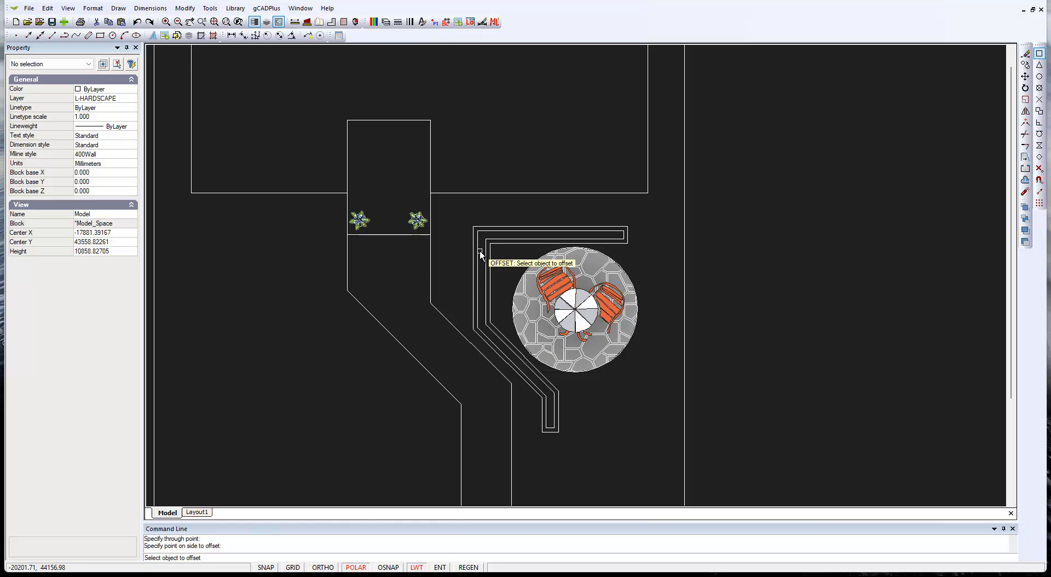
pyautogui.rightClick(683, 211)
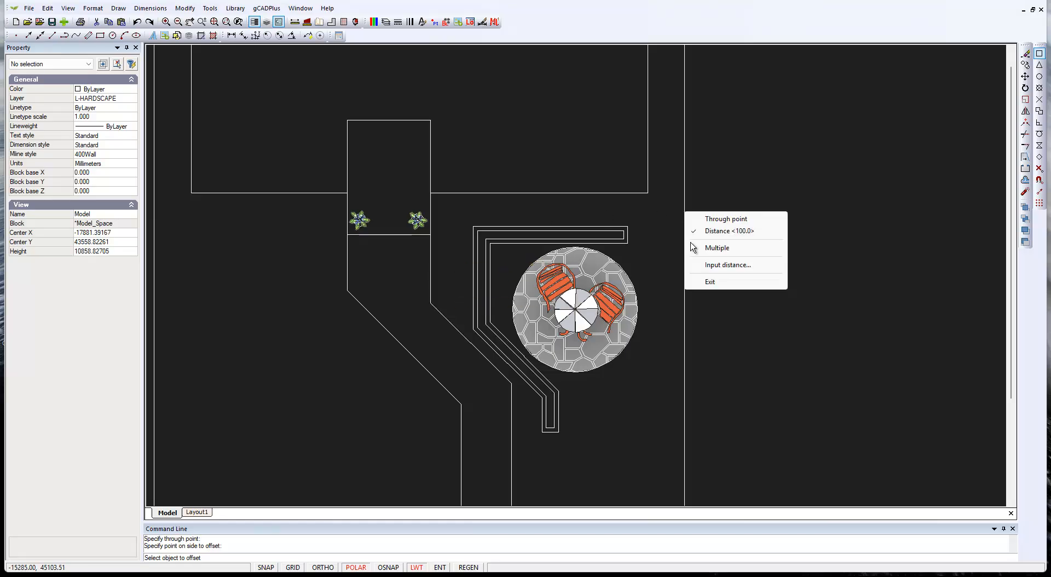
pyautogui.click(709, 281)
pyautogui.press('F3')
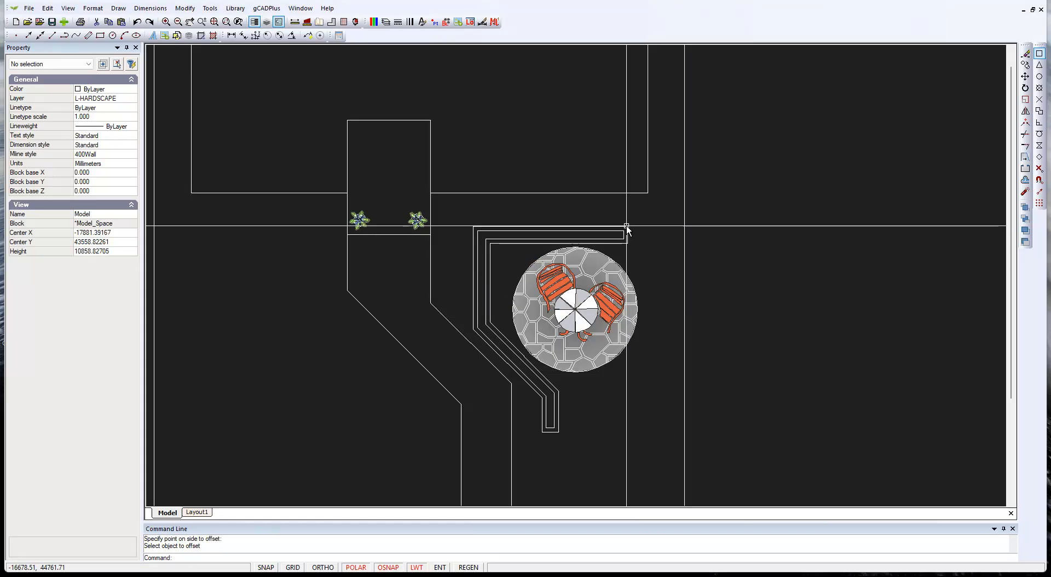
# Delete the original outer outline of the angled wall, keeping only the inner offset outline.
pyautogui.click(628, 225)
pyautogui.press('Escape')
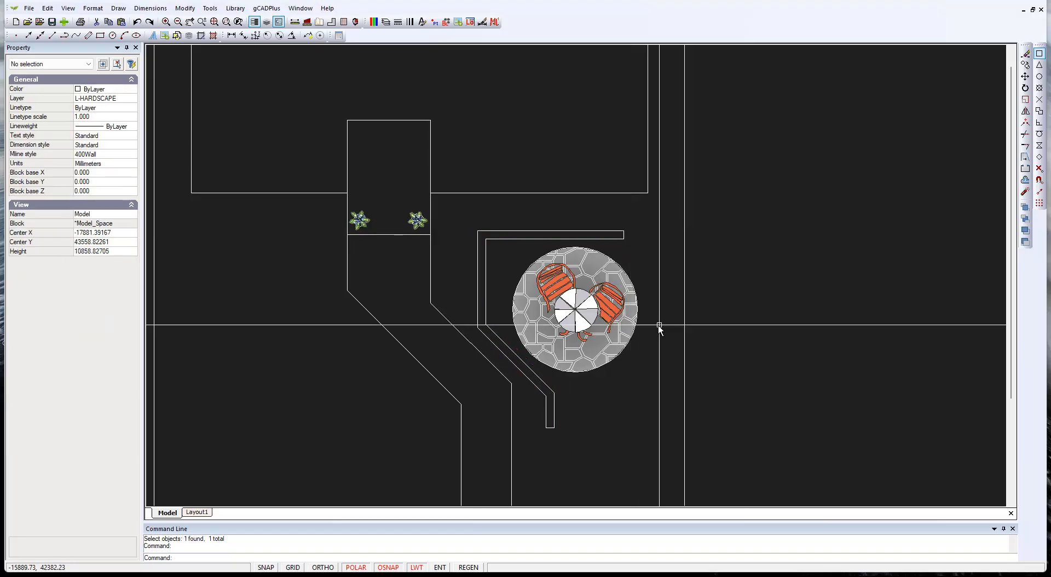
pyautogui.scroll(1, 585, 249)
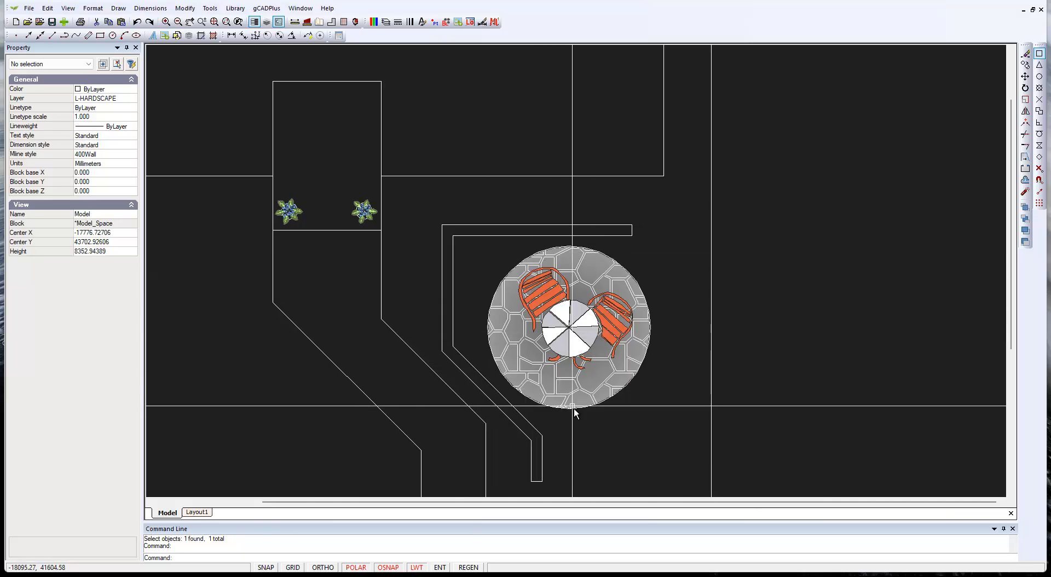
pyautogui.scroll(-2, 705, 342)
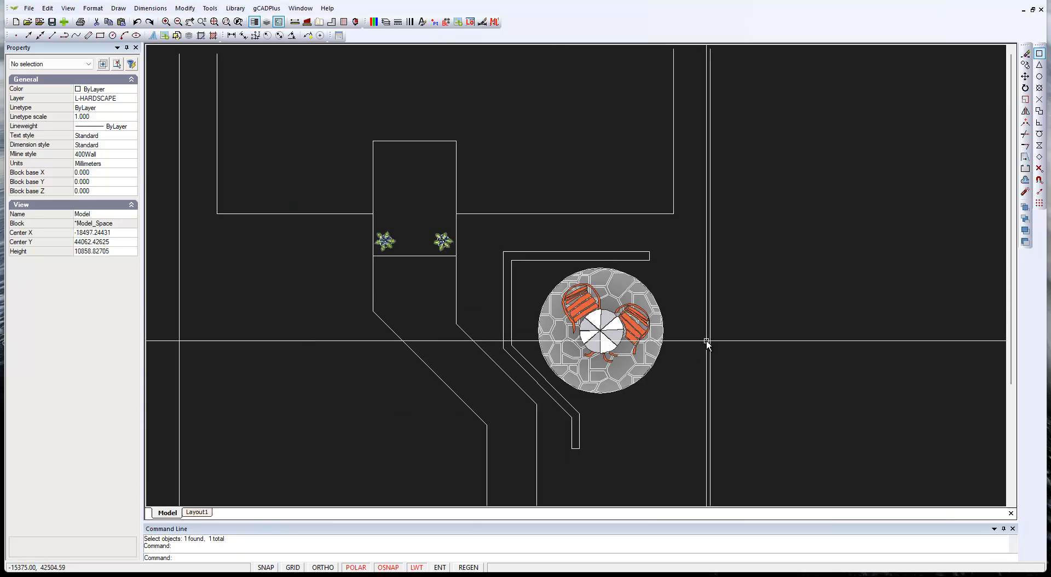
# Switch from the hardscape drawing to another open program's window.
pyautogui.moveTo(623, 575)
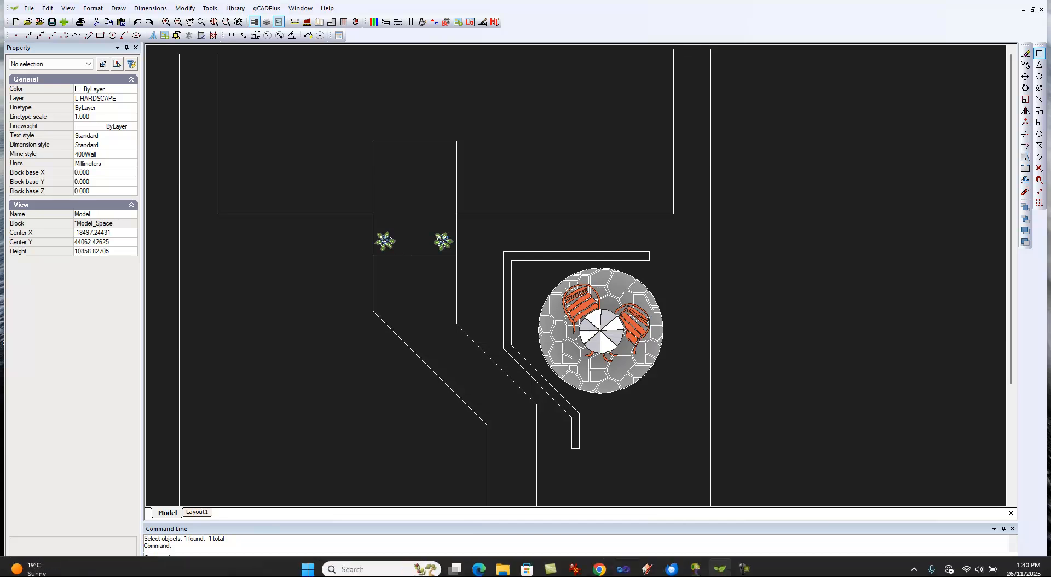
pyautogui.click(740, 571)
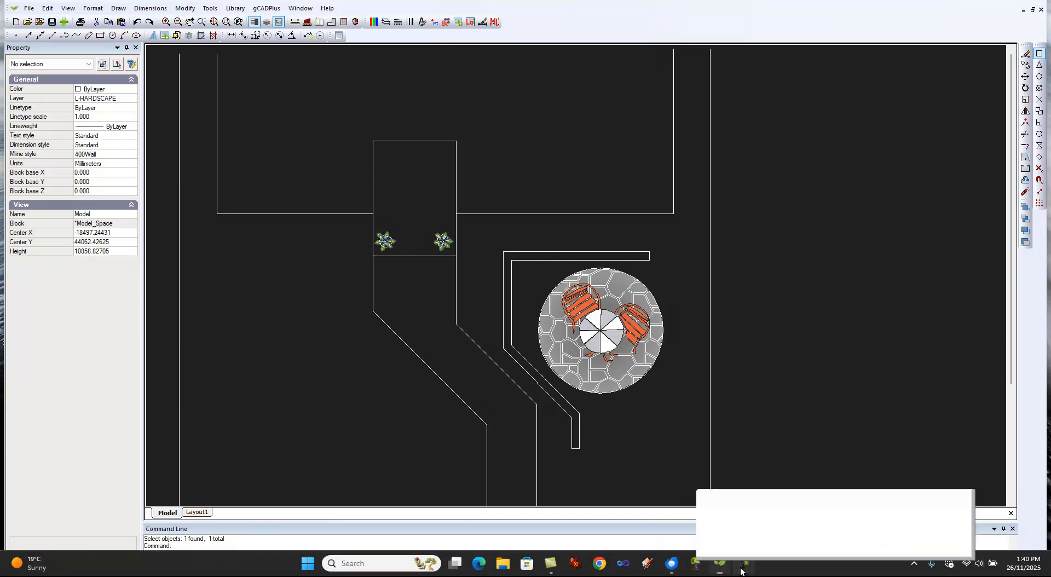